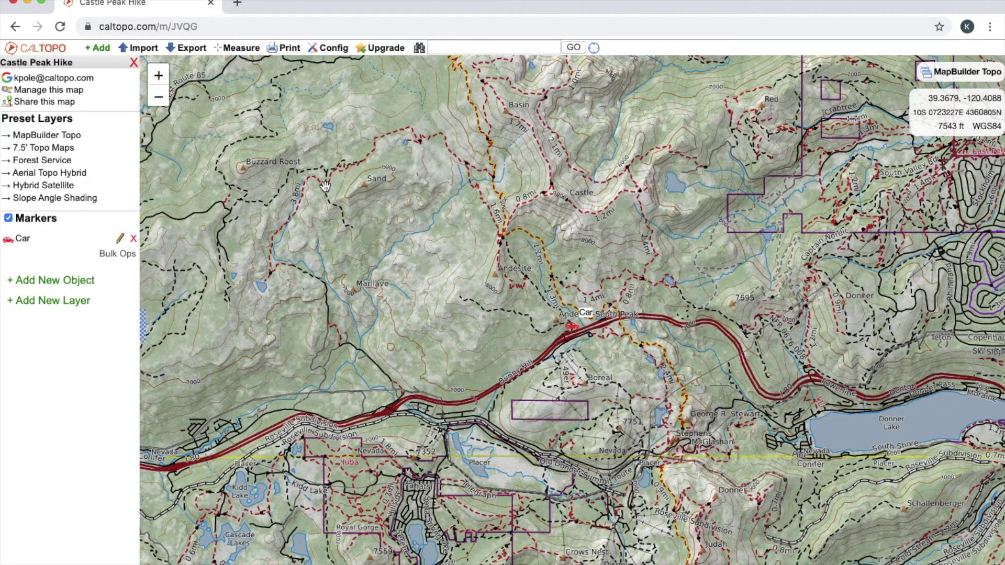
# Open Castle Peak Hike from Your Maps on the account page and show its MapBuilder Topo layer options
pyautogui.click(66, 78)
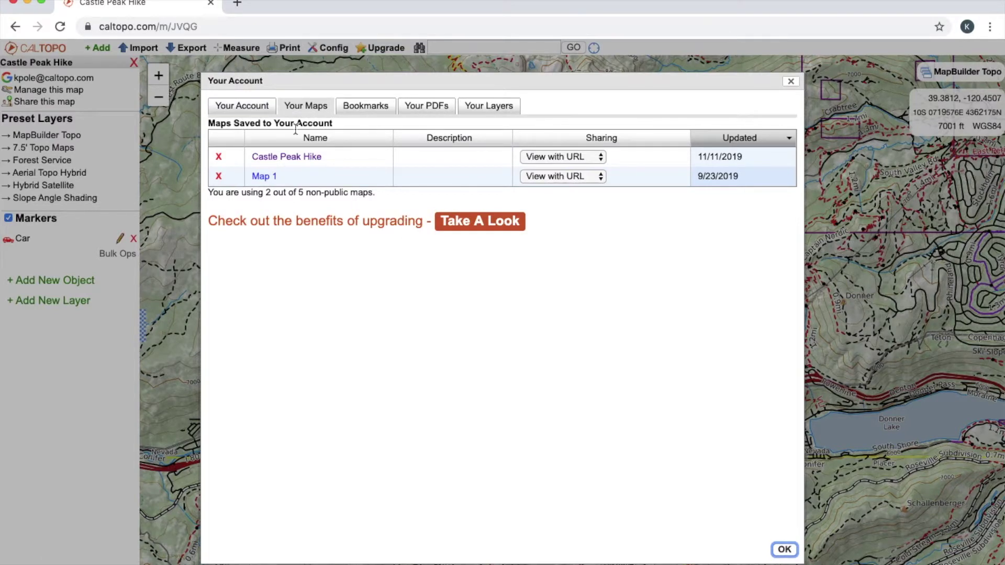
pyautogui.click(289, 160)
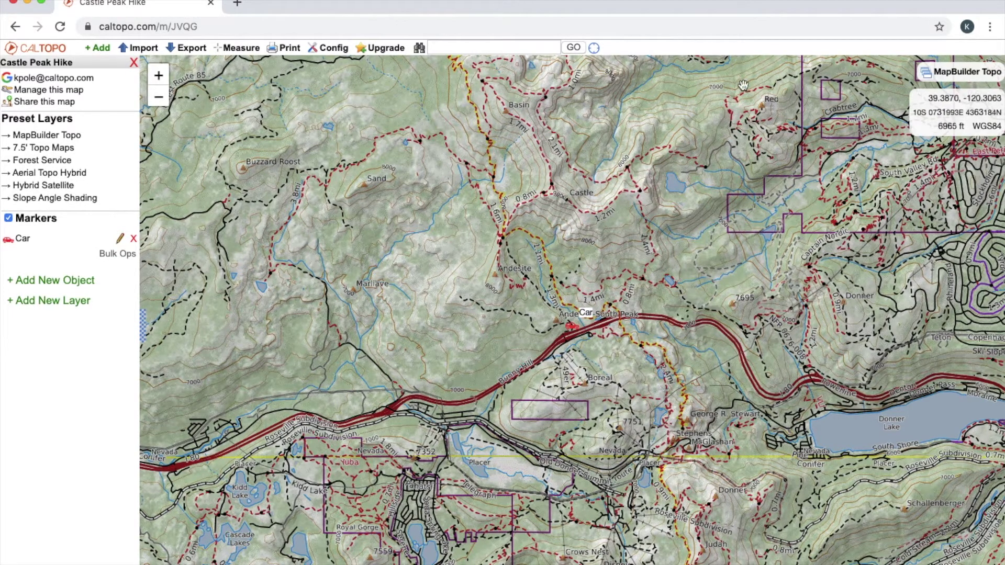
pyautogui.moveTo(936, 75)
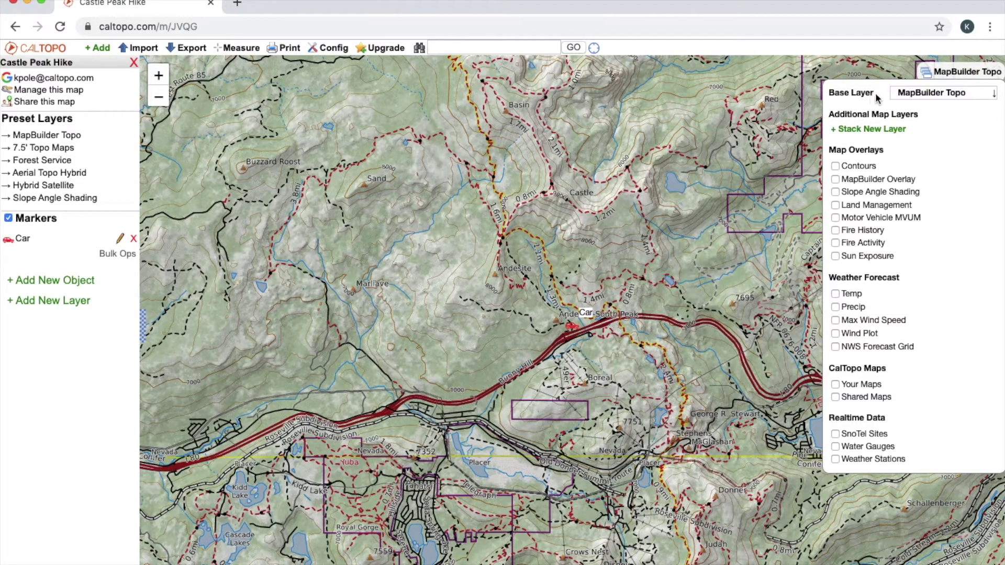
# Preview the Scanned 7.5', Forest Service 2013 and Forest Service 2016 base maps
pyautogui.click(910, 99)
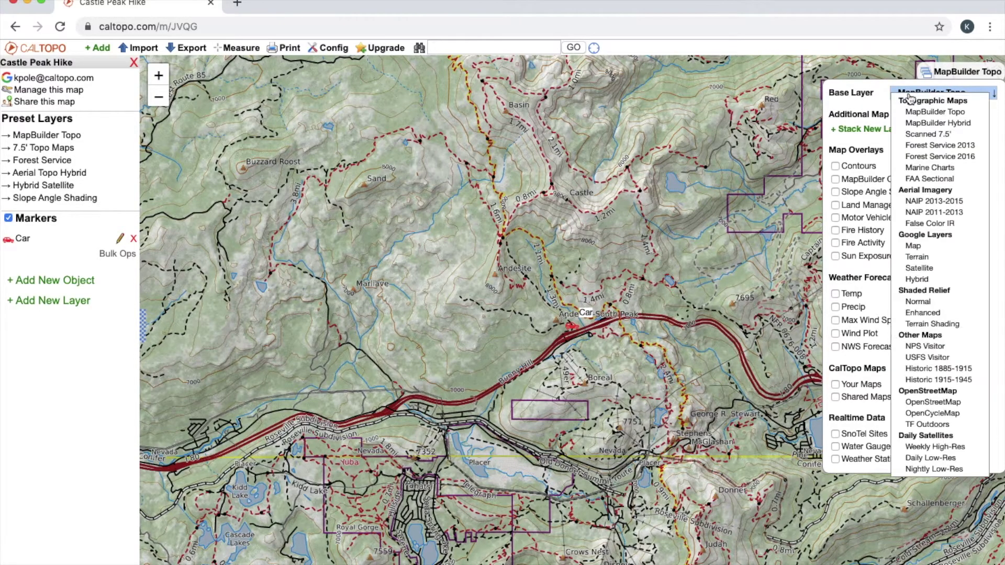
pyautogui.click(937, 135)
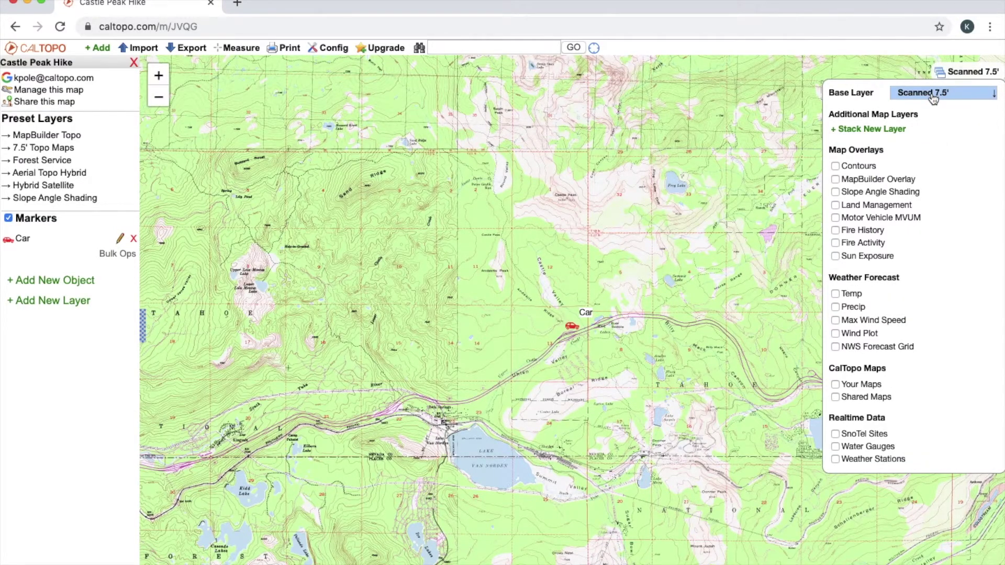
pyautogui.click(933, 99)
pyautogui.click(941, 145)
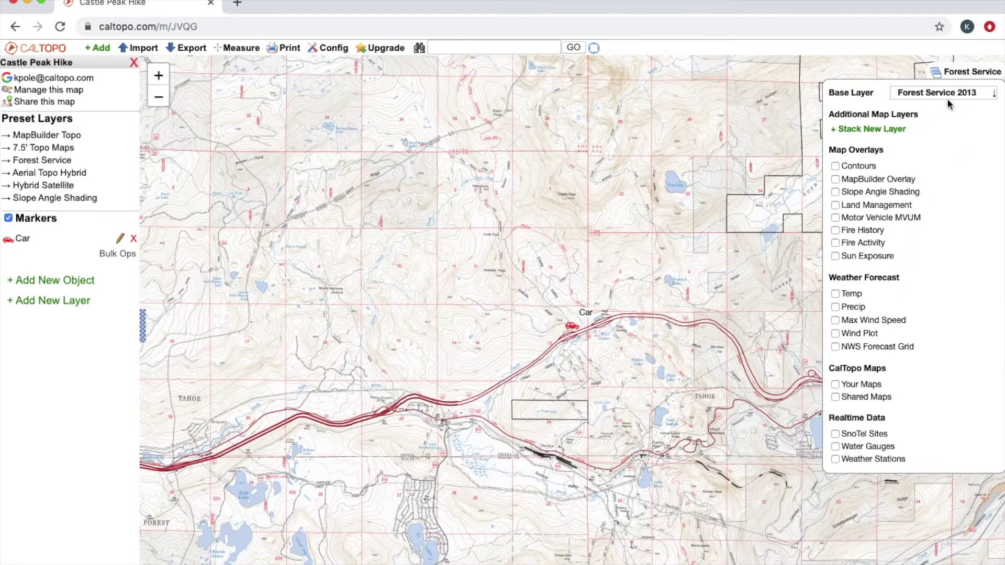
pyautogui.click(946, 98)
pyautogui.click(951, 152)
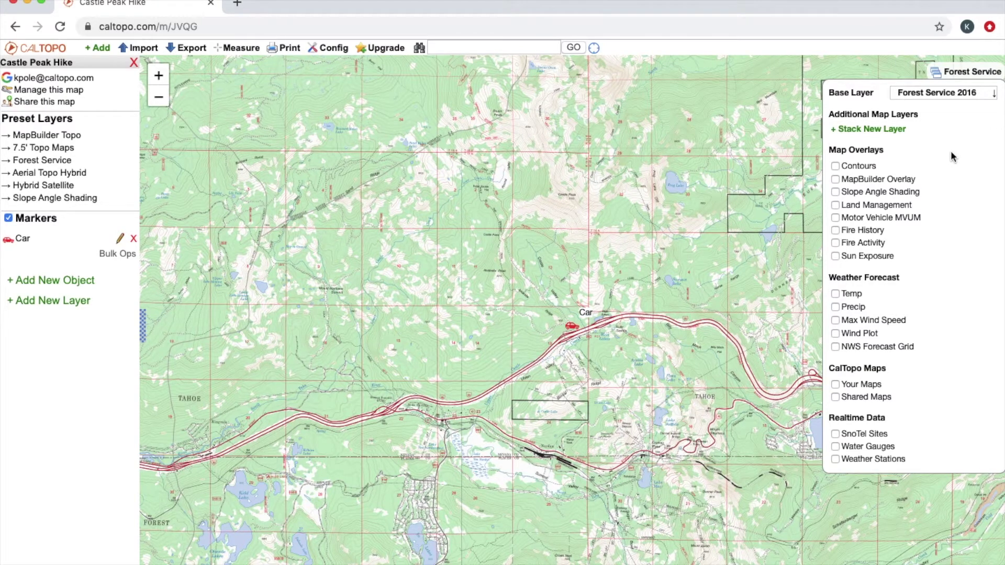
# Set the base map to the FAA Sectional chart and zoom in
pyautogui.click(944, 96)
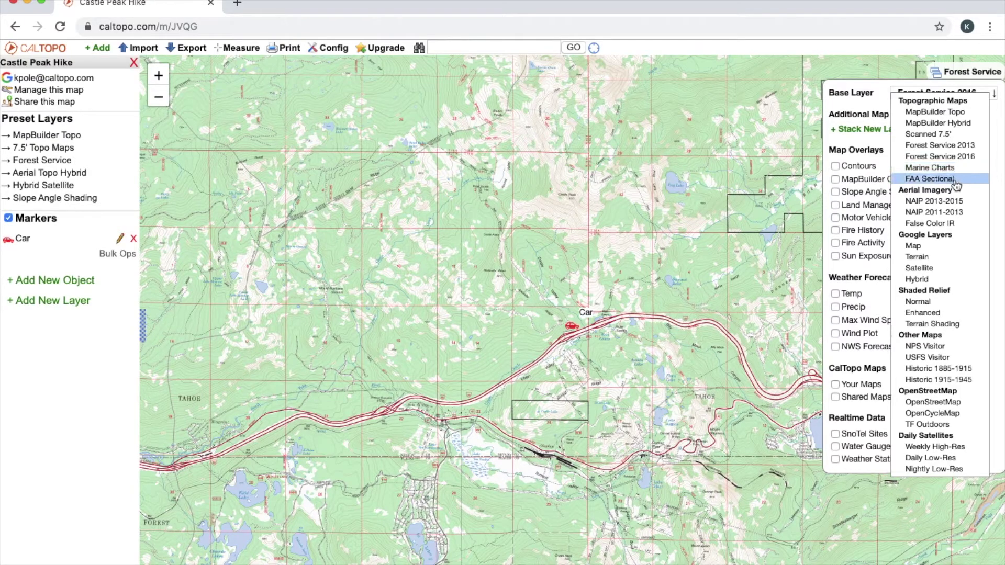
pyautogui.click(954, 179)
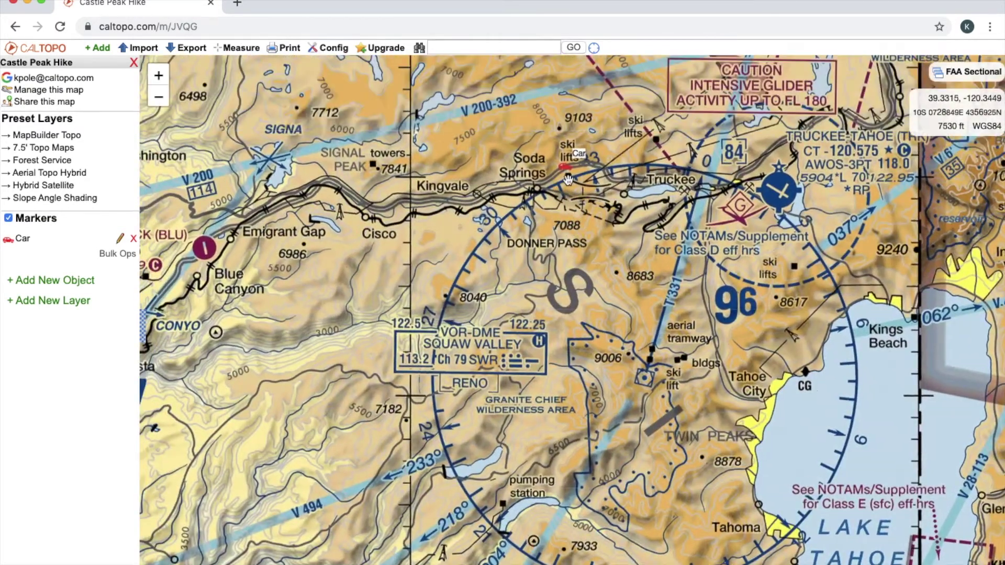
pyautogui.scroll(1, 571, 204)
# Preview NAIP 2013-2015 and NAIP 2011-2013 aerial imagery, recentring on the Car marker
pyautogui.moveTo(963, 73)
pyautogui.click(933, 96)
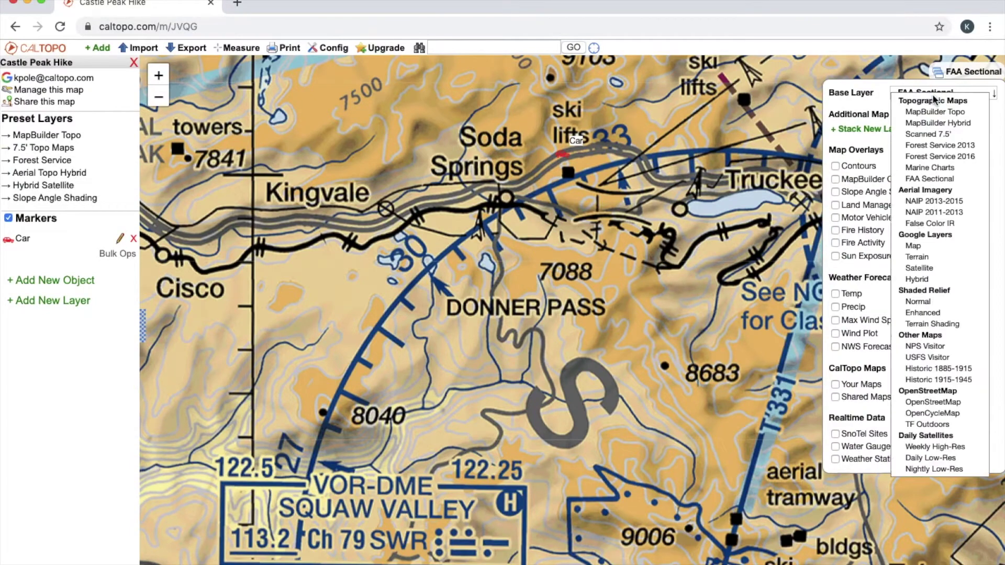
pyautogui.click(935, 202)
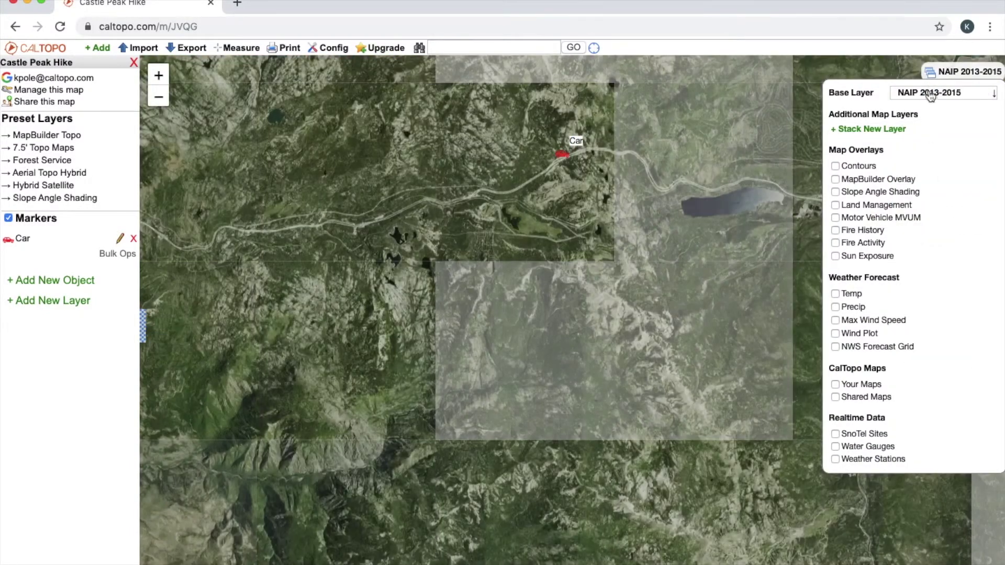
pyautogui.click(934, 92)
pyautogui.click(933, 213)
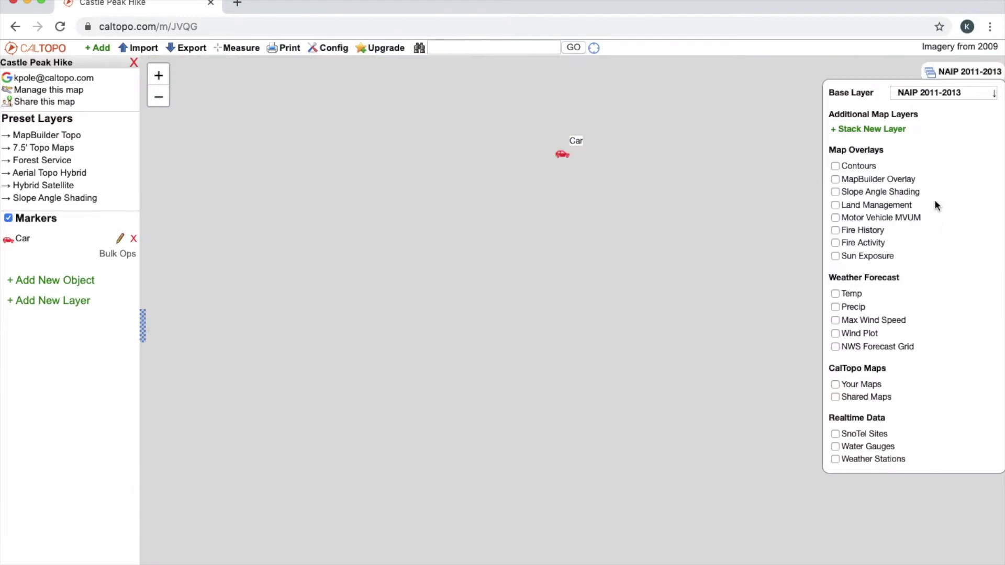
pyautogui.moveTo(599, 174); pyautogui.dragTo(642, 339)
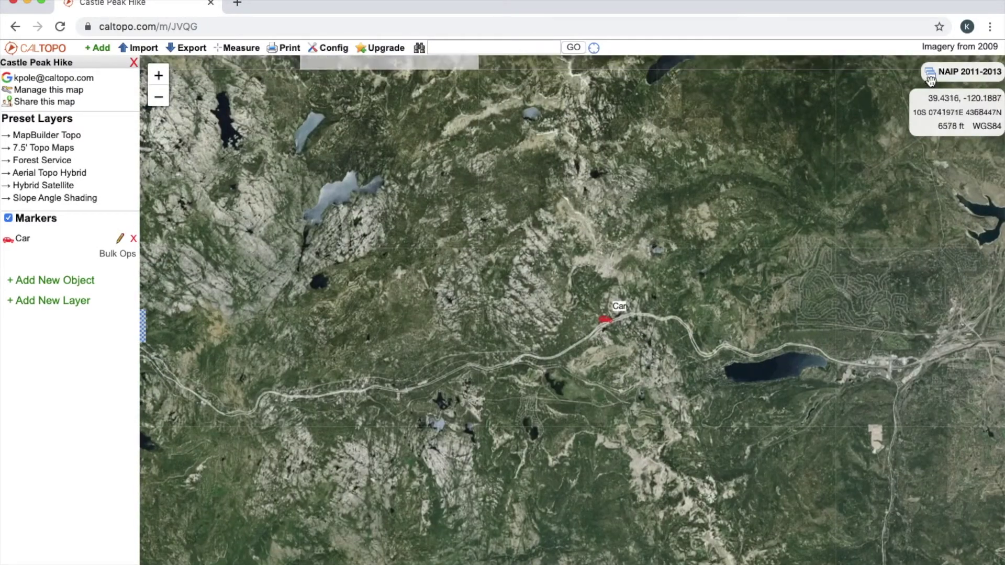
# Try the False Color IR imagery and the Google Map base maps
pyautogui.moveTo(930, 79)
pyautogui.click(962, 93)
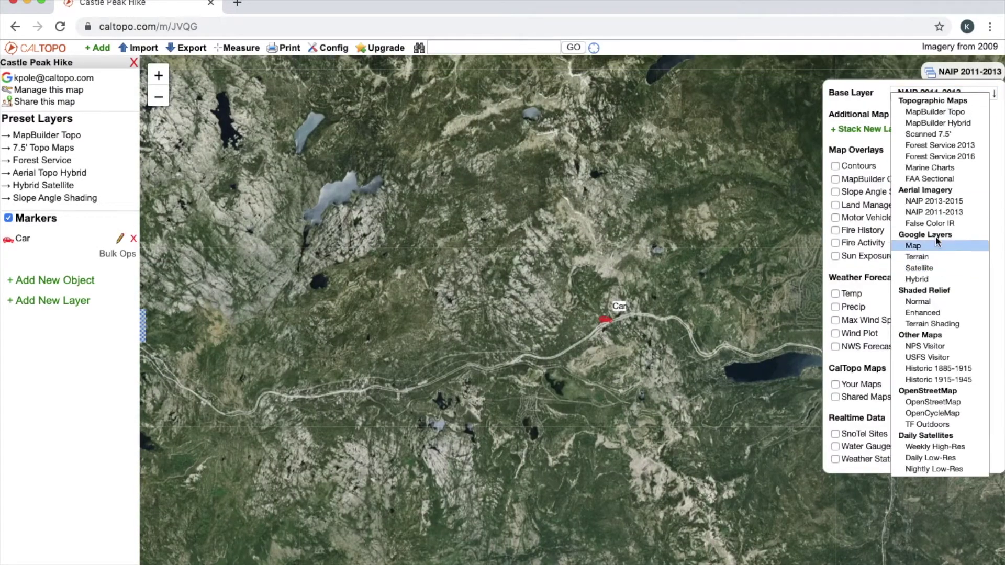
pyautogui.click(939, 224)
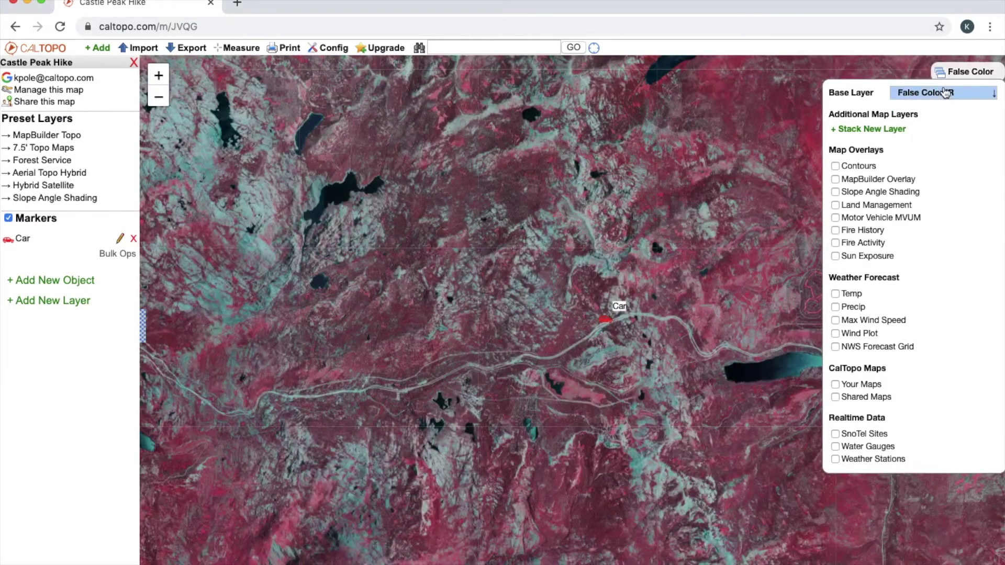
pyautogui.click(944, 90)
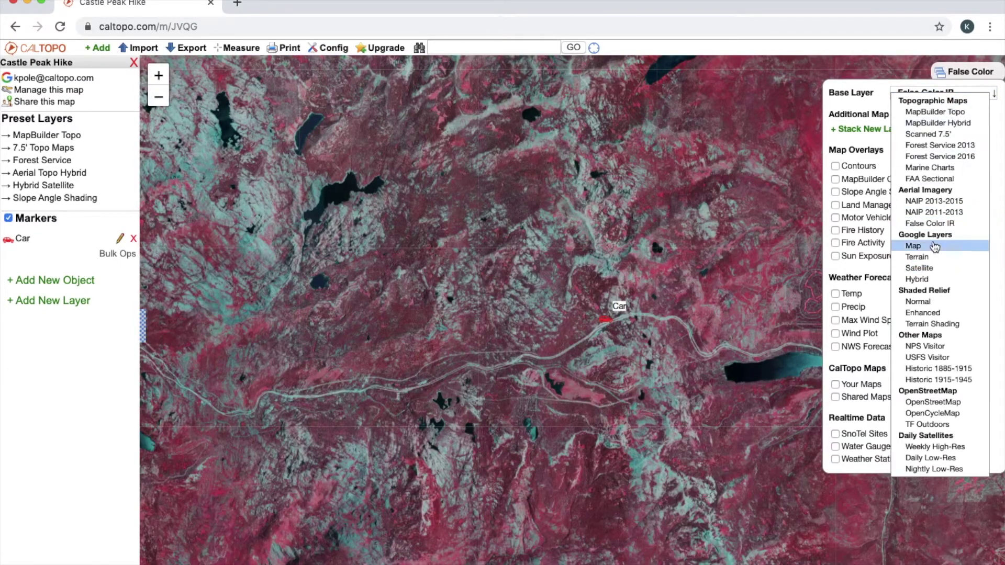
pyautogui.click(933, 246)
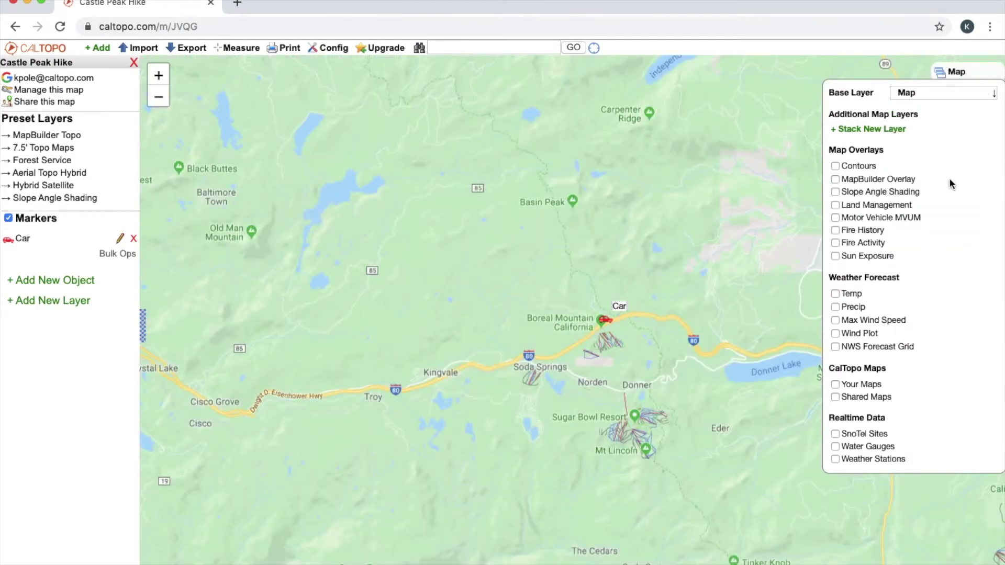
# Try the Google Terrain, Satellite and Hybrid base maps
pyautogui.click(959, 99)
pyautogui.click(921, 257)
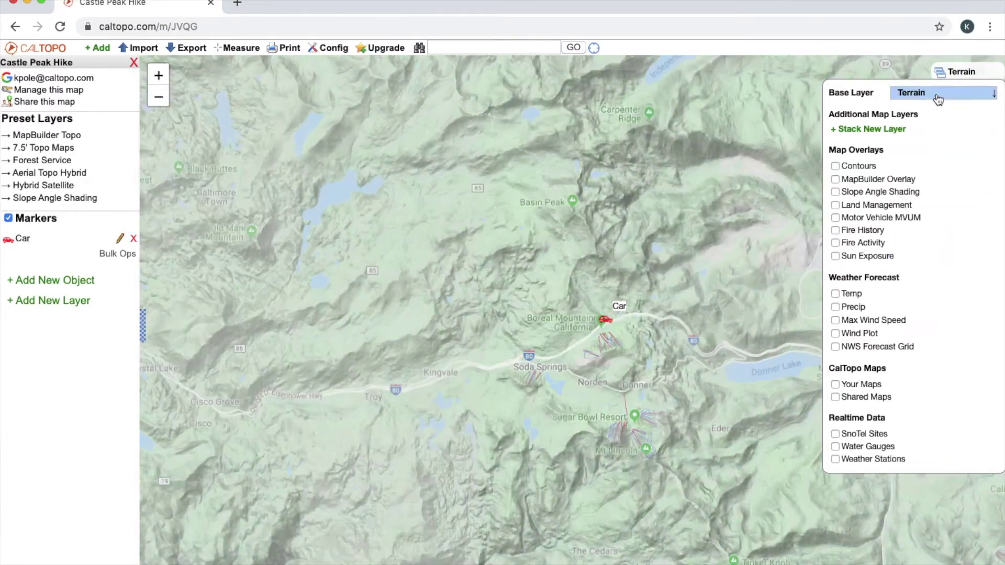
pyautogui.click(937, 96)
pyautogui.click(947, 268)
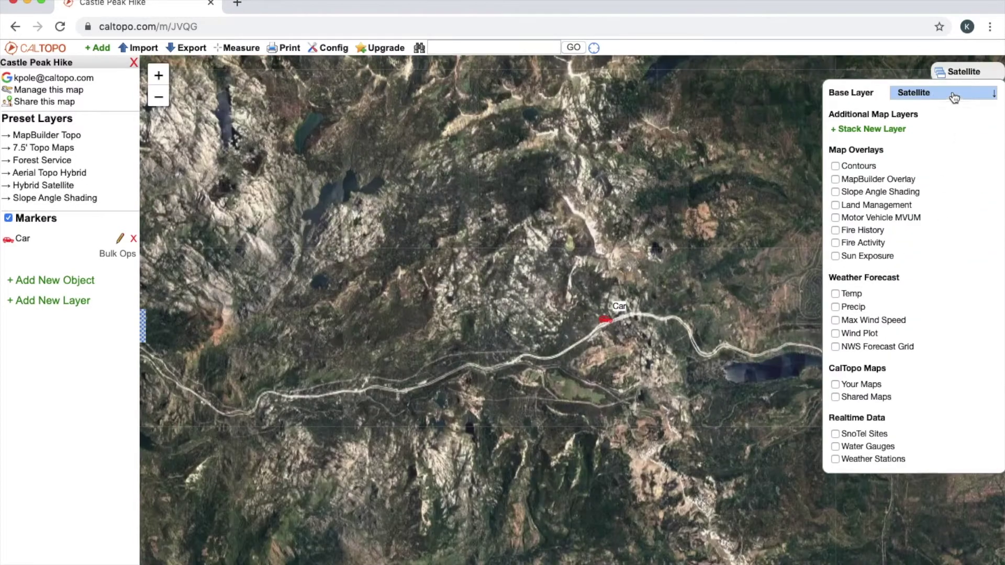
pyautogui.click(937, 93)
pyautogui.click(927, 278)
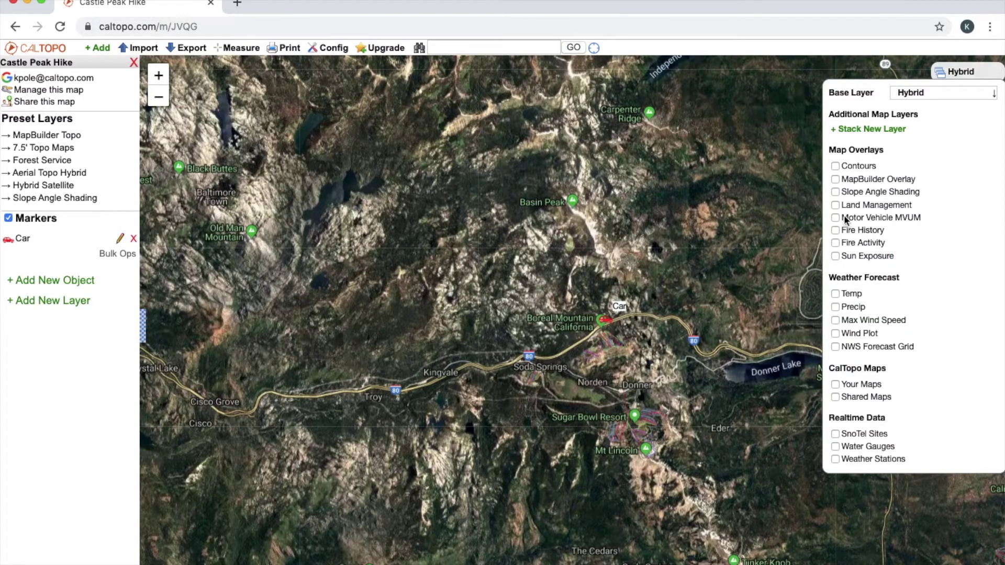
# Switch the base map from Hybrid to Normal shaded relief
pyautogui.click(907, 94)
pyautogui.click(884, 222)
pyautogui.click(924, 94)
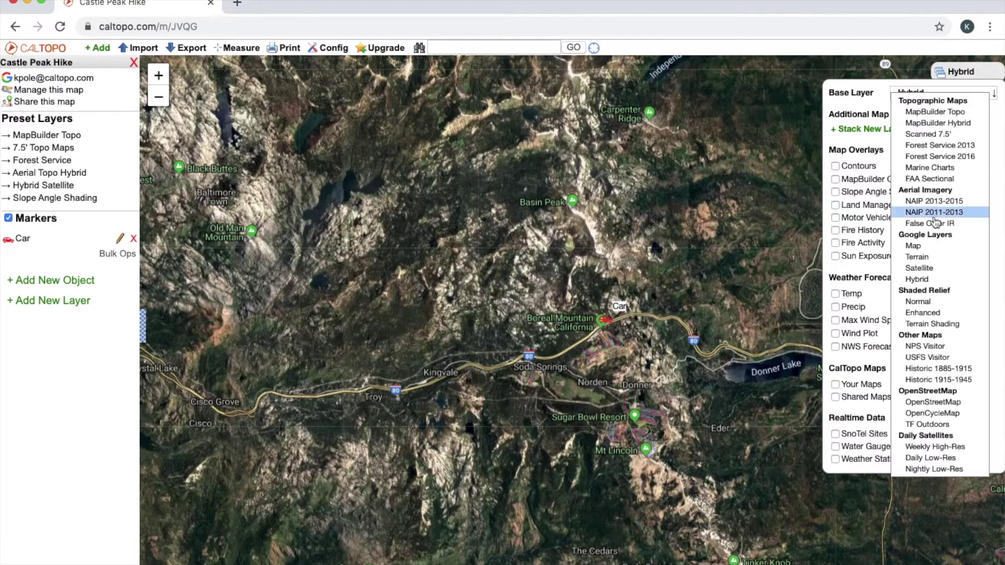
pyautogui.click(929, 303)
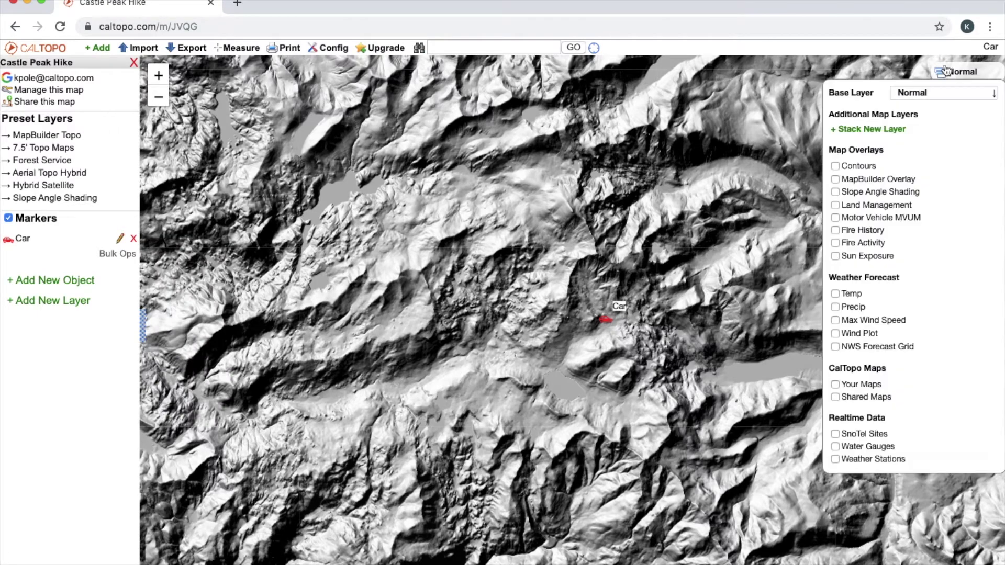
pyautogui.click(929, 94)
pyautogui.click(929, 95)
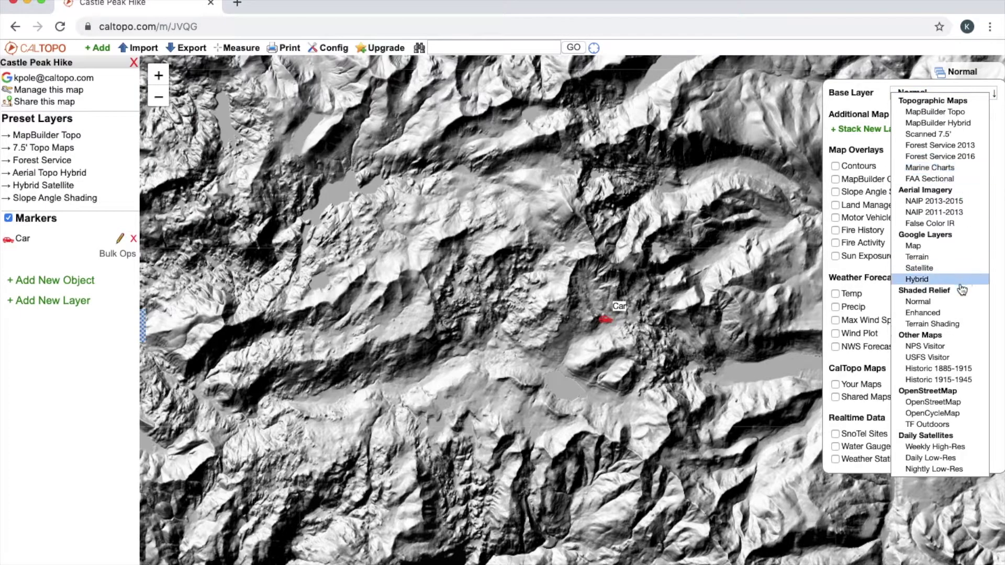
# Try the USFS Visitor, Historic 1885-1915 and OpenStreetMap base maps
pyautogui.click(960, 358)
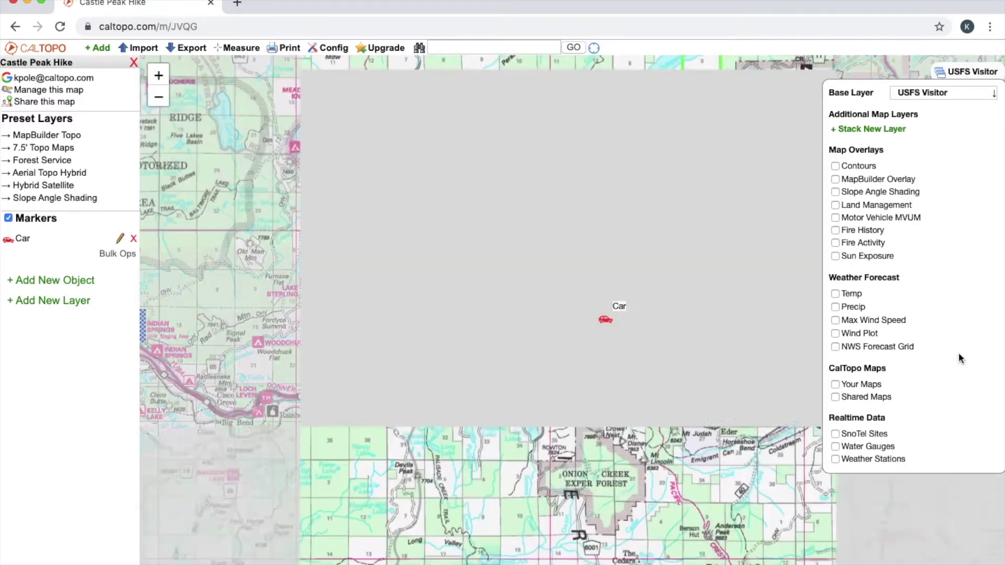
pyautogui.click(937, 92)
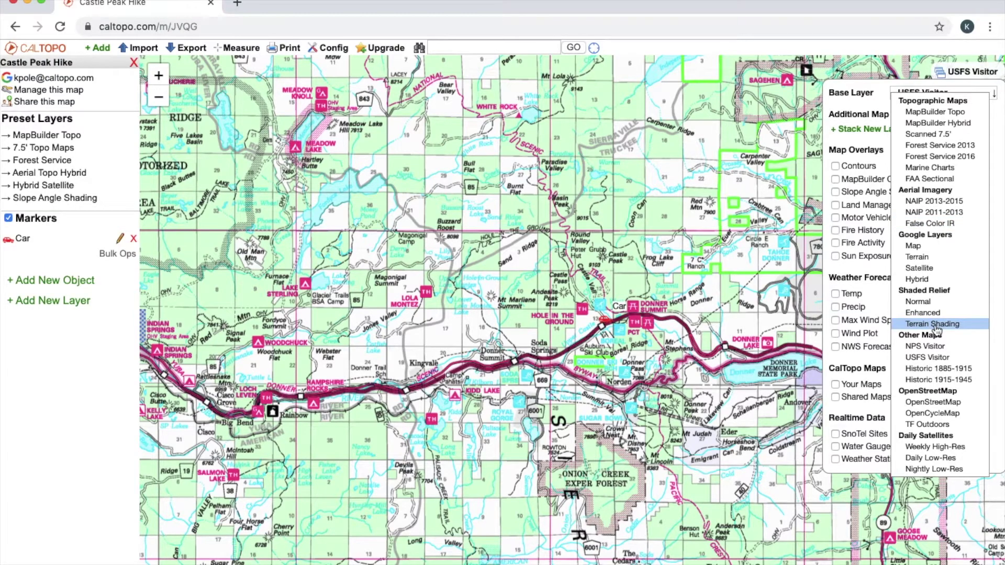
pyautogui.click(937, 369)
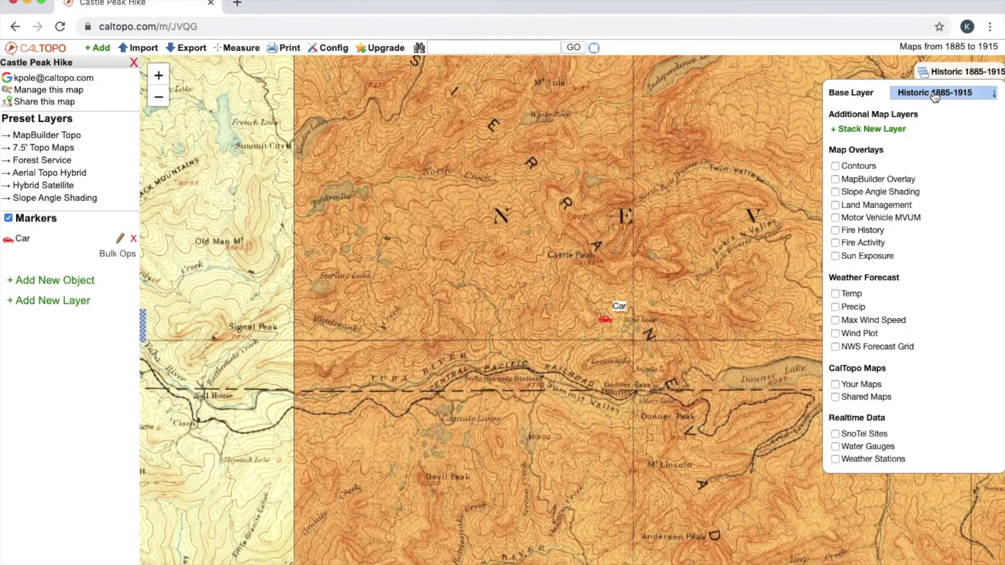
pyautogui.click(935, 93)
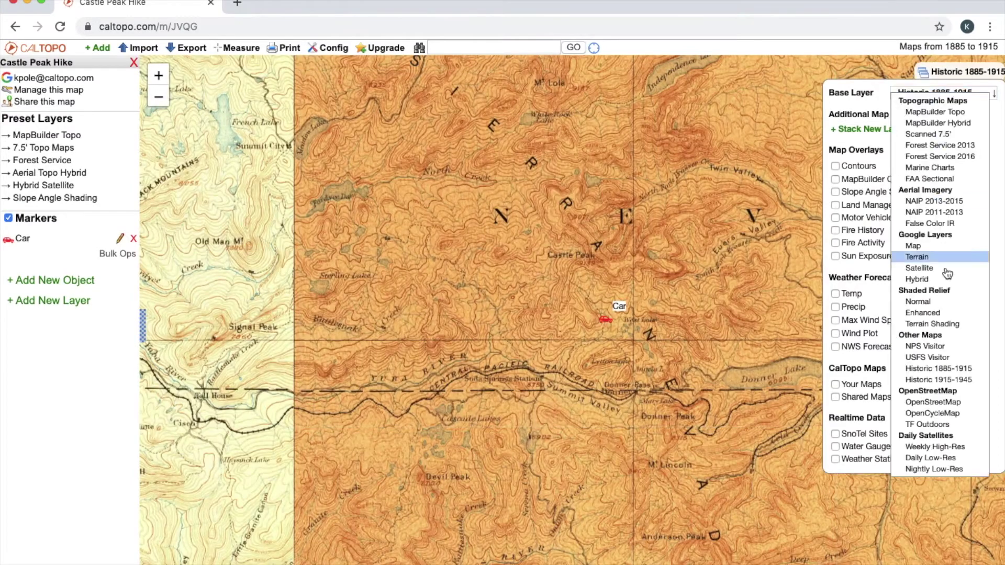
pyautogui.click(936, 402)
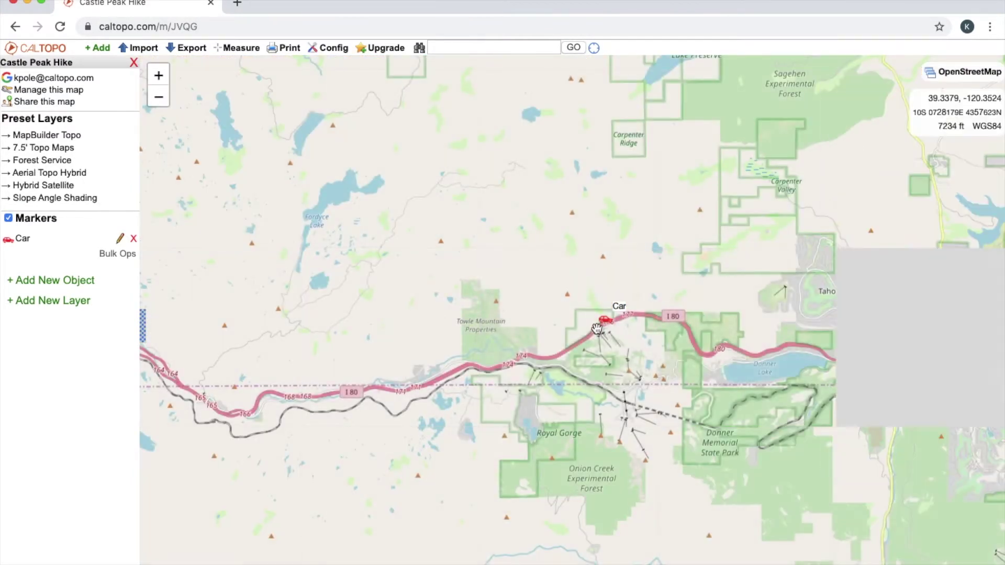
# Zoom in, preview OpenCycleMap, then make TF Outdoors the base map
pyautogui.scroll(1, 597, 328)
pyautogui.scroll(1, 597, 328)
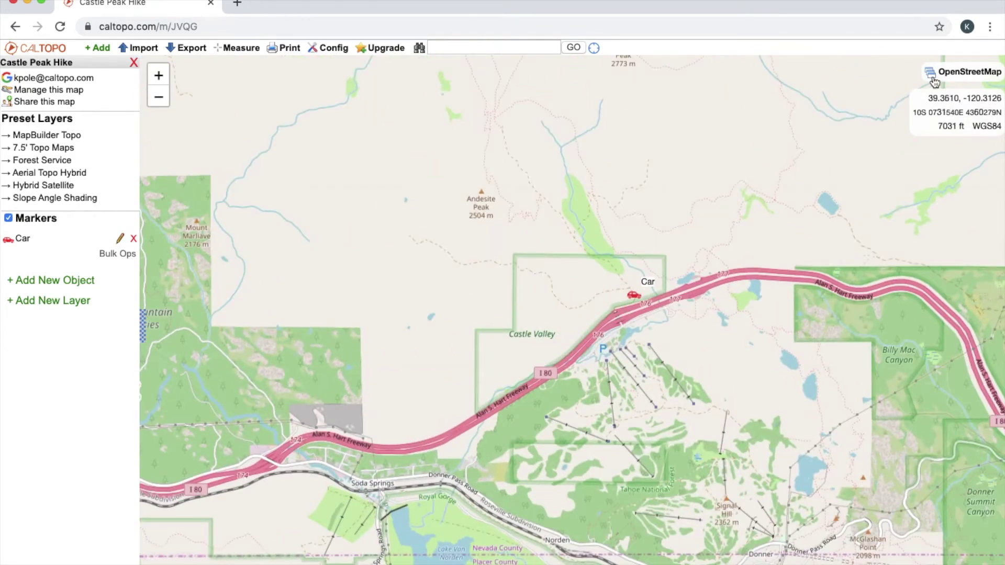
pyautogui.moveTo(942, 73)
pyautogui.click(949, 92)
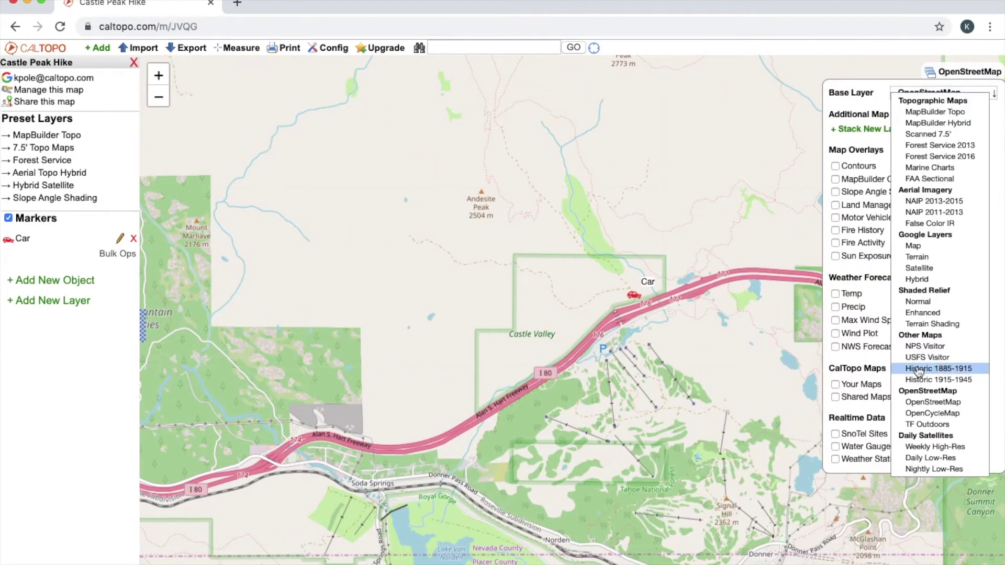
pyautogui.click(930, 413)
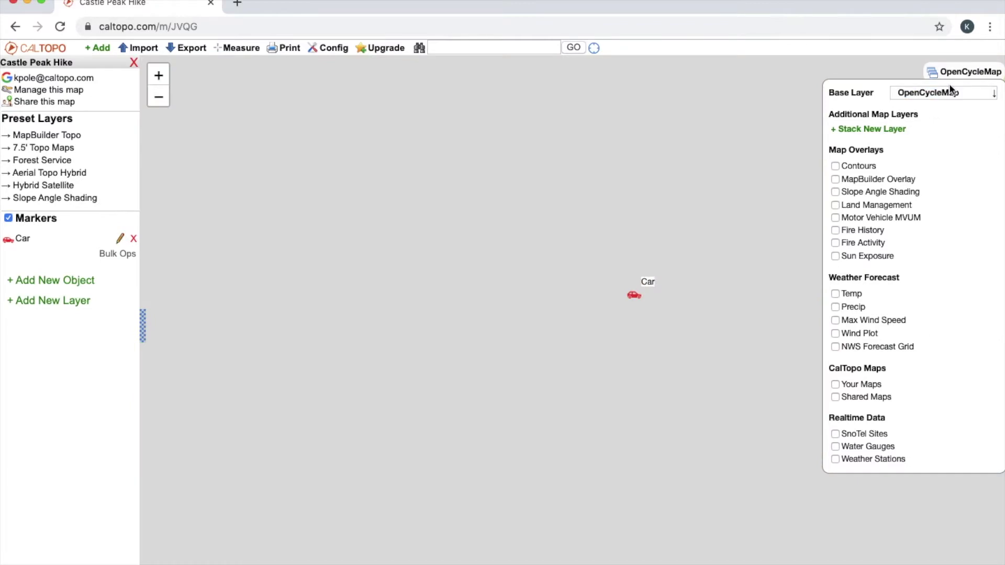
pyautogui.click(951, 95)
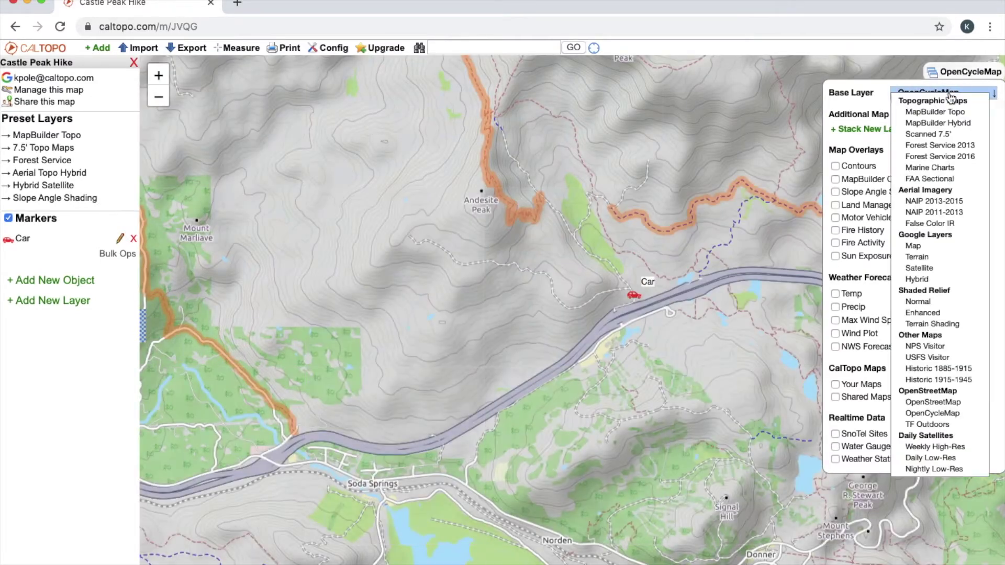
pyautogui.click(926, 424)
# Keep Weekly High-Res satellite imagery with True Color and the Latest date
pyautogui.click(959, 94)
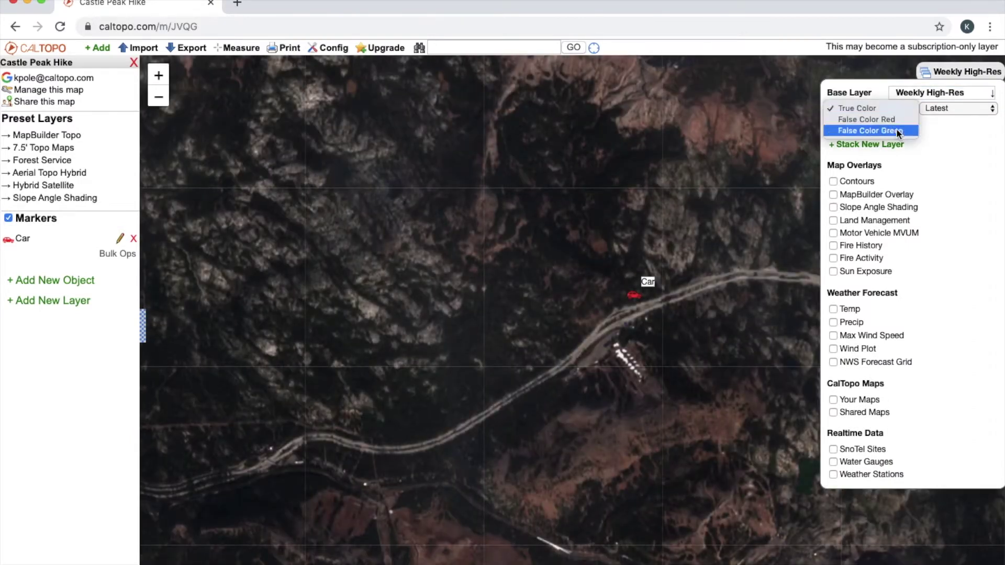
pyautogui.click(938, 111)
pyautogui.click(940, 111)
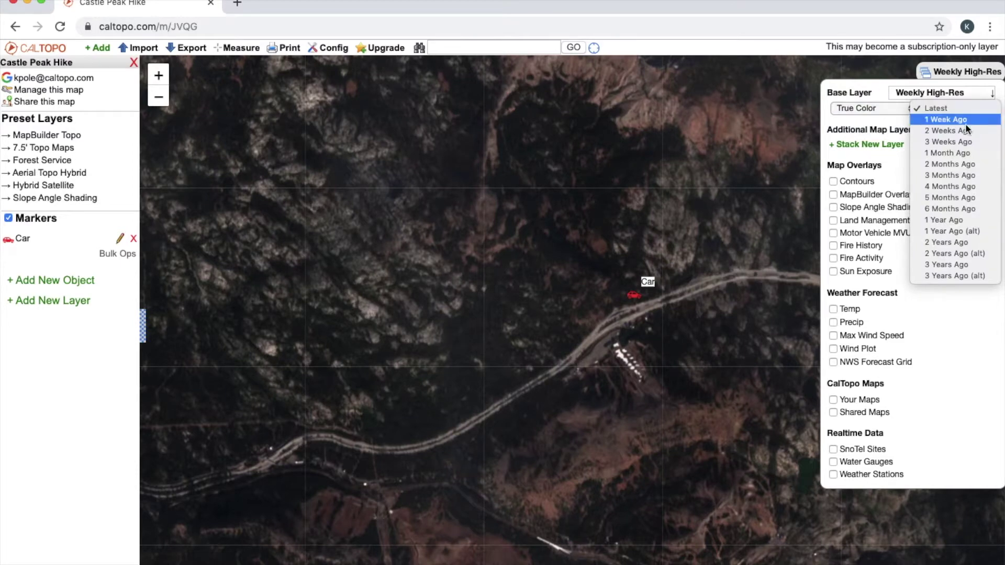
pyautogui.click(950, 316)
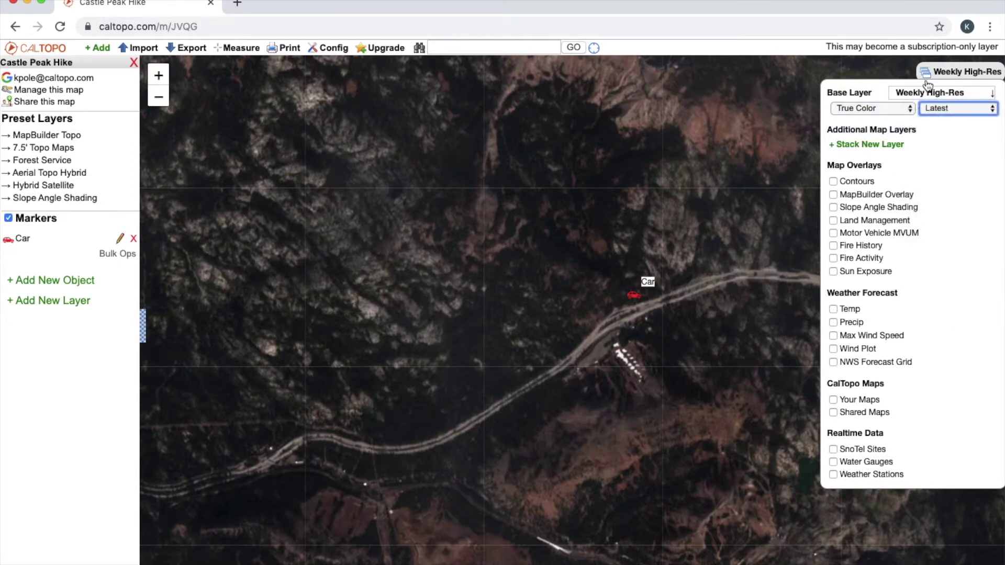
# Preview Daily Low-Res imagery with Aqua Satellite as the source
pyautogui.click(927, 89)
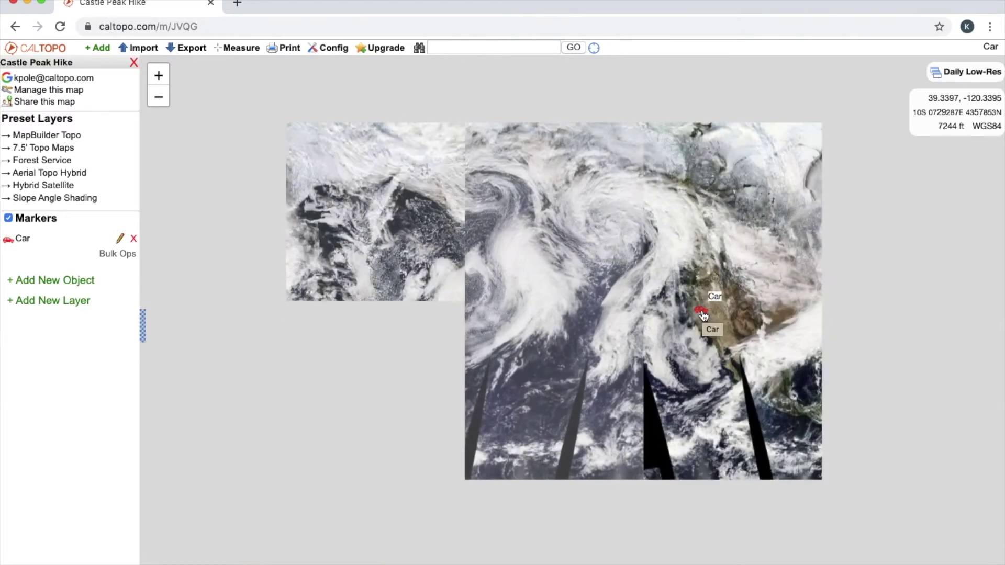
pyautogui.scroll(3, 703, 314)
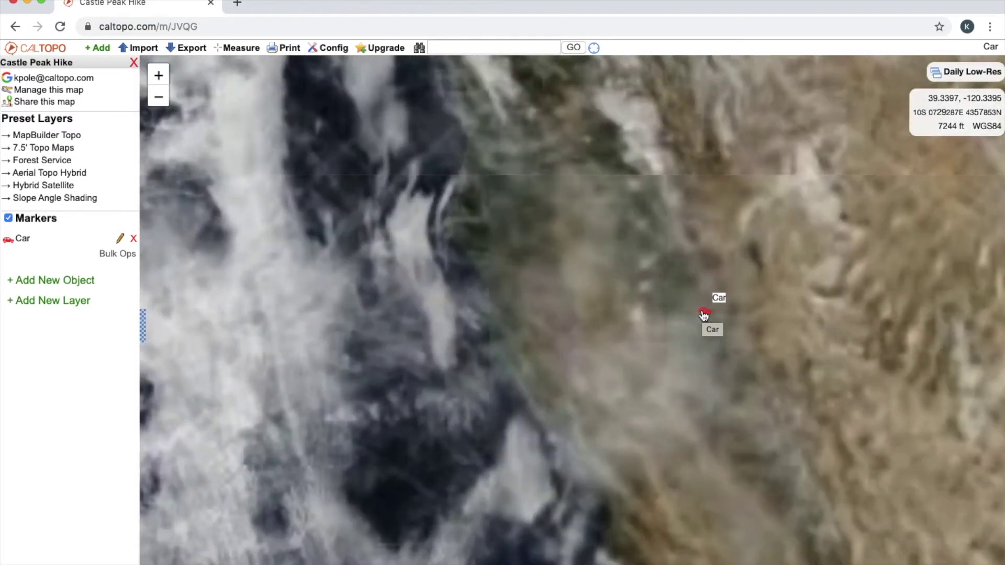
pyautogui.scroll(-3, 703, 314)
pyautogui.moveTo(961, 73)
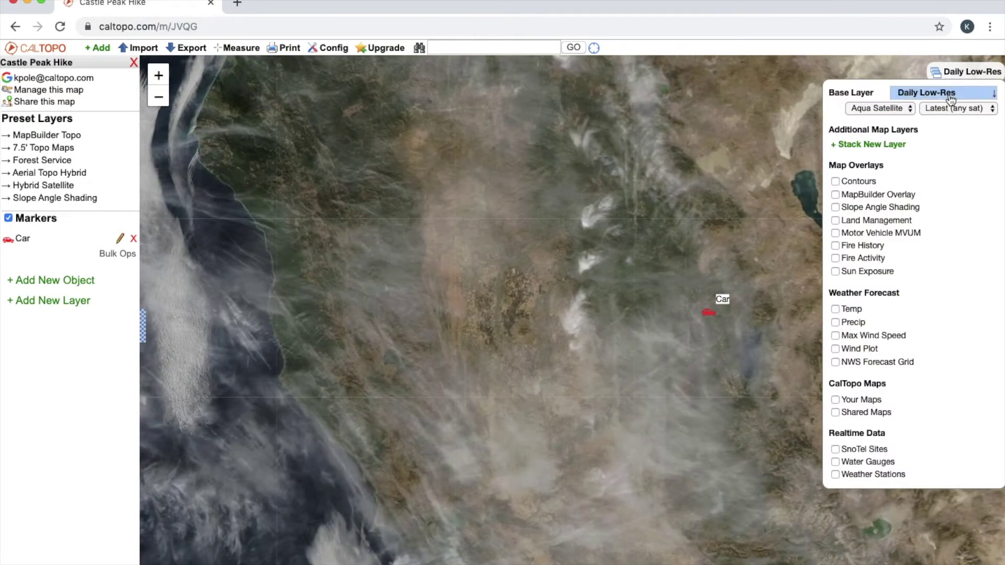
pyautogui.click(950, 99)
pyautogui.click(838, 97)
pyautogui.click(872, 108)
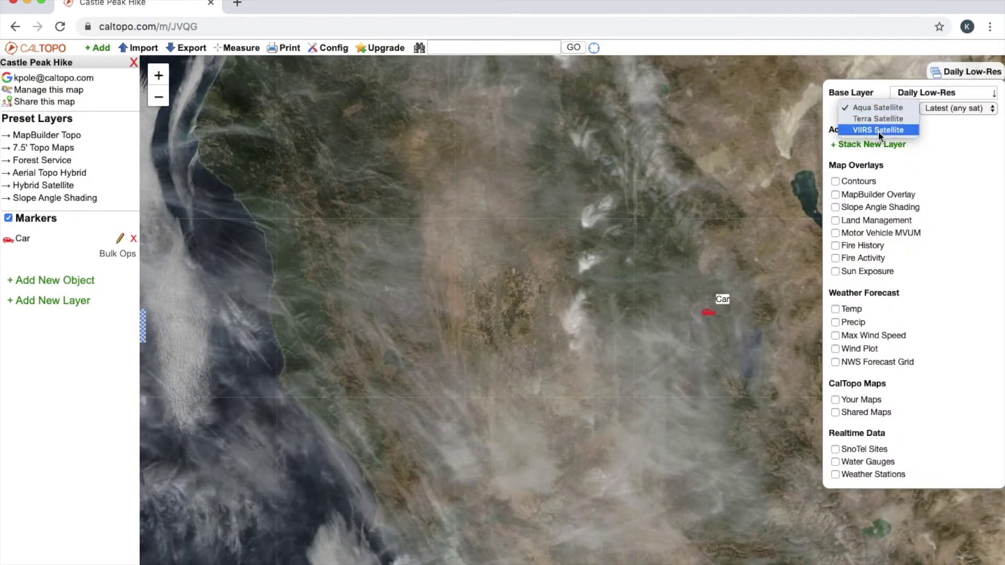
pyautogui.click(942, 103)
pyautogui.click(944, 105)
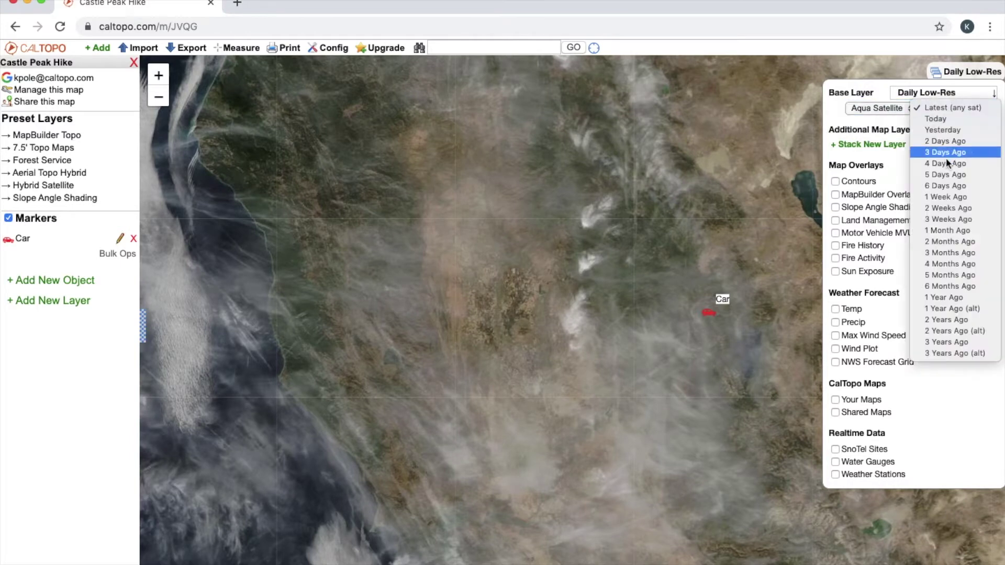
pyautogui.click(944, 93)
# Preview Nightly Low-Res VIIRS imagery, then make Scanned 7.5' the base map
pyautogui.click(941, 89)
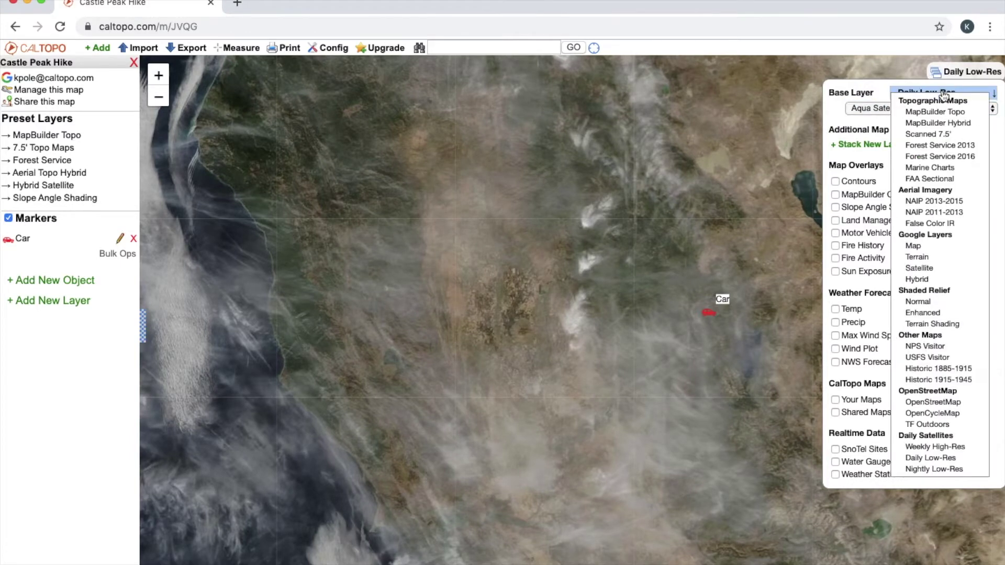
pyautogui.click(924, 469)
pyautogui.click(899, 108)
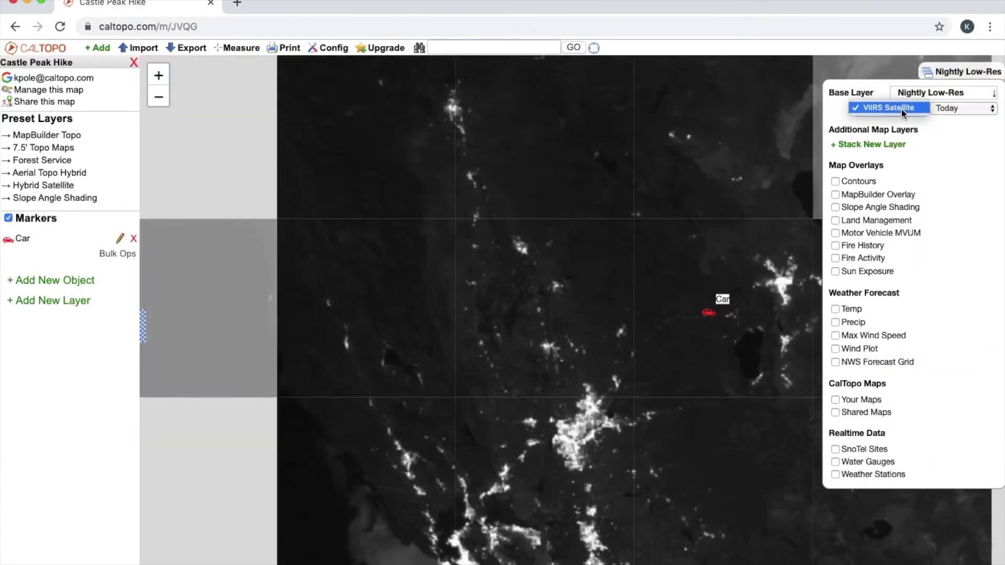
pyautogui.click(900, 108)
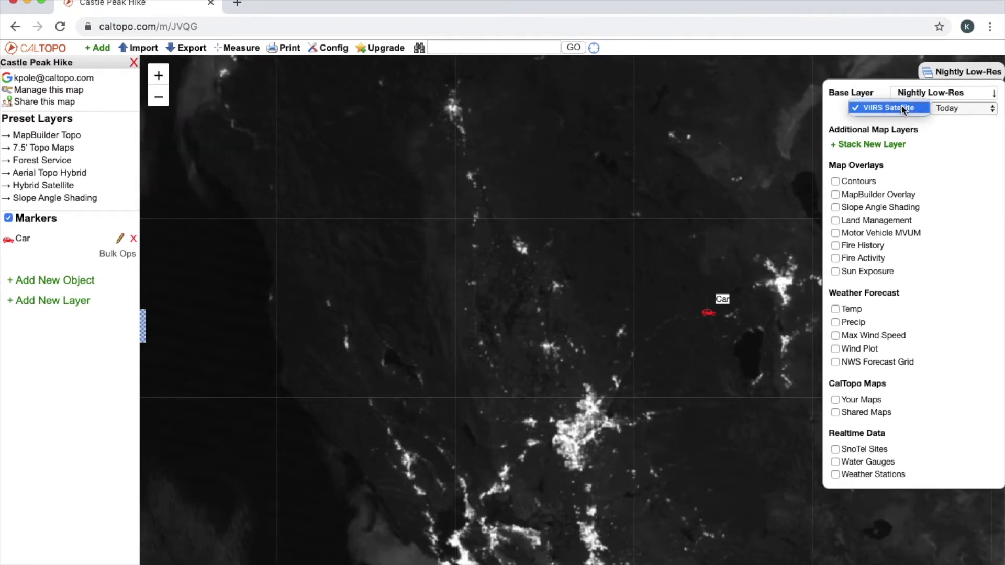
pyautogui.click(943, 107)
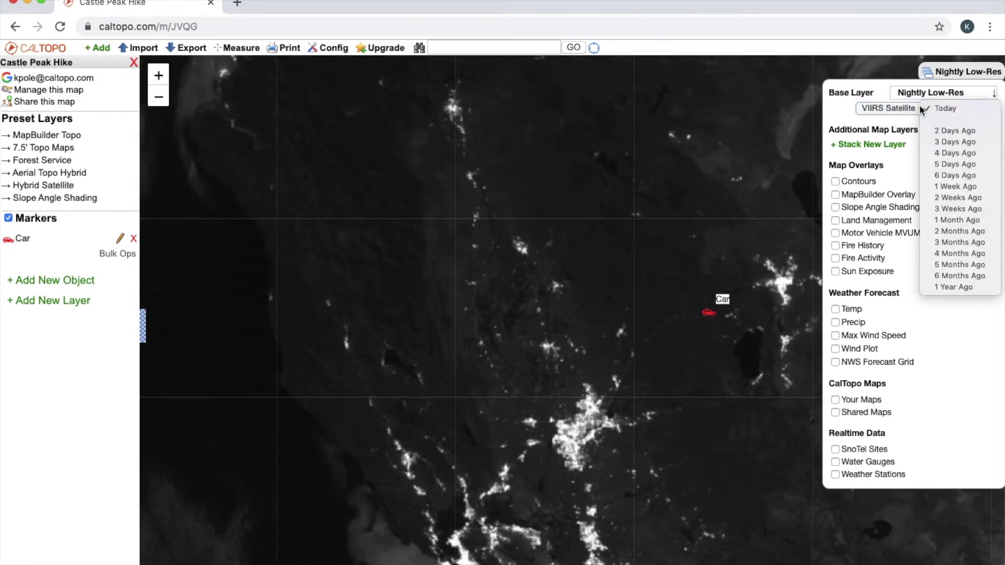
pyautogui.click(917, 90)
pyautogui.click(917, 90)
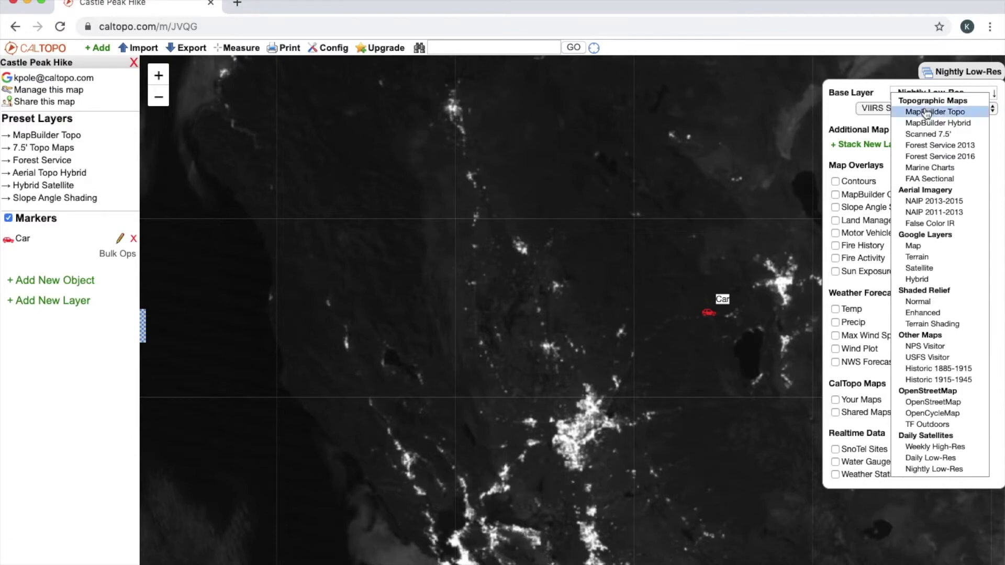
pyautogui.click(921, 135)
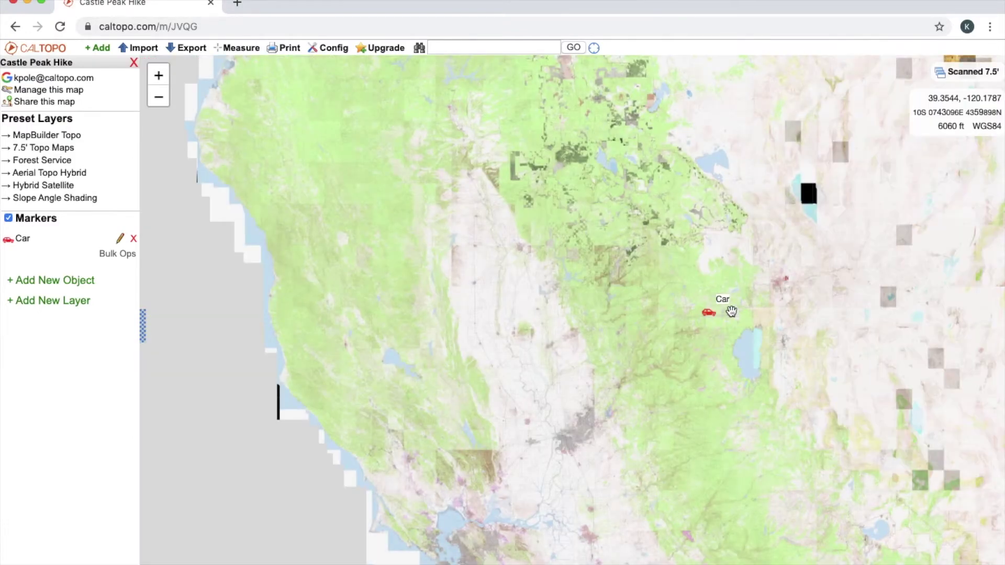
# Zoom in on the Car marker, pan to Castle Valley, and expand the Scanned 7.5' layer panel
pyautogui.scroll(3, 731, 310)
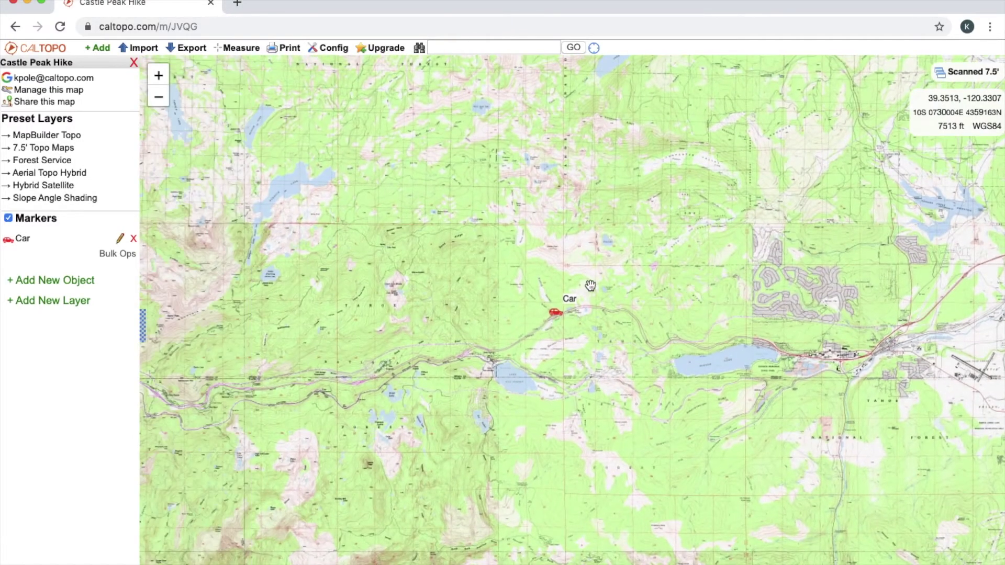
pyautogui.scroll(3, 589, 283)
pyautogui.moveTo(511, 348); pyautogui.dragTo(714, 288)
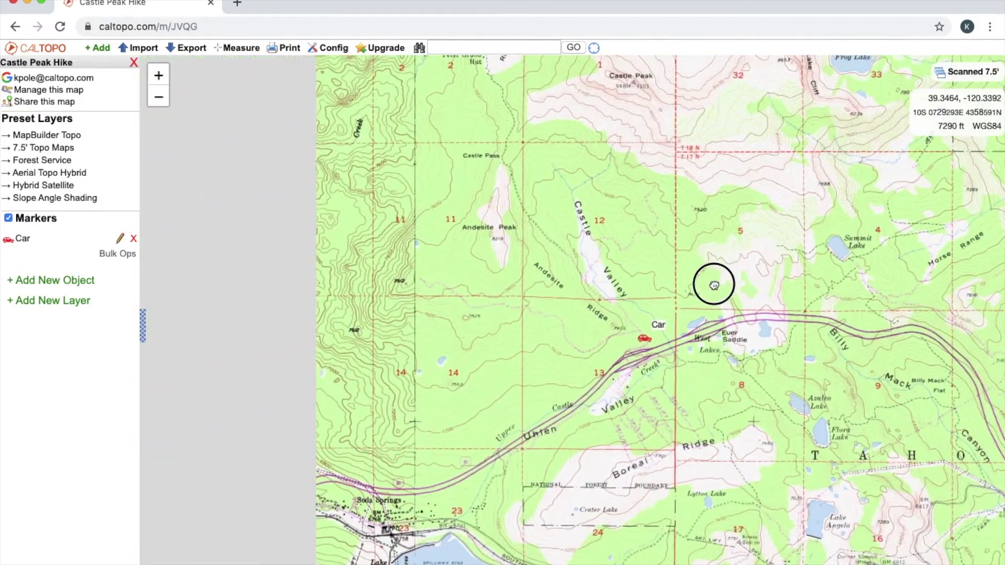
pyautogui.moveTo(969, 76)
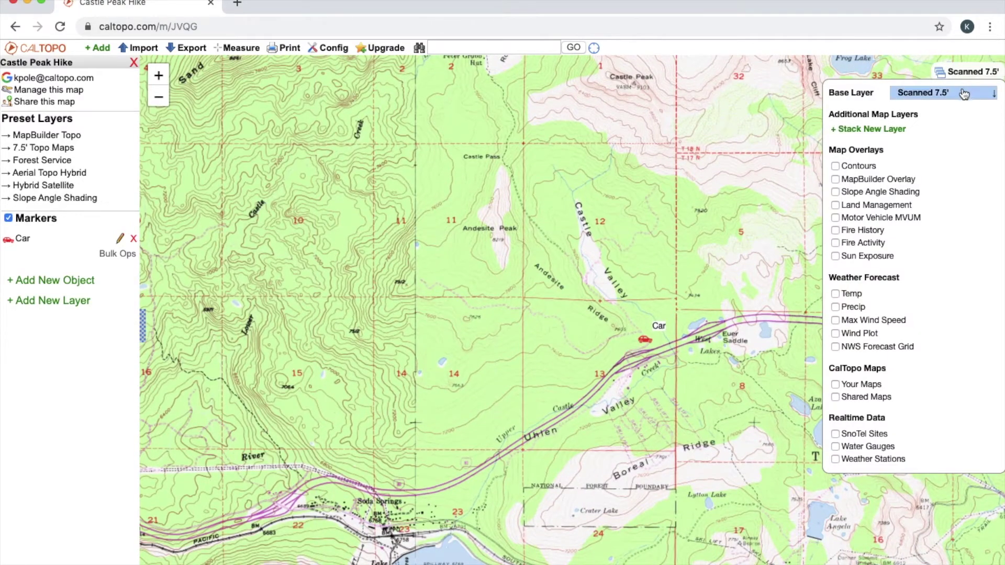
pyautogui.click(965, 92)
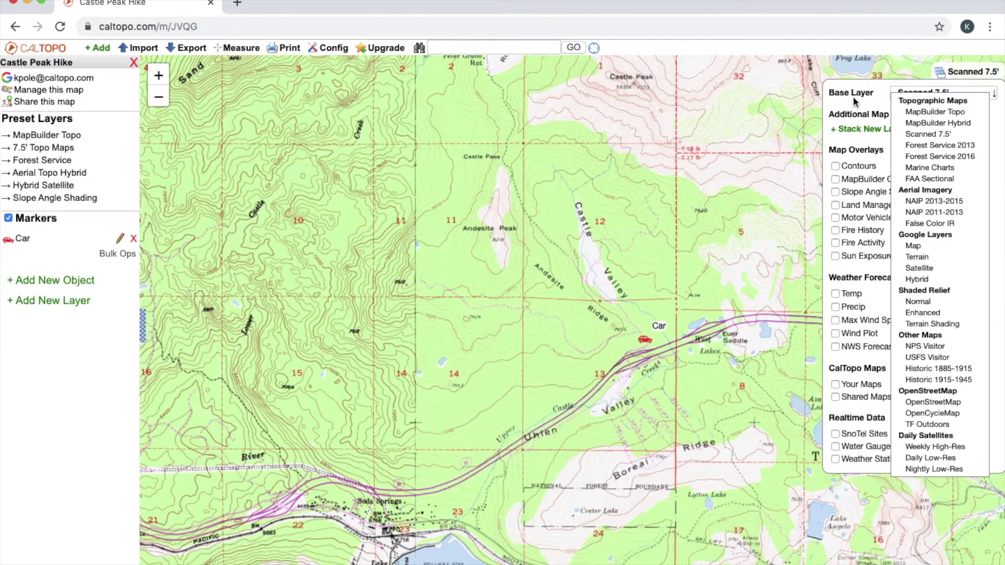
pyautogui.click(945, 94)
pyautogui.moveTo(942, 80)
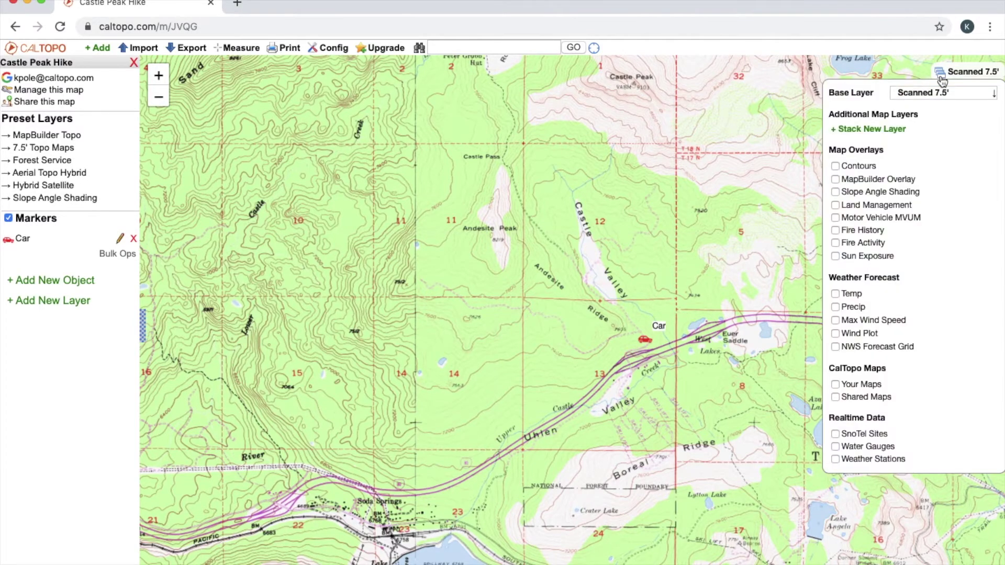
# Stack a Normal shaded relief layer above the Scanned 7.5' base
pyautogui.click(889, 136)
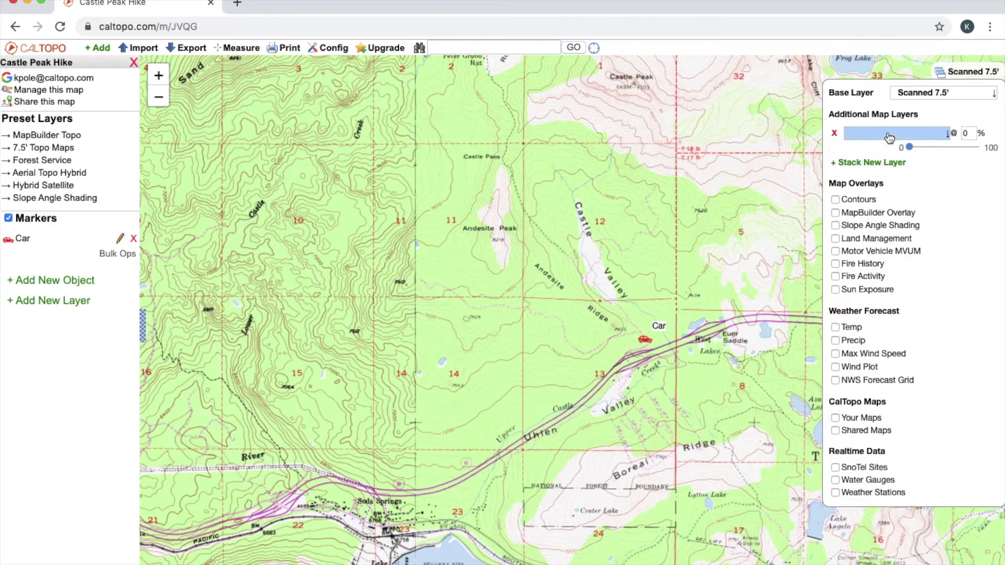
pyautogui.click(889, 136)
pyautogui.click(873, 135)
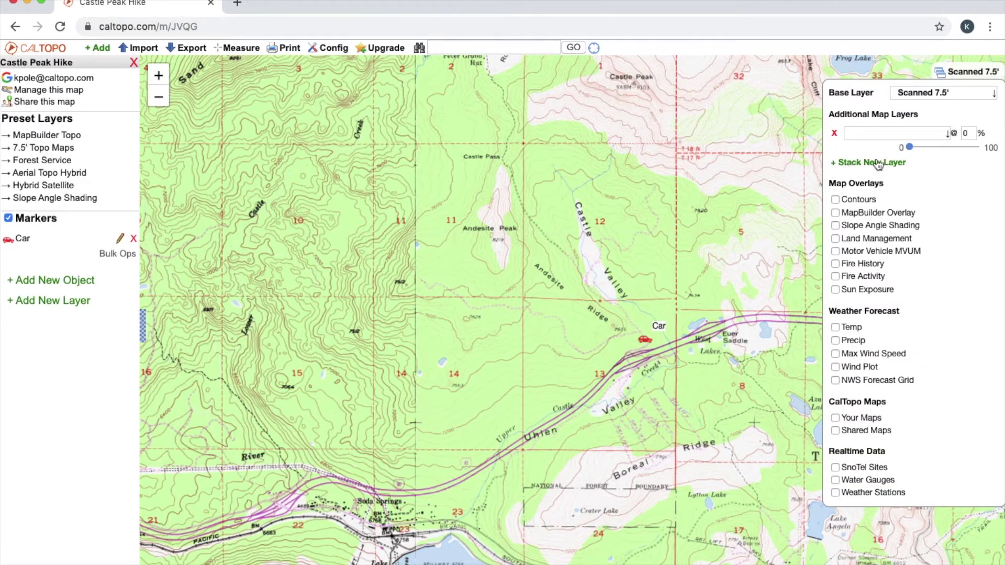
pyautogui.click(857, 135)
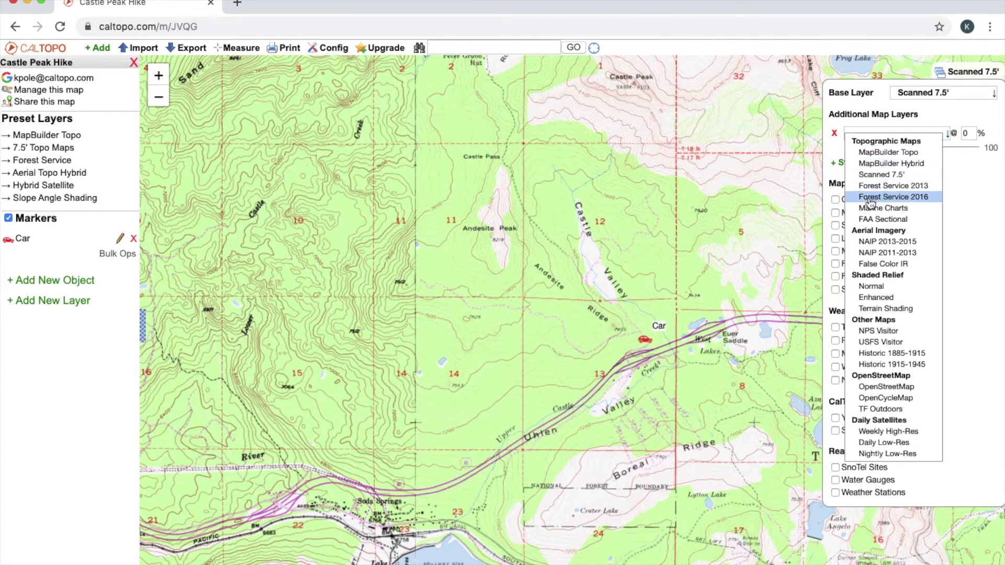
pyautogui.click(895, 287)
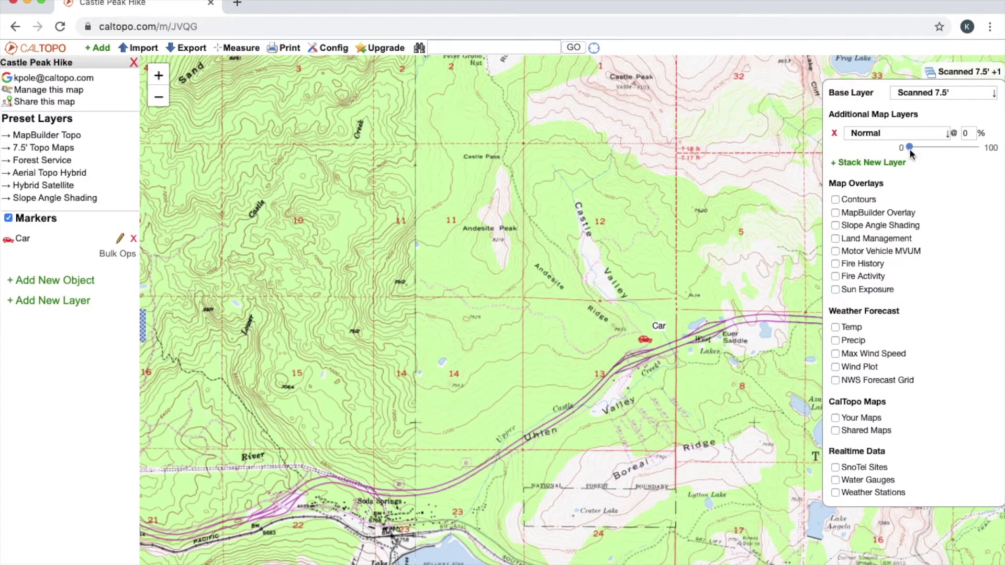
# Set the Normal layer's opacity to 22% and stack a second empty layer
pyautogui.moveTo(911, 153)
pyautogui.mouseDown()
pyautogui.moveTo(947, 153)
pyautogui.moveTo(920, 154)
pyautogui.mouseUp()
pyautogui.moveTo(969, 129); pyautogui.dragTo(961, 128)
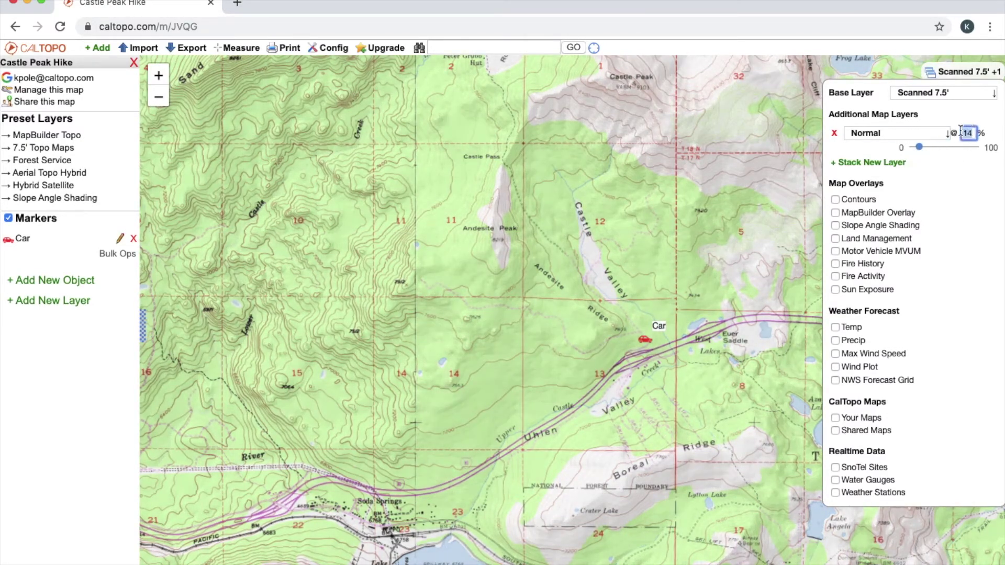
pyautogui.write('22')
pyautogui.press('Return')
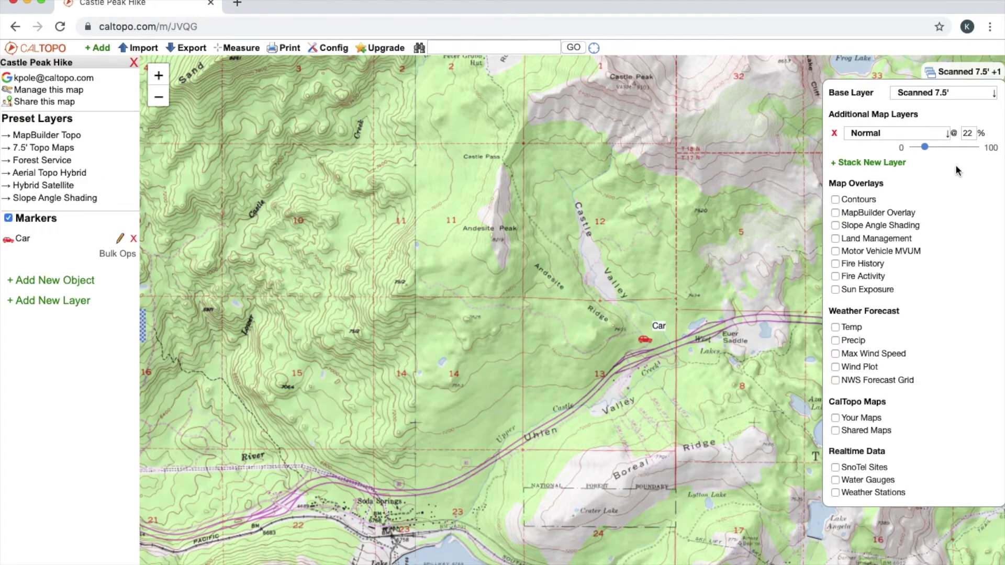
pyautogui.click(893, 163)
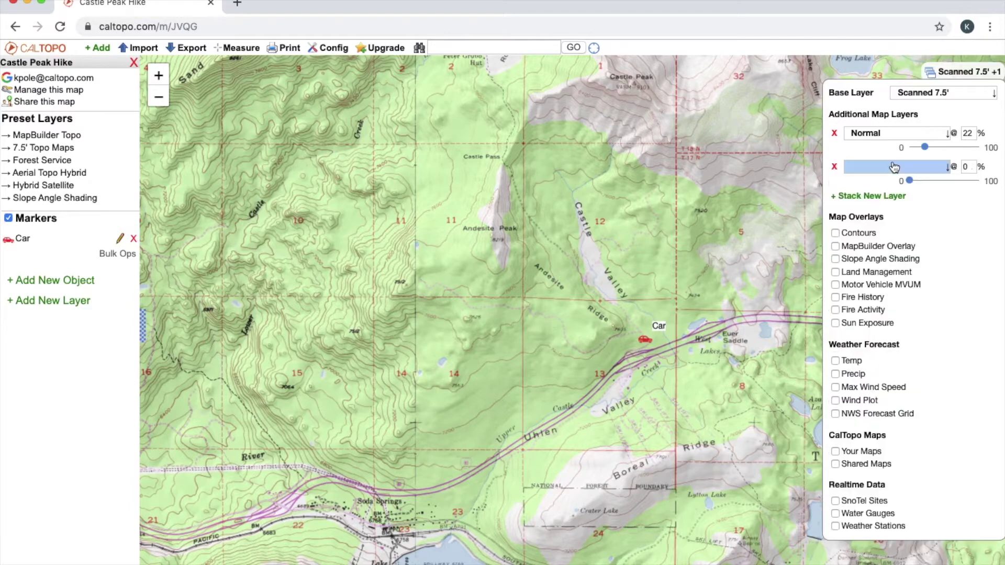
# Stack NAIP 2013-2015 imagery on the new layer, trying 42% then 17% opacity
pyautogui.click(873, 166)
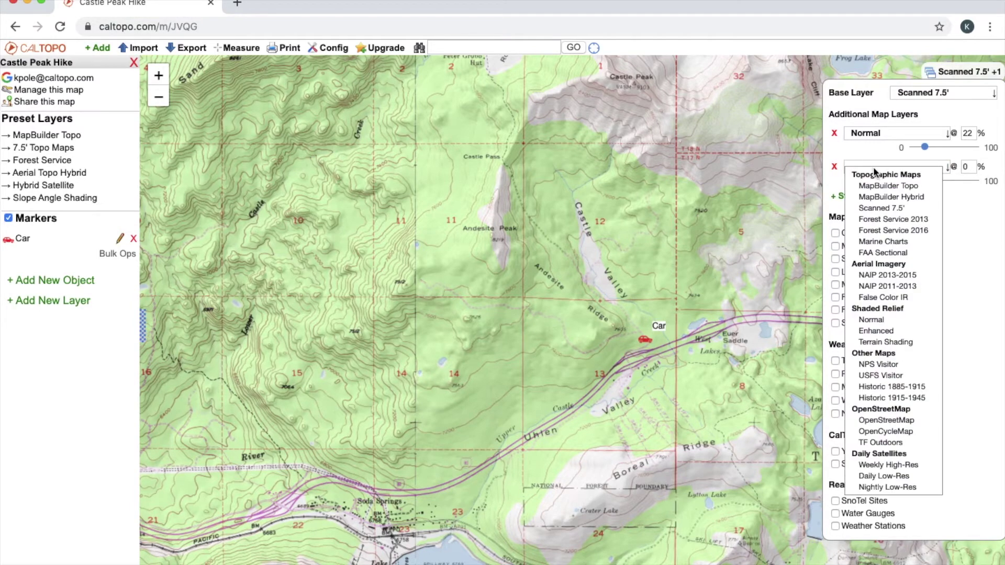
pyautogui.click(871, 166)
pyautogui.click(866, 166)
pyautogui.click(891, 278)
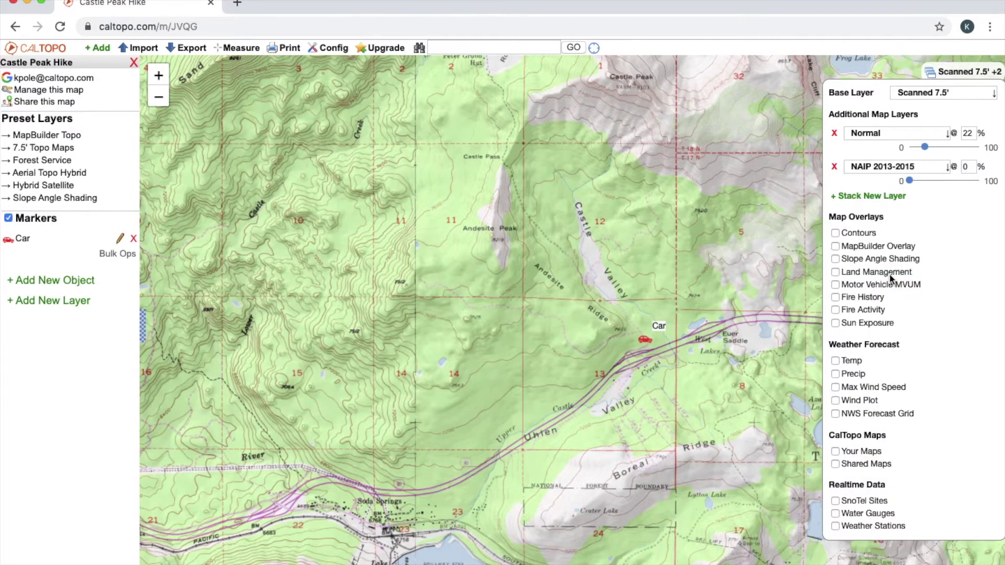
pyautogui.moveTo(911, 182)
pyautogui.mouseDown()
pyautogui.moveTo(943, 183)
pyautogui.moveTo(909, 181)
pyautogui.mouseUp()
pyautogui.click(968, 166)
pyautogui.write('17')
pyautogui.press('Return')
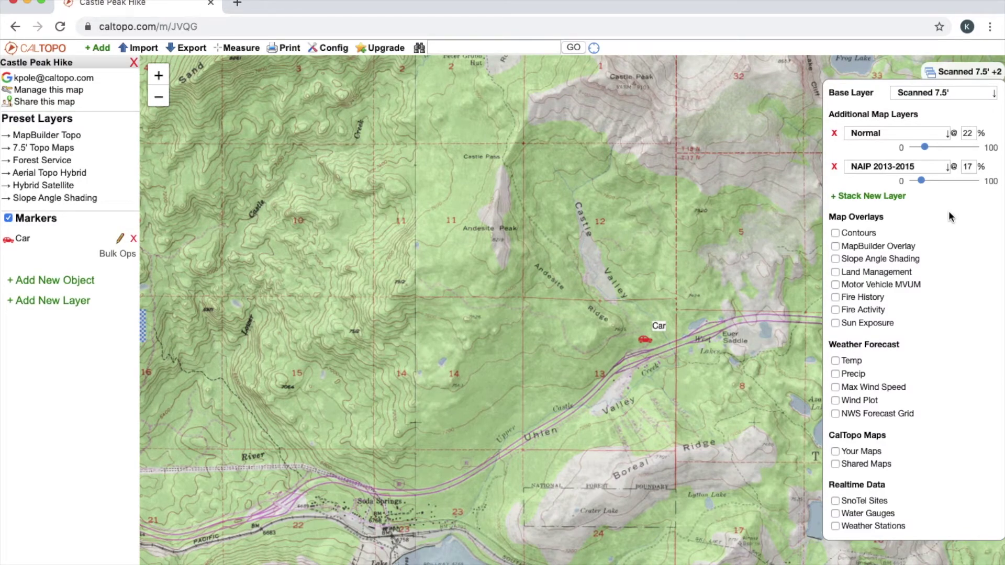
# Fade the imagery to 0% and delete both the NAIP and Normal stacked layers
pyautogui.moveTo(921, 180); pyautogui.dragTo(898, 183)
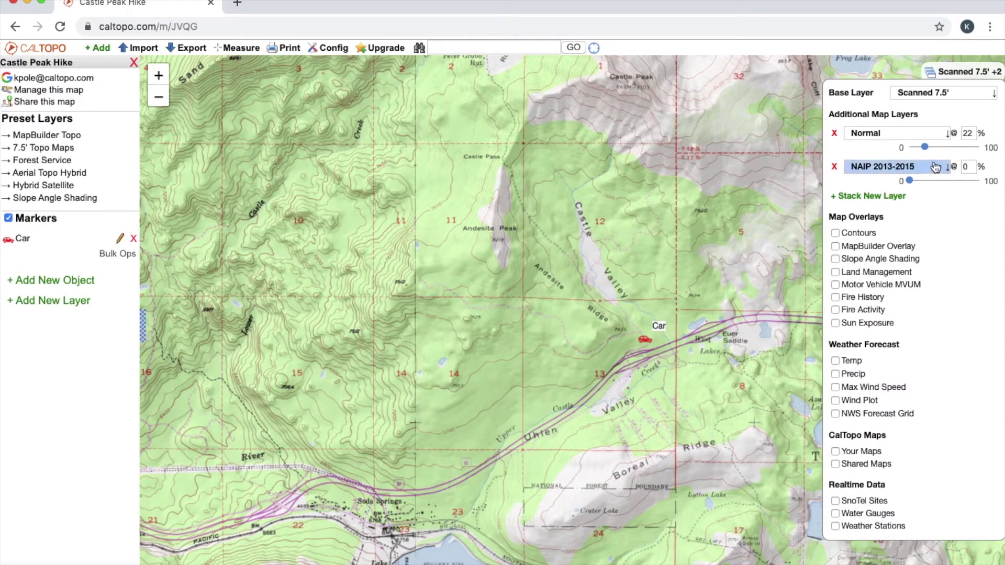
pyautogui.click(835, 167)
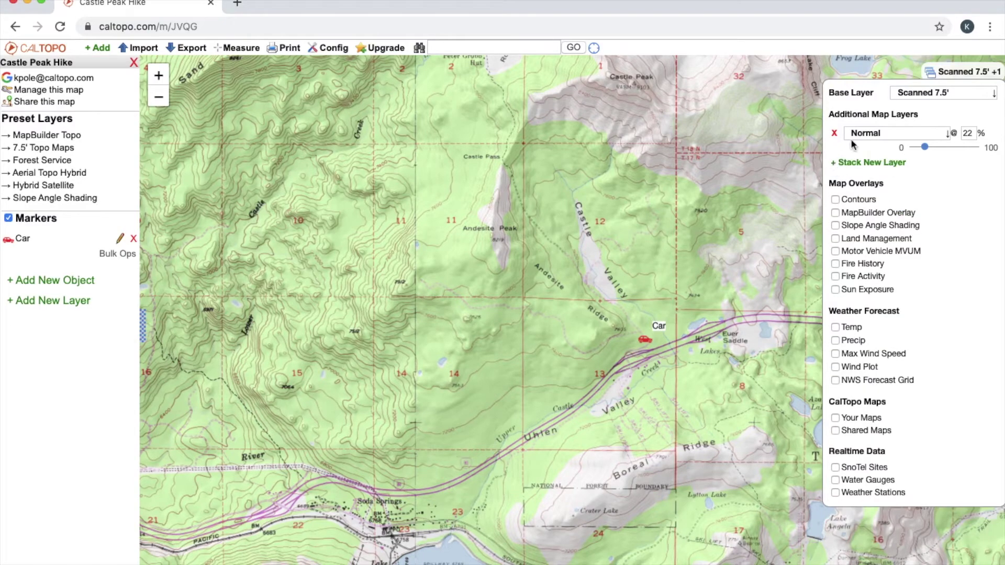
pyautogui.click(834, 133)
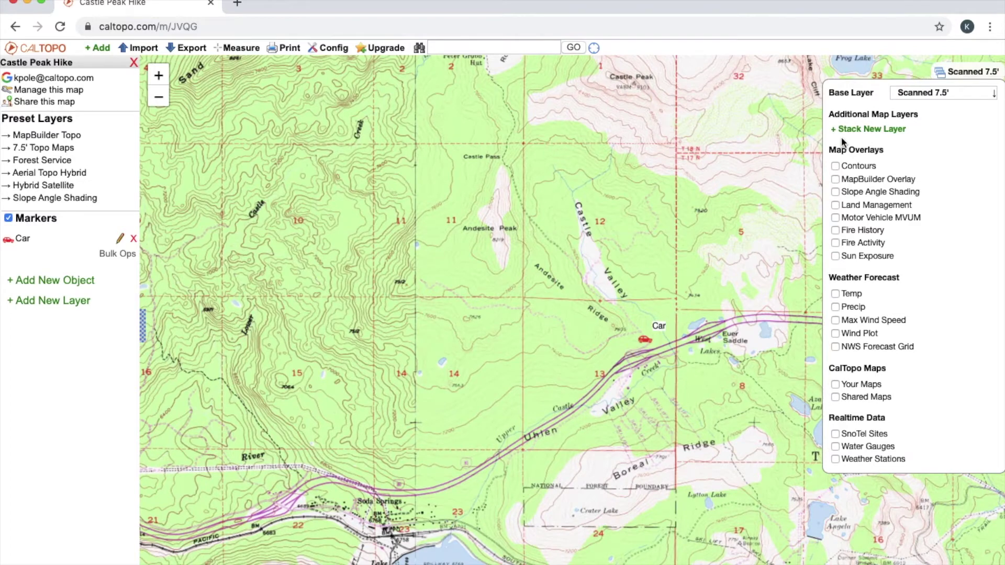
pyautogui.click(836, 166)
pyautogui.click(891, 167)
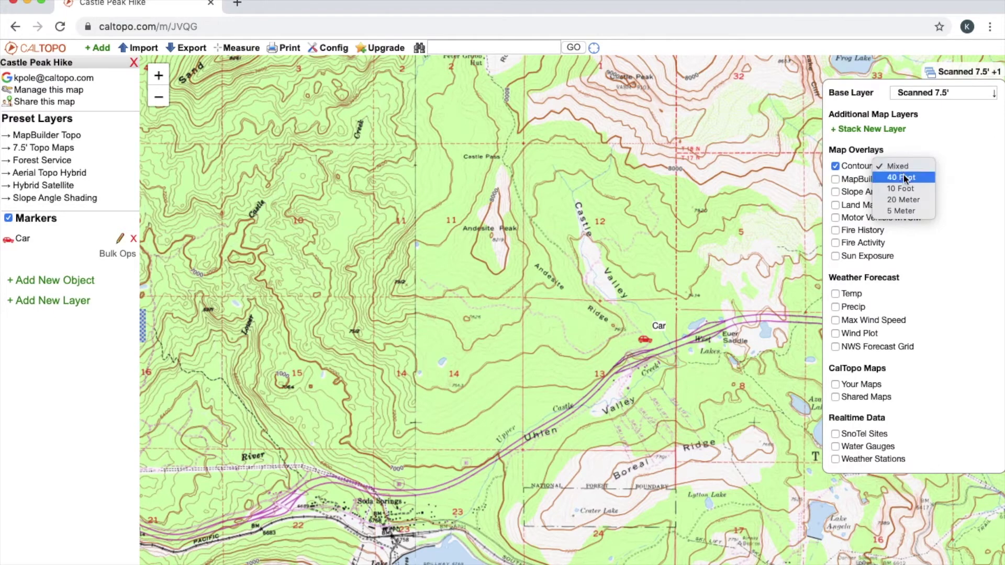
pyautogui.click(835, 167)
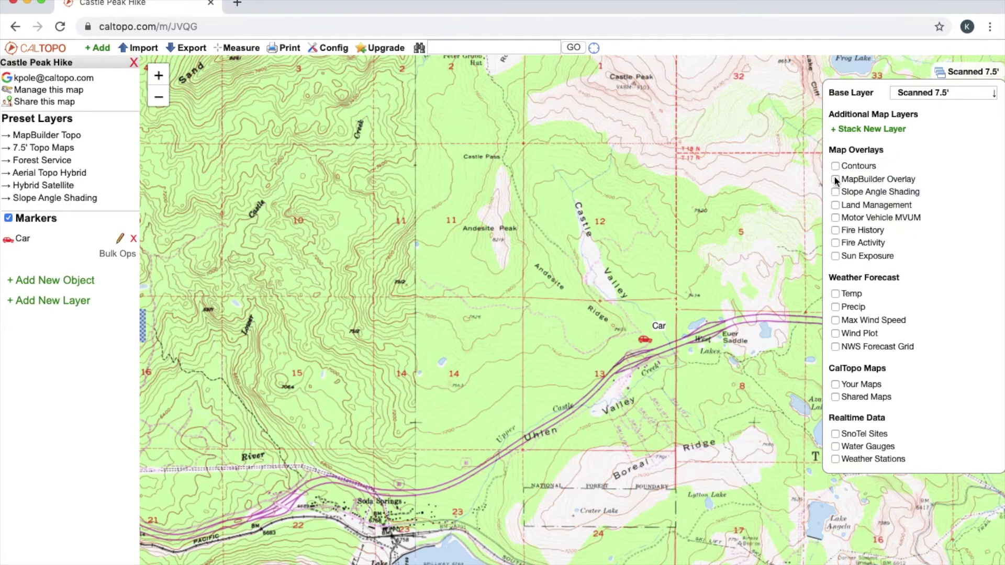
pyautogui.click(835, 179)
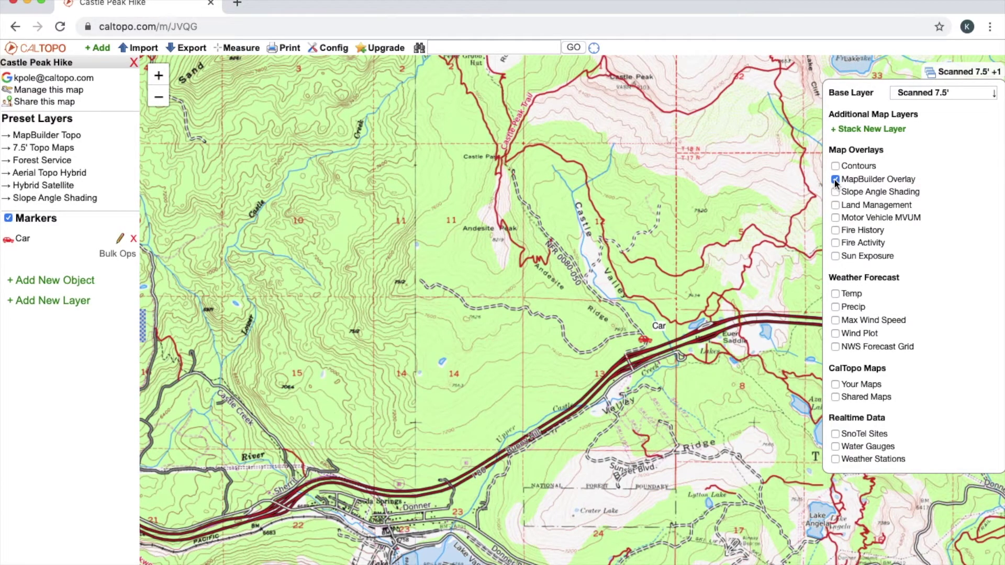
pyautogui.click(835, 179)
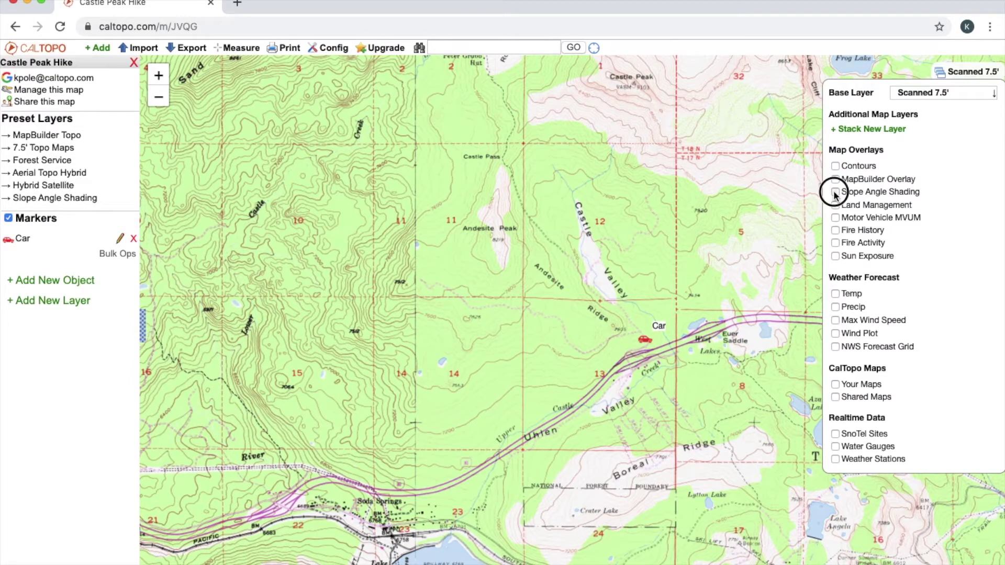
# Show Gradient-style Slope Angle Shading around Castle Peak, then swap it for the Land Management overlay
pyautogui.click(834, 192)
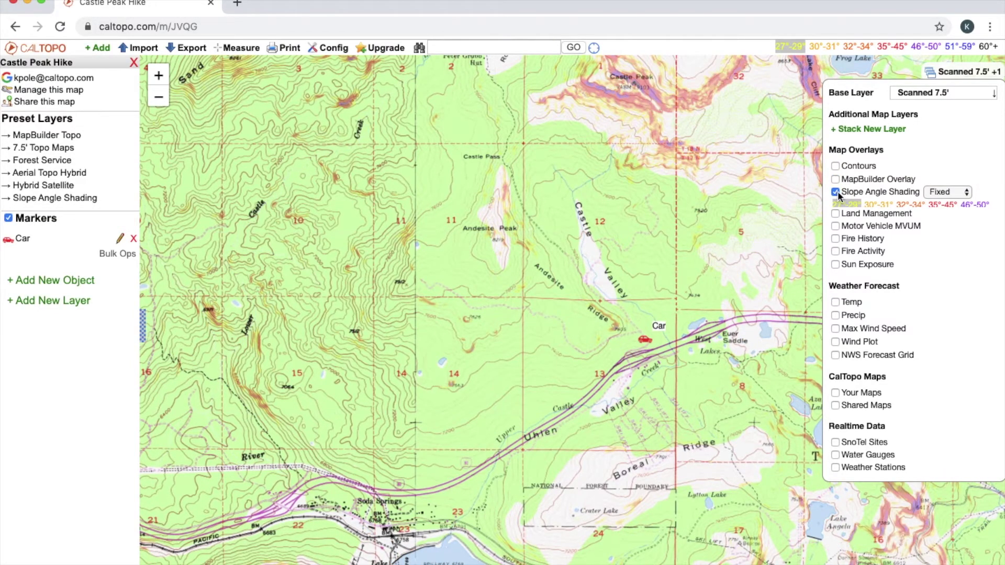
pyautogui.moveTo(730, 173); pyautogui.dragTo(718, 330)
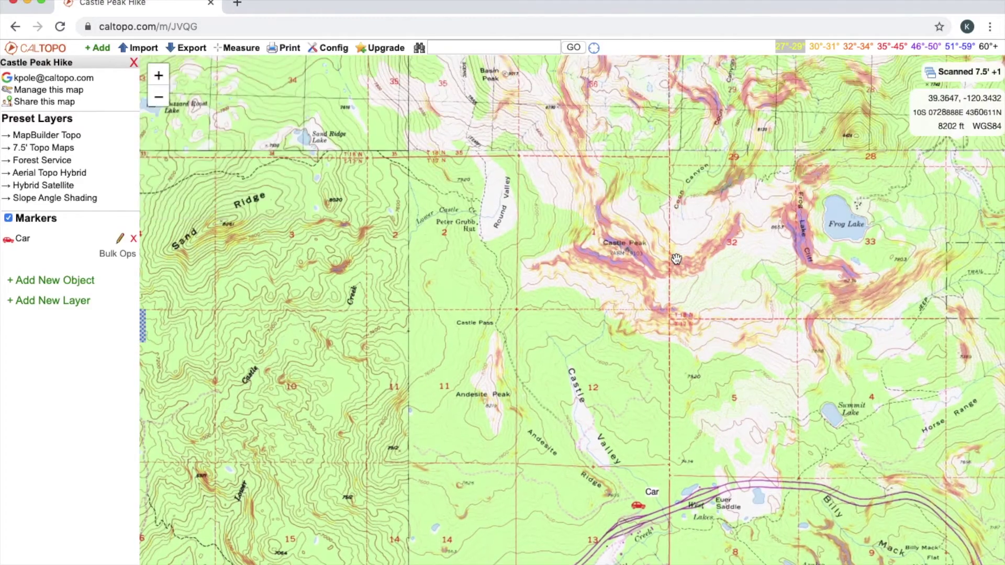
pyautogui.scroll(1, 673, 258)
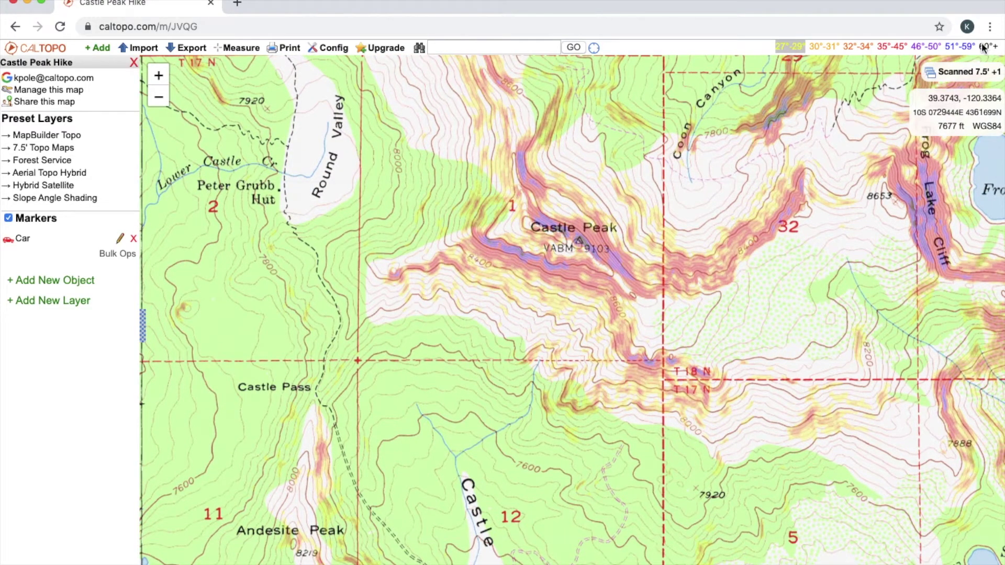
pyautogui.moveTo(964, 74)
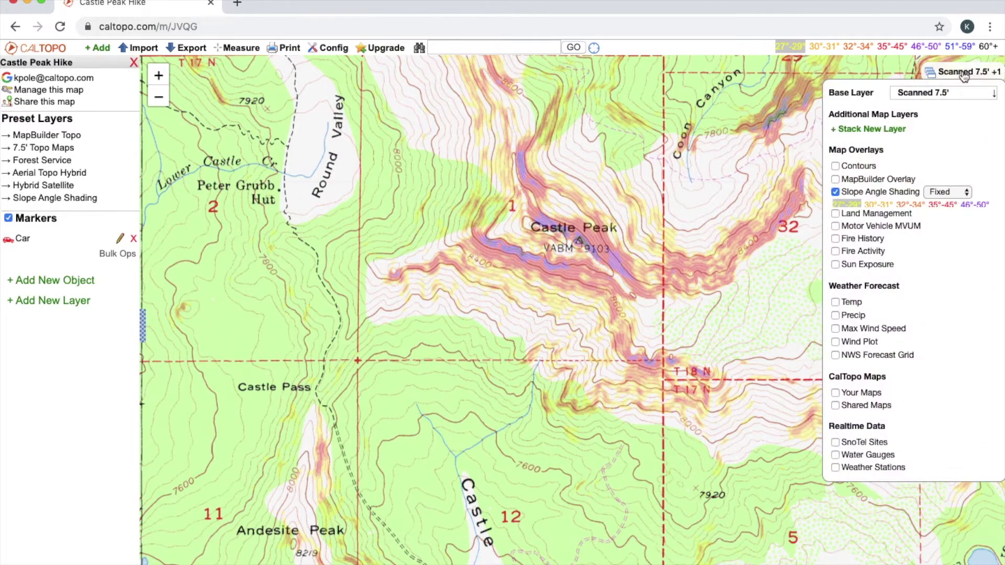
pyautogui.click(937, 190)
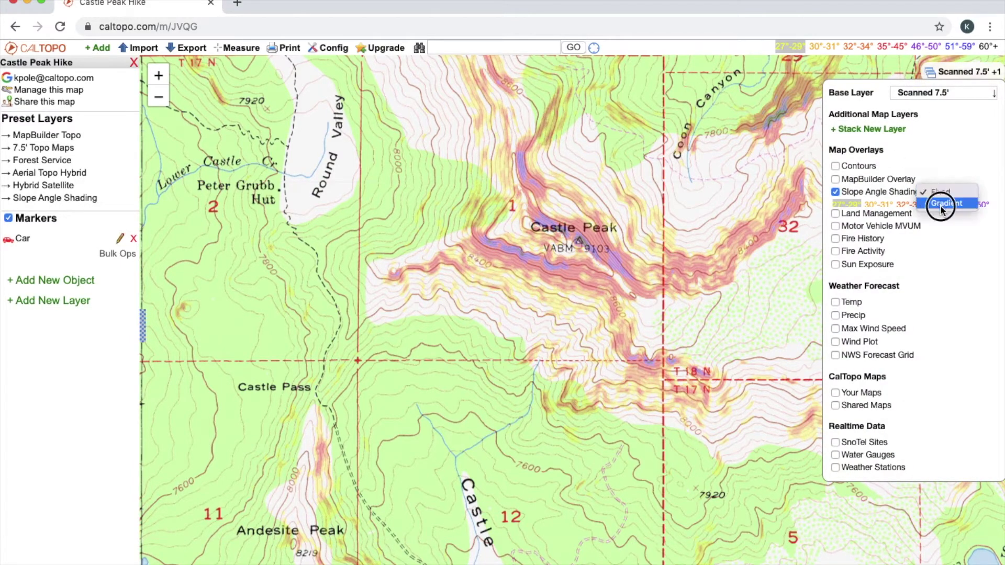
pyautogui.click(926, 203)
pyautogui.click(835, 192)
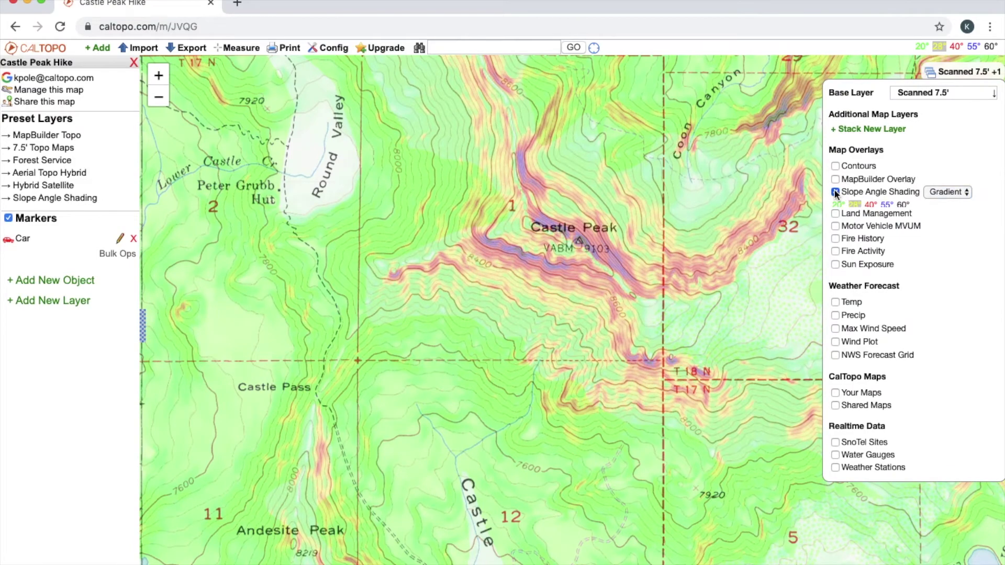
pyautogui.click(835, 204)
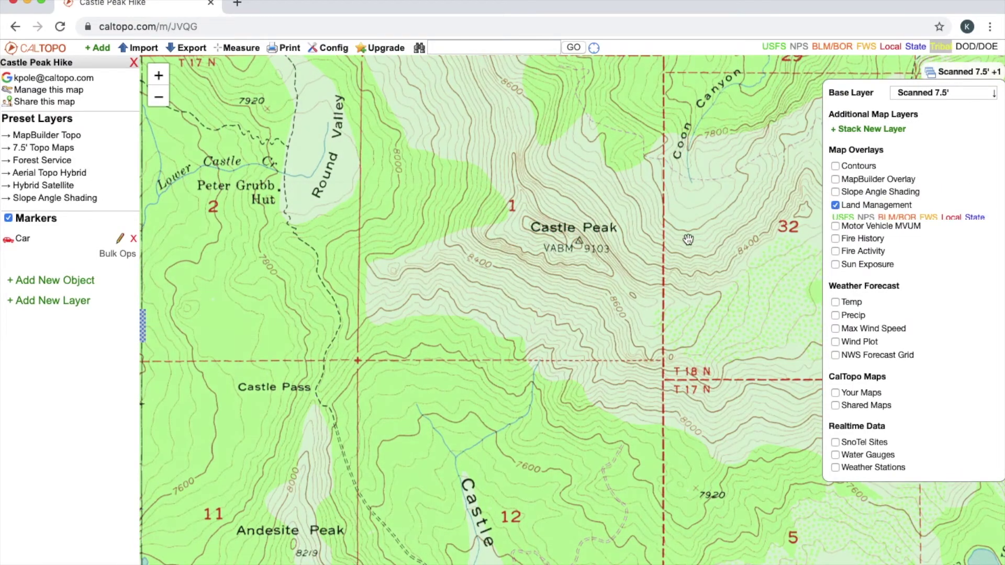
# Replace Land Management with the Motor Vehicle MVUM overlay and check, then close, the MVUM Key legend
pyautogui.scroll(-5, 688, 239)
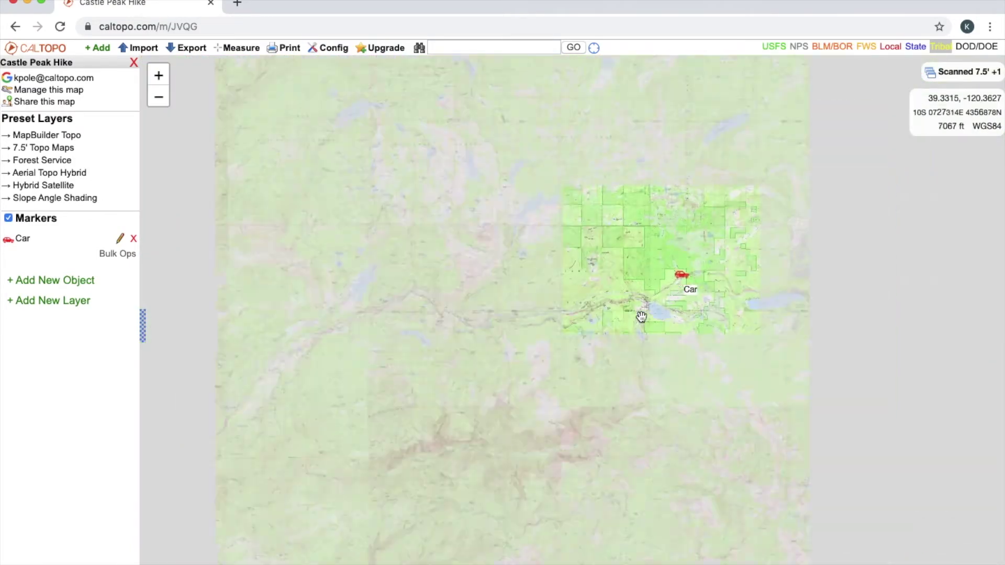
pyautogui.scroll(3, 668, 234)
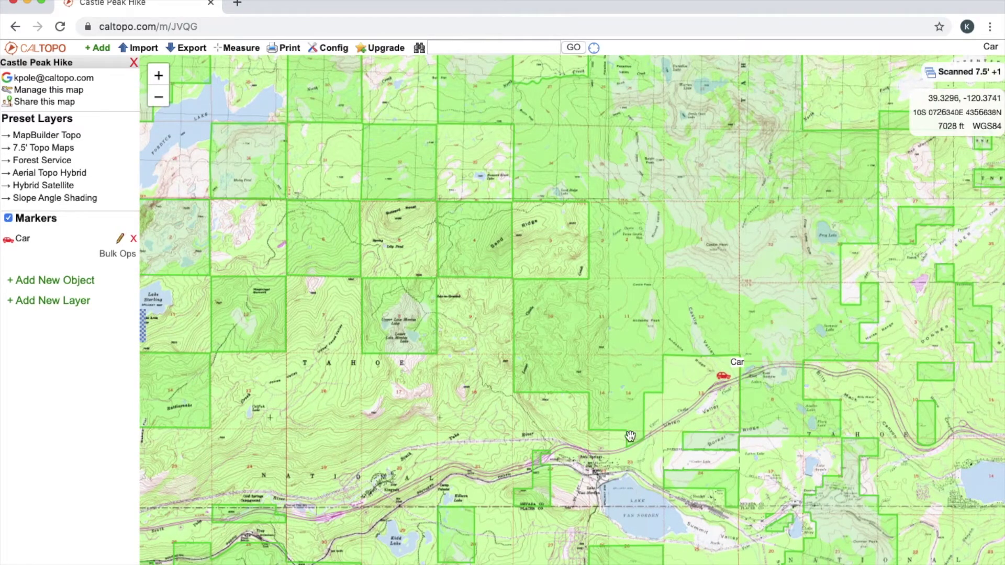
pyautogui.moveTo(931, 79)
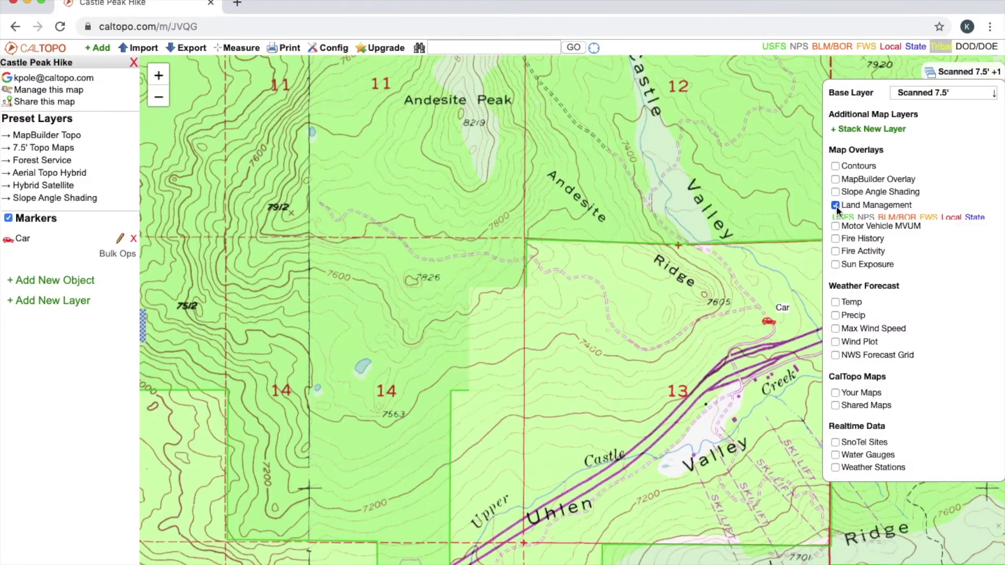
pyautogui.click(836, 206)
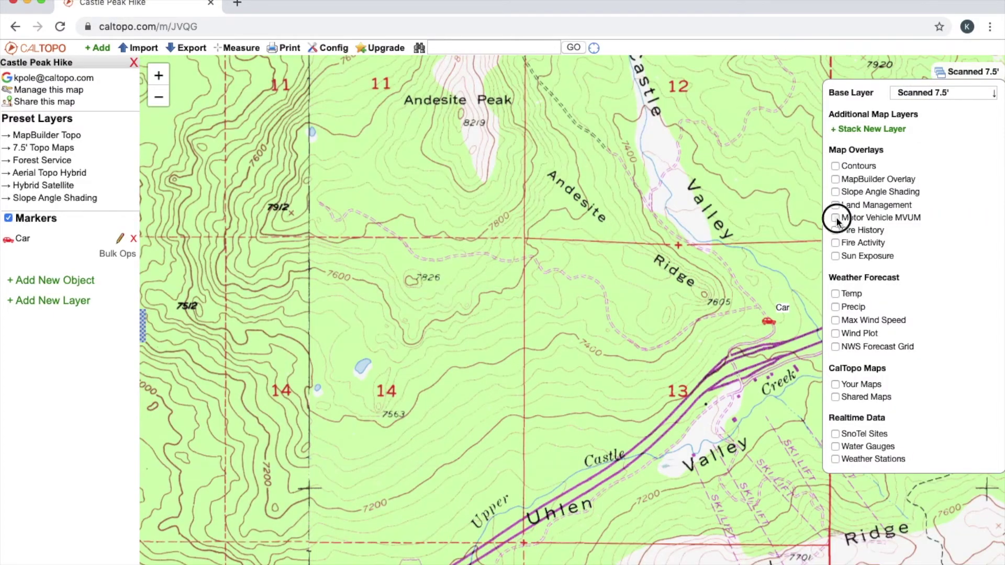
pyautogui.click(835, 219)
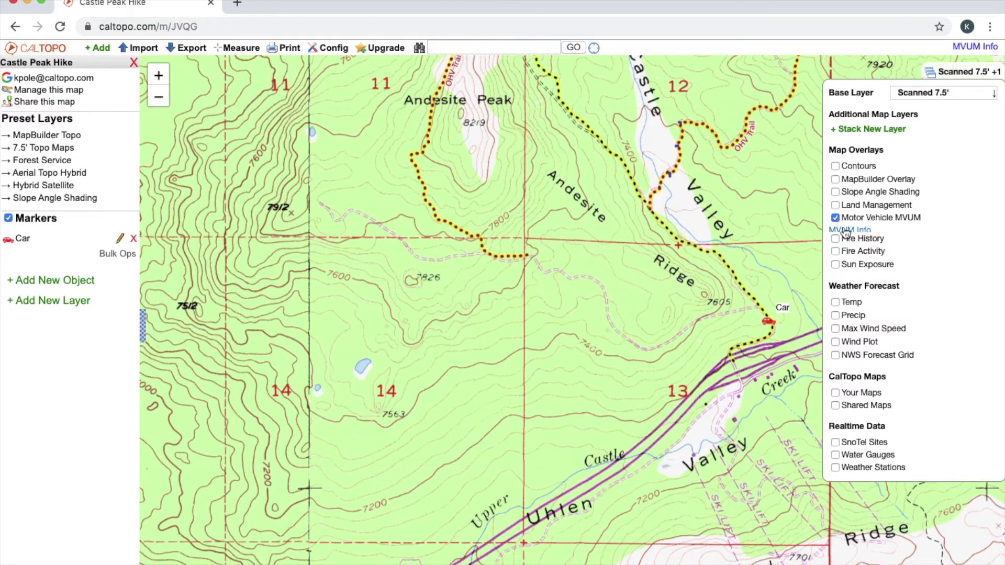
pyautogui.click(846, 230)
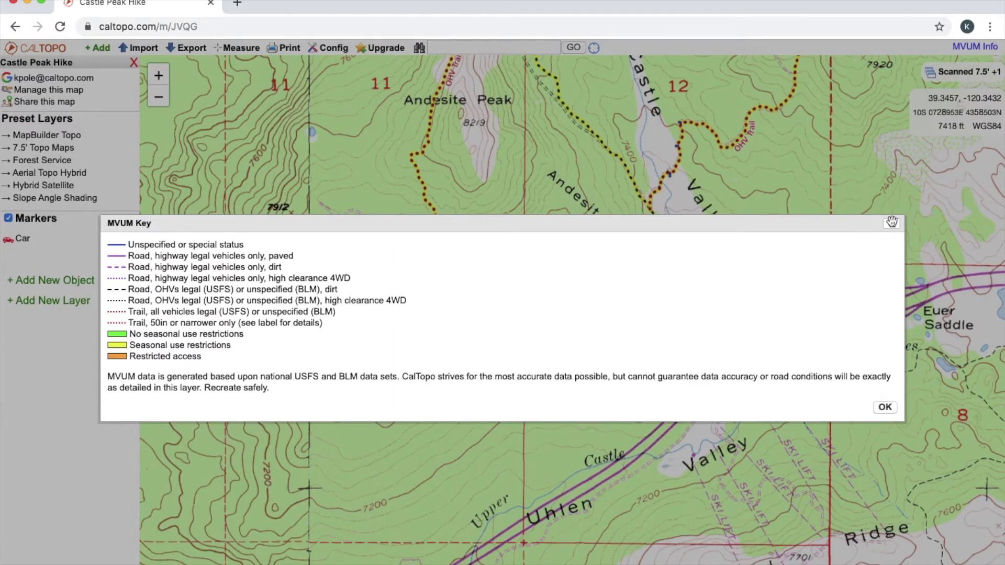
pyautogui.click(891, 222)
# Swap the MVUM overlay for Fire History and pan south to view fire perimeters
pyautogui.moveTo(967, 79)
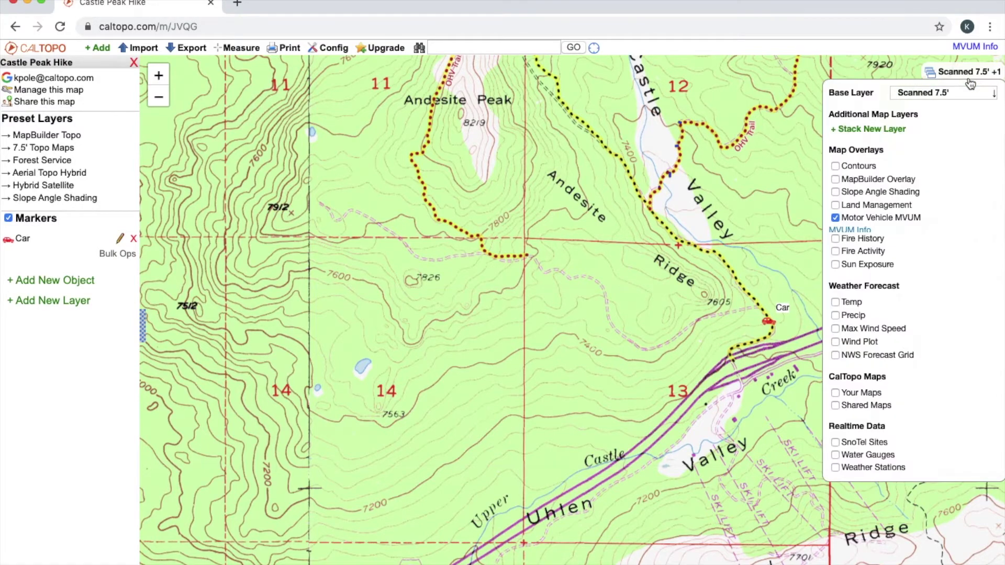
pyautogui.click(835, 217)
pyautogui.click(835, 230)
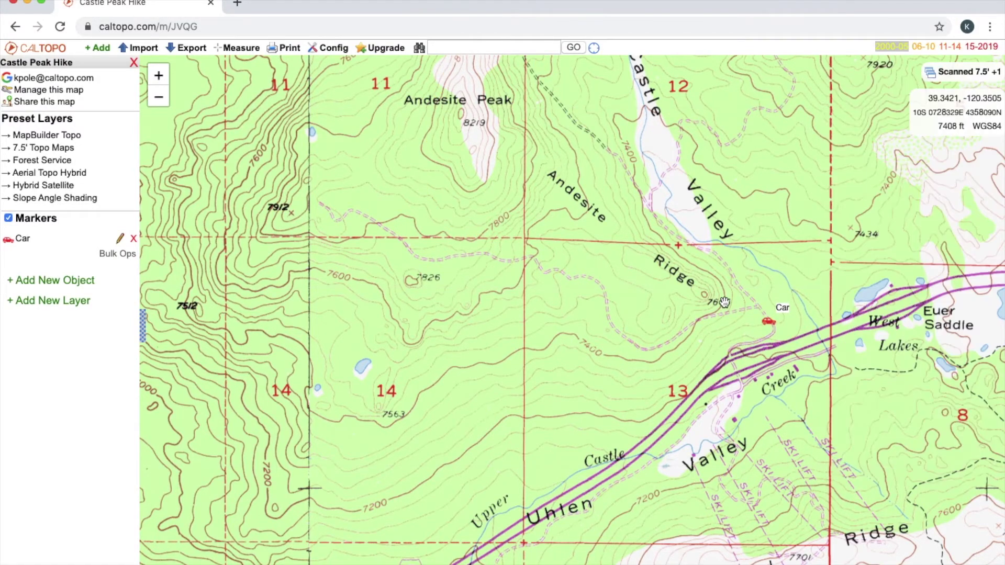
pyautogui.scroll(-3, 724, 303)
pyautogui.scroll(-1, 724, 302)
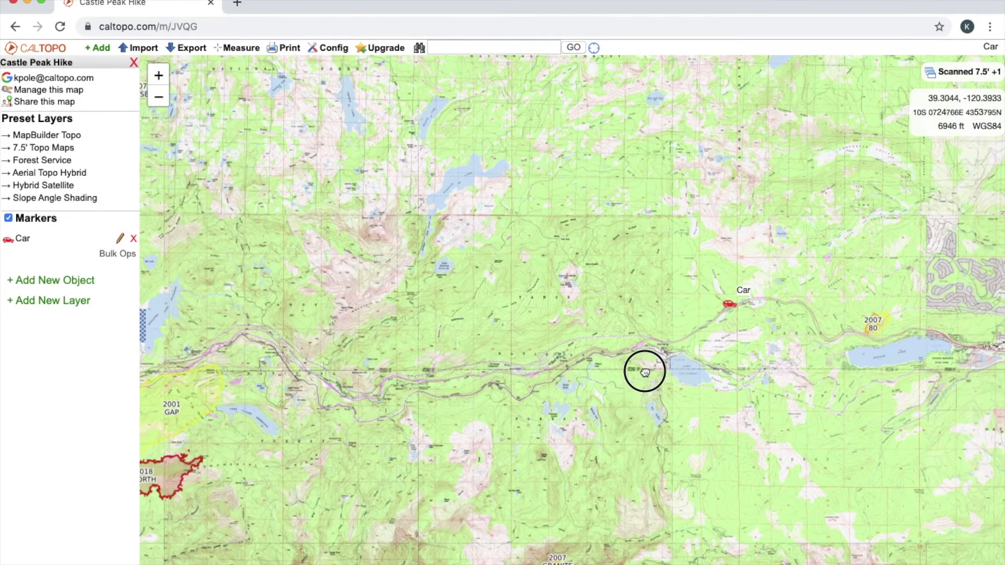
pyautogui.moveTo(644, 366); pyautogui.dragTo(701, 251)
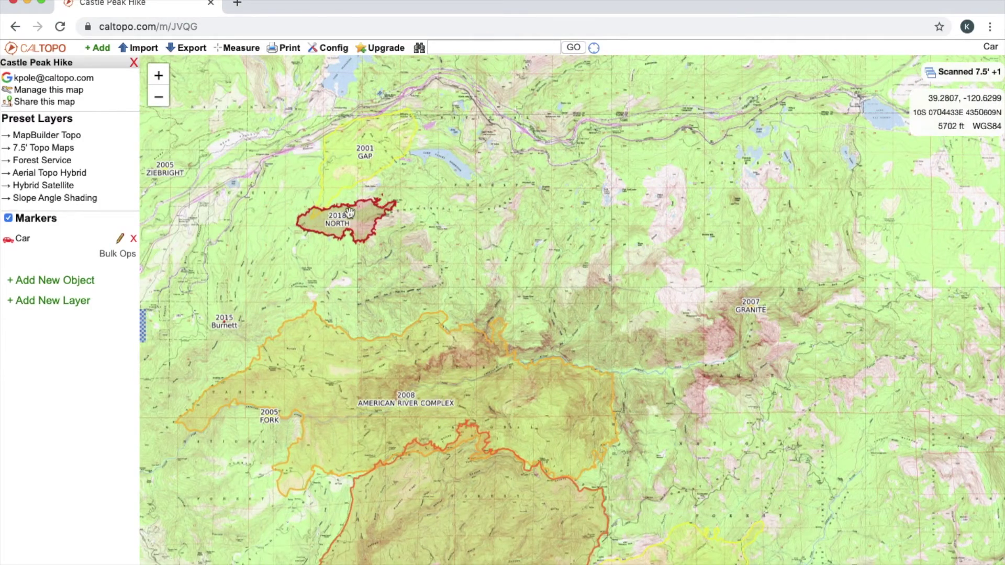
pyautogui.moveTo(762, 163); pyautogui.dragTo(648, 352)
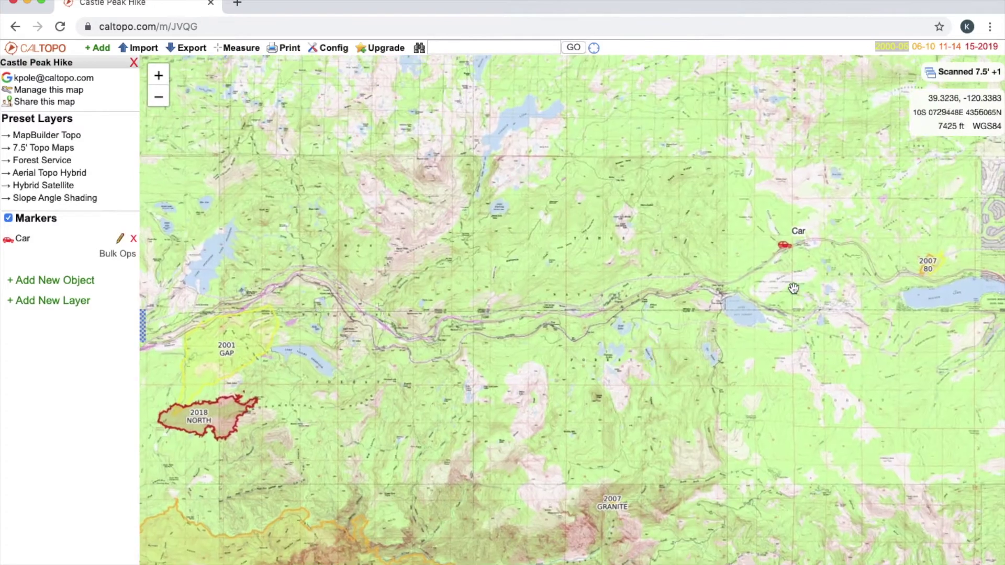
pyautogui.scroll(1, 749, 209)
# Switch to Fire Activity from All Satellites, check its fire-age legend, then turn it off
pyautogui.moveTo(945, 76)
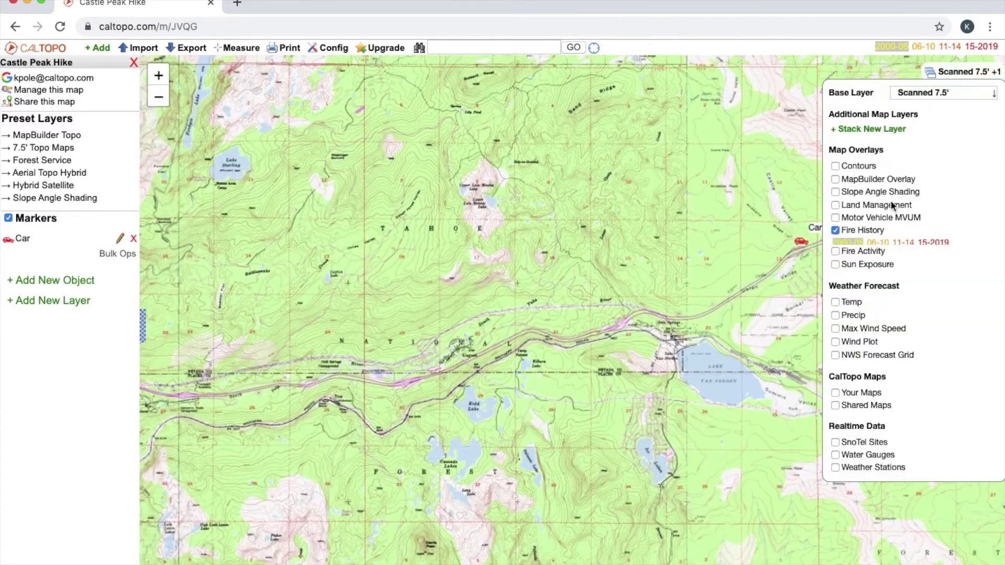
pyautogui.click(835, 231)
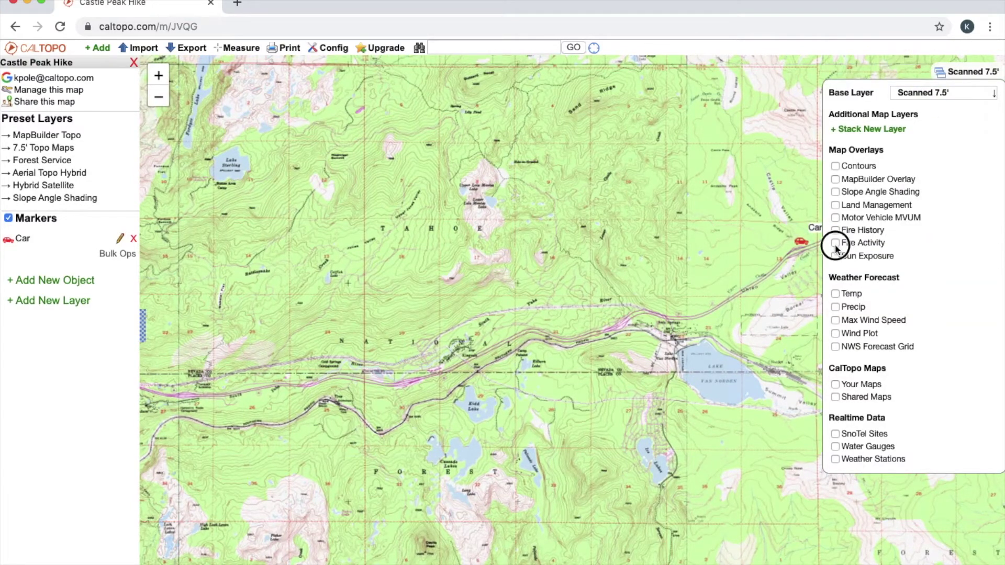
pyautogui.click(835, 243)
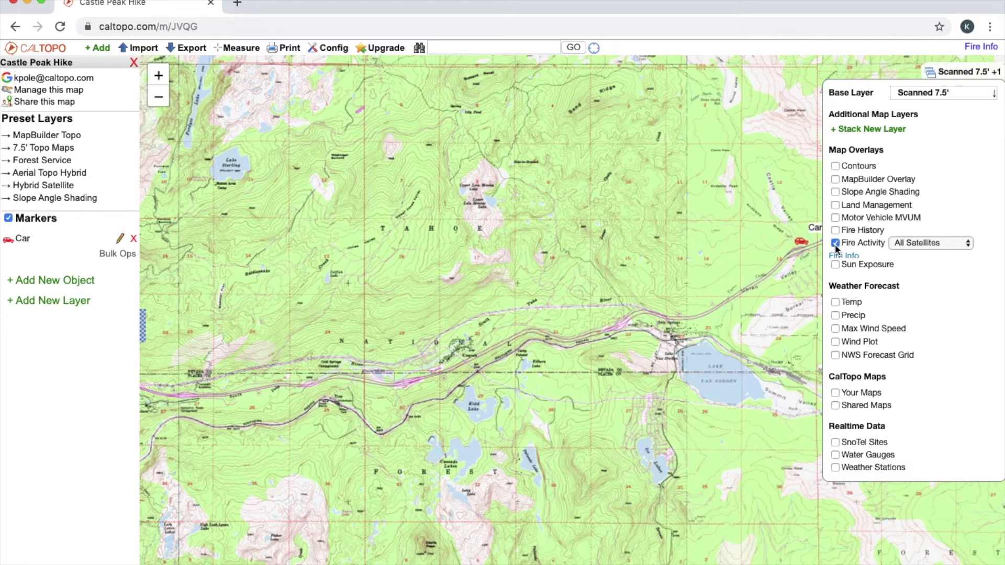
pyautogui.click(921, 244)
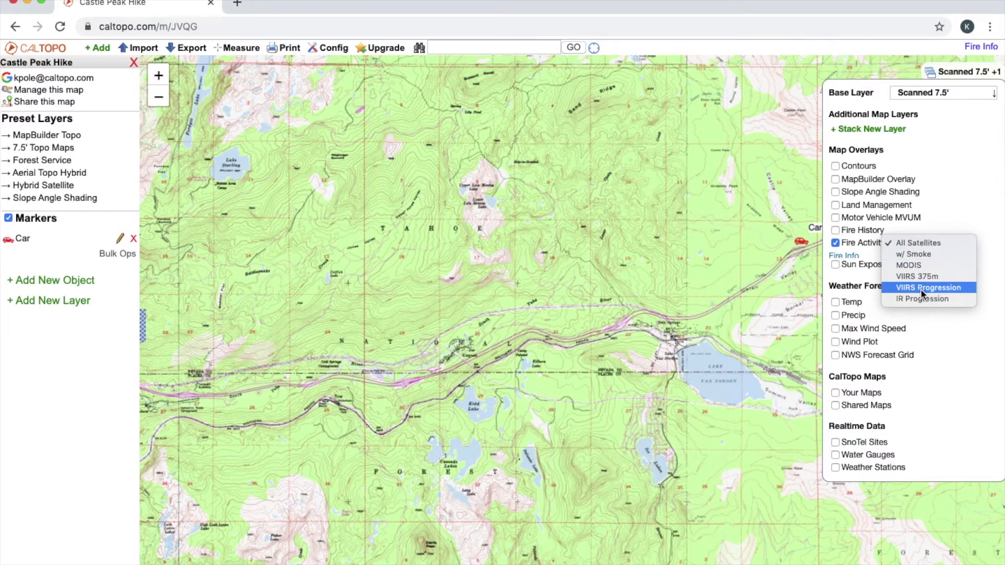
pyautogui.click(861, 255)
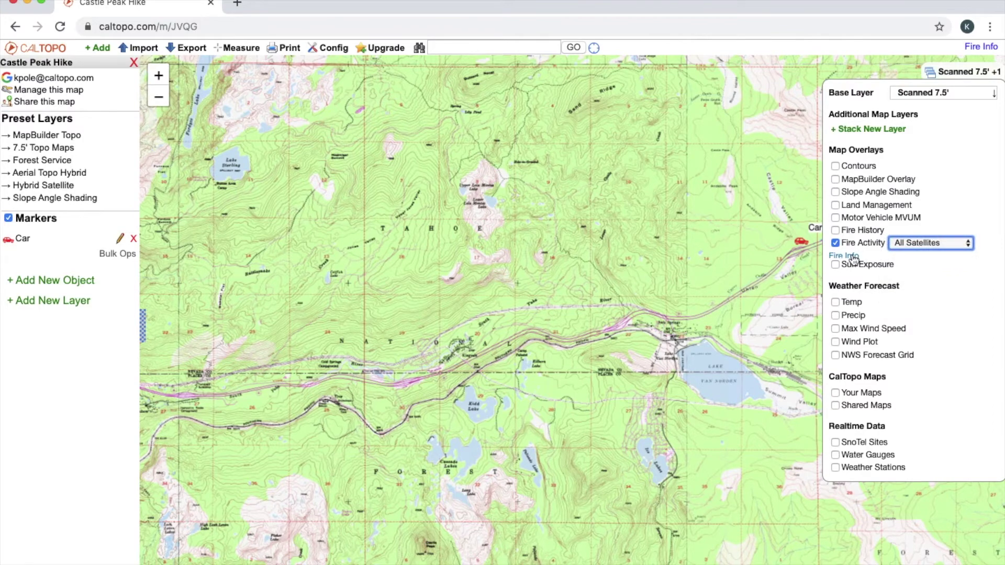
pyautogui.click(852, 257)
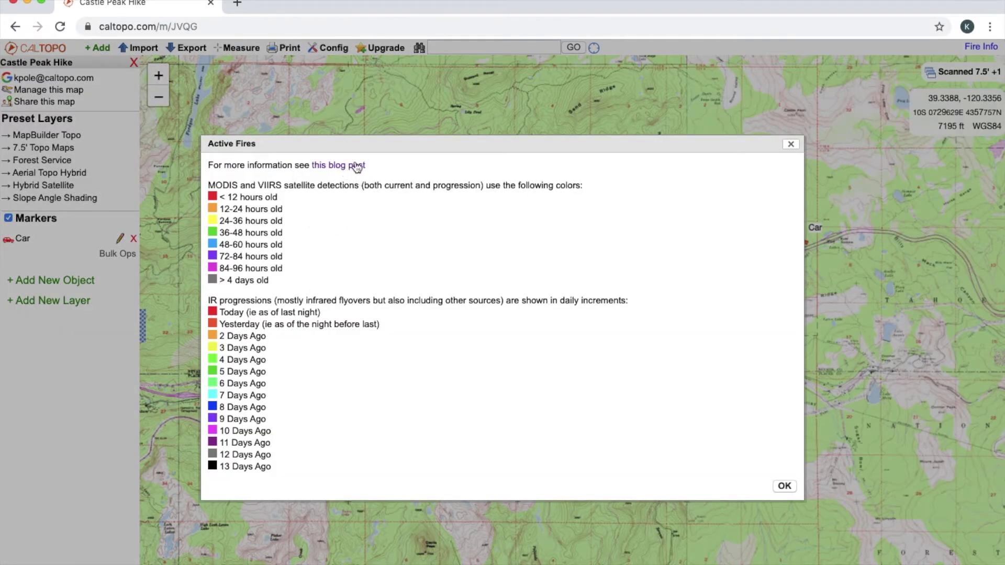
pyautogui.click(790, 144)
pyautogui.moveTo(960, 72)
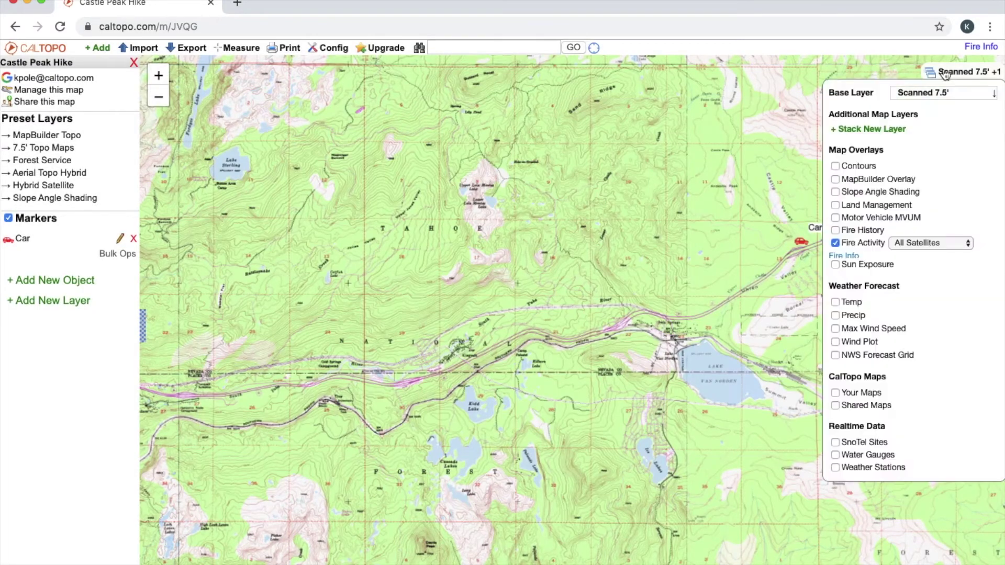
pyautogui.click(835, 243)
# Show Sun Exposure for February at 10:30 AM near the car, then switch it off
pyautogui.click(835, 256)
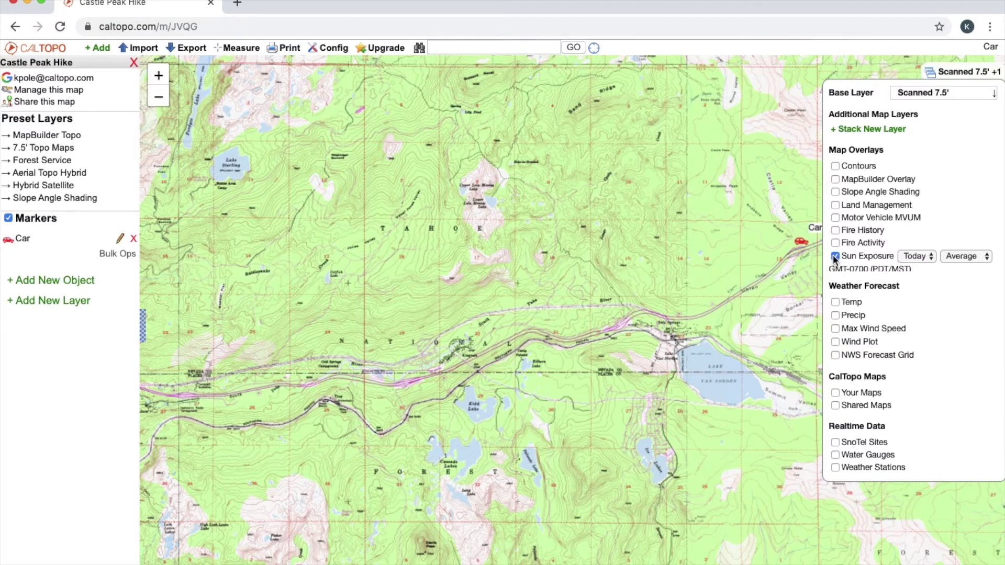
pyautogui.click(925, 257)
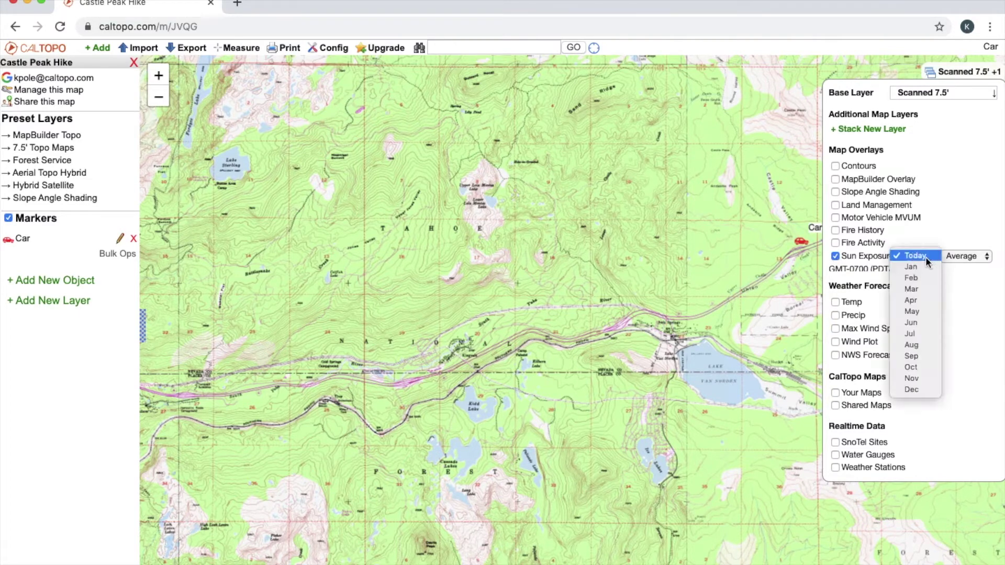
pyautogui.click(911, 278)
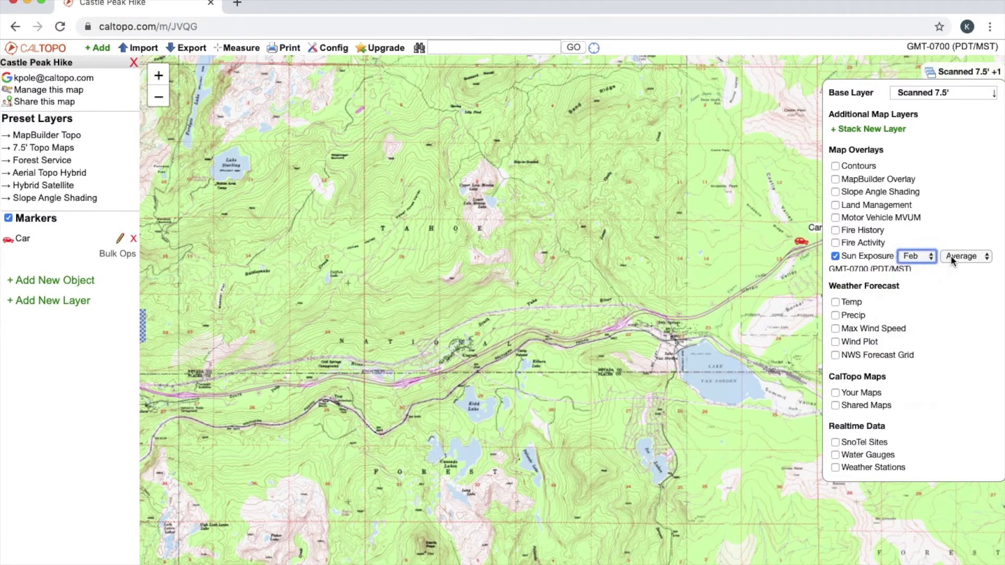
pyautogui.click(951, 257)
pyautogui.click(964, 412)
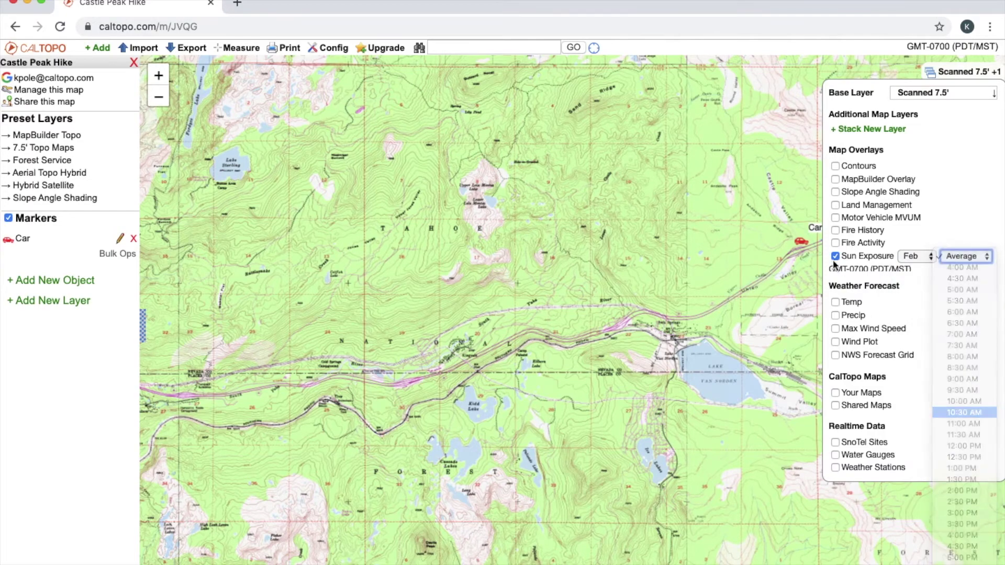
pyautogui.scroll(3, 804, 248)
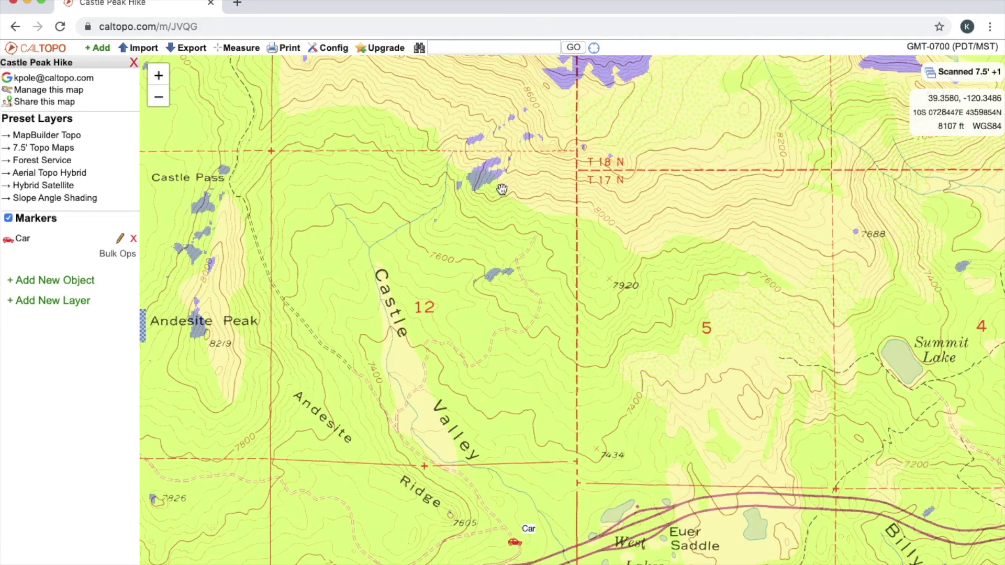
pyautogui.moveTo(945, 78)
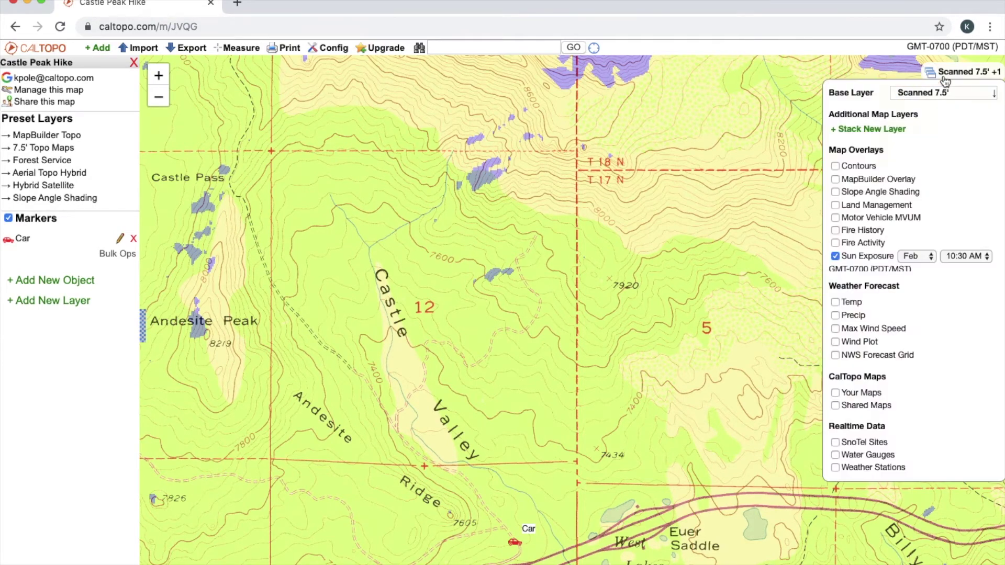
pyautogui.click(835, 256)
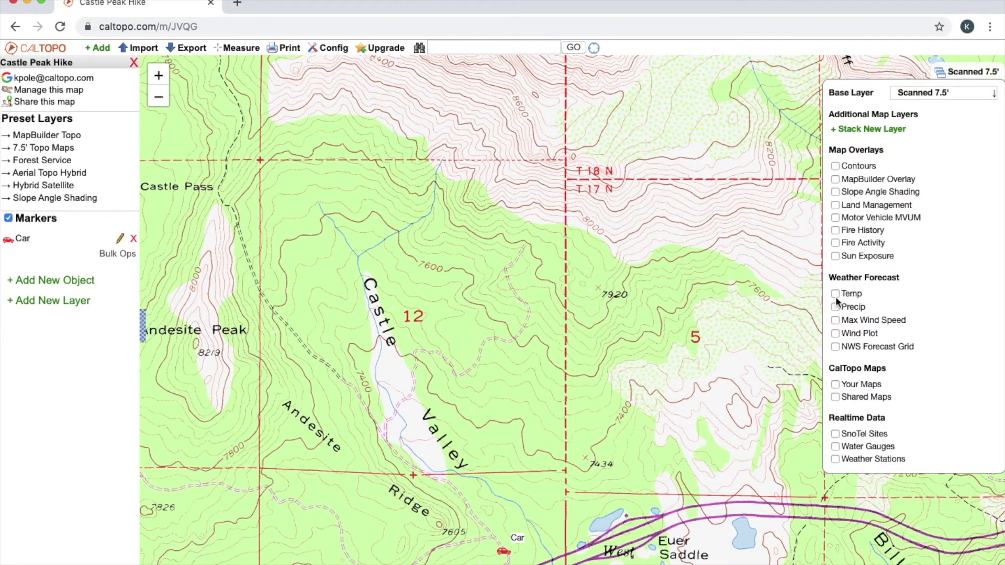
# Preview the temperature forecast at 24hr Low with default bounds, then hide it
pyautogui.click(835, 293)
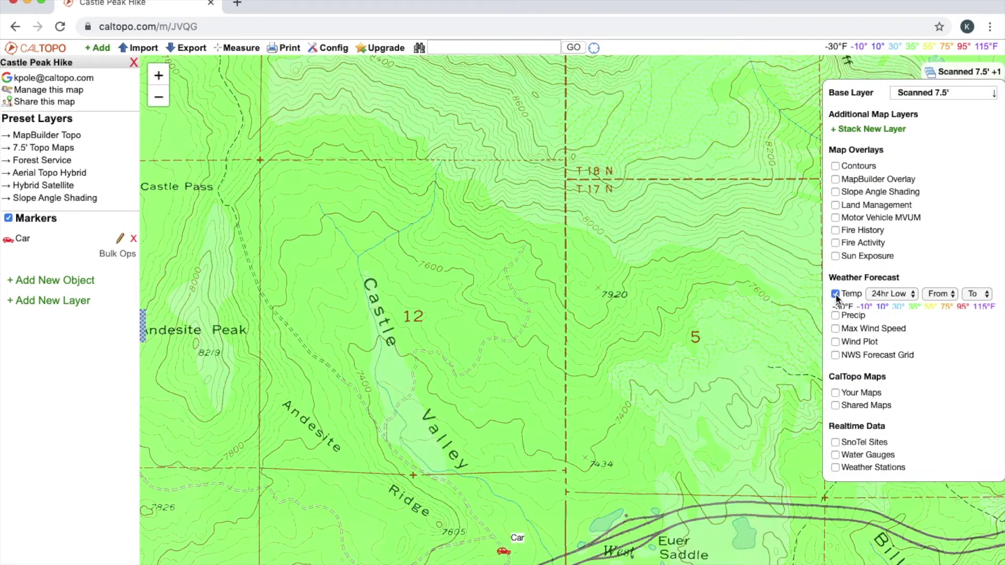
pyautogui.click(886, 294)
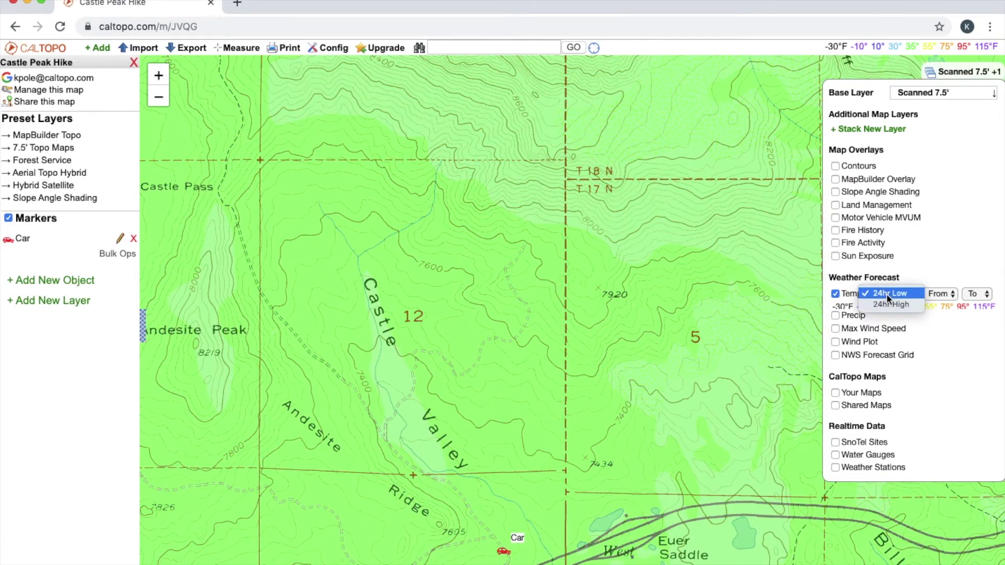
pyautogui.click(892, 293)
pyautogui.click(941, 294)
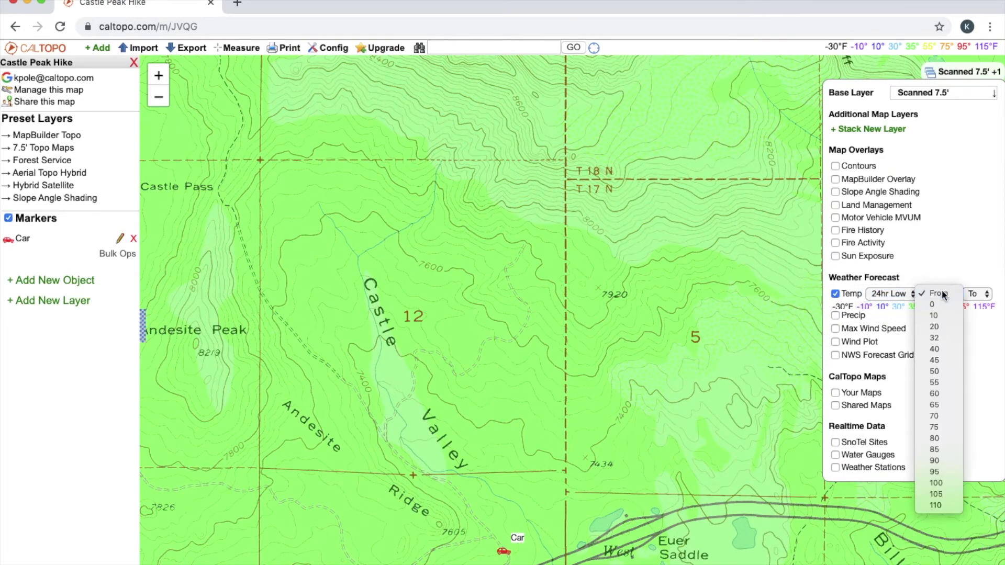
pyautogui.click(941, 291)
pyautogui.click(968, 293)
pyautogui.click(944, 293)
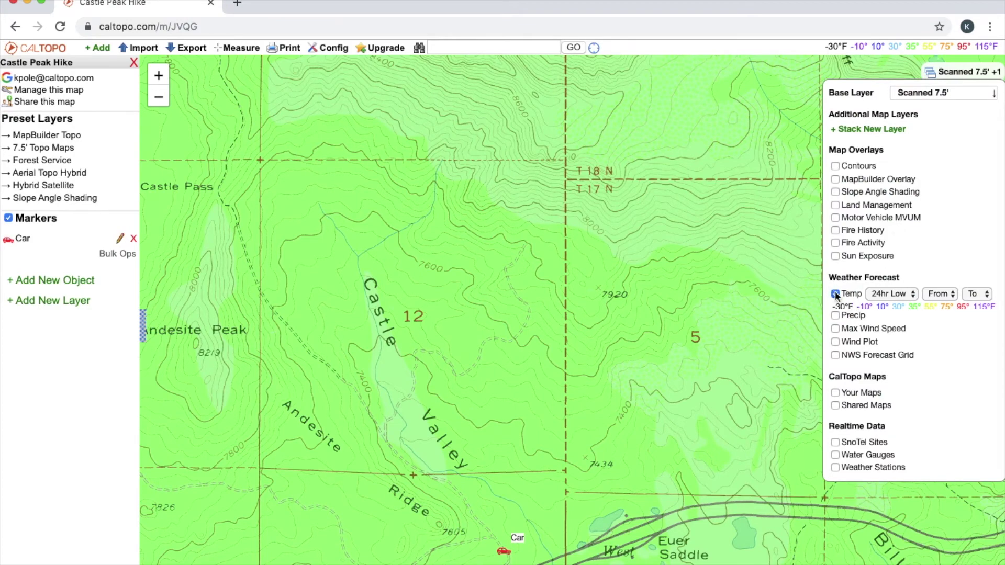
pyautogui.click(835, 294)
# Preview the 24hr Precip forecast with default bounds, then hide it
pyautogui.click(835, 307)
pyautogui.click(901, 308)
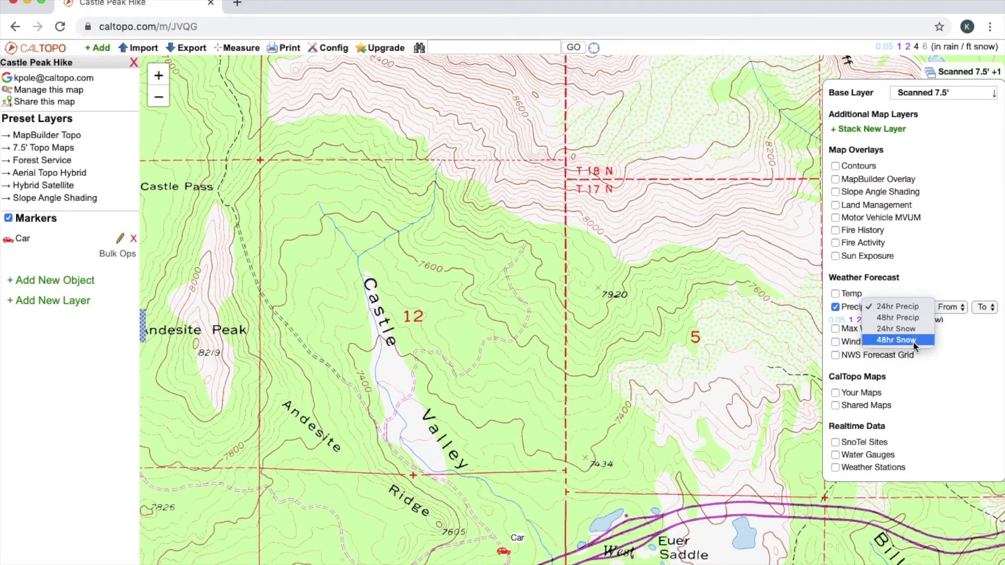
pyautogui.click(942, 294)
pyautogui.click(947, 307)
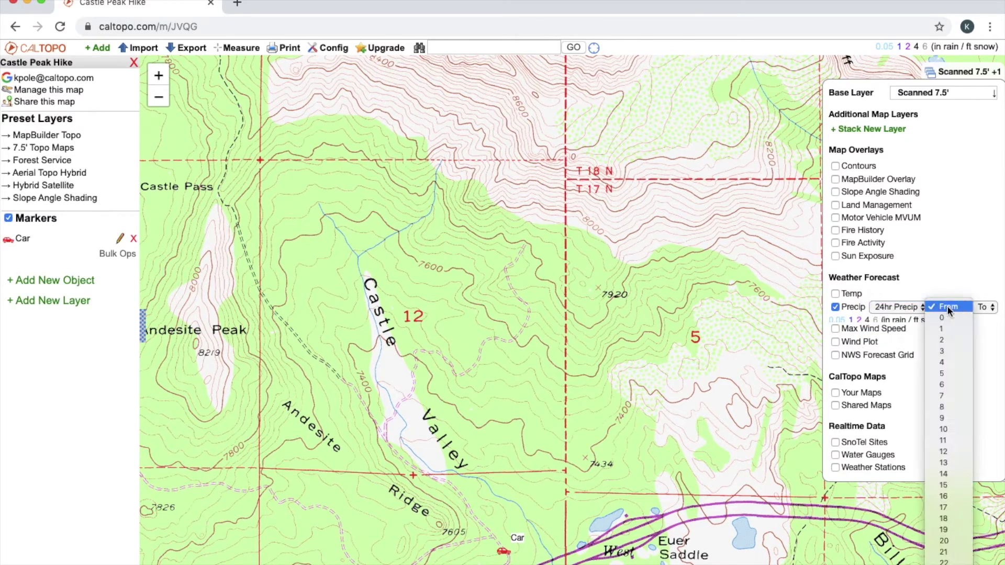
pyautogui.click(952, 304)
pyautogui.click(984, 307)
pyautogui.click(954, 292)
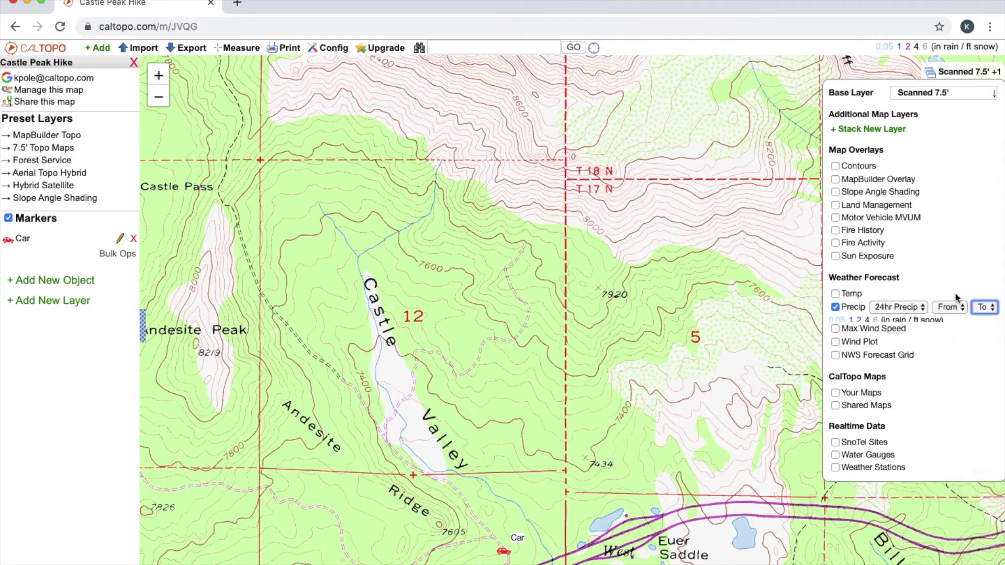
pyautogui.click(835, 307)
# Turn on the Max Wind Speed forecast at 12hr Speed
pyautogui.click(835, 320)
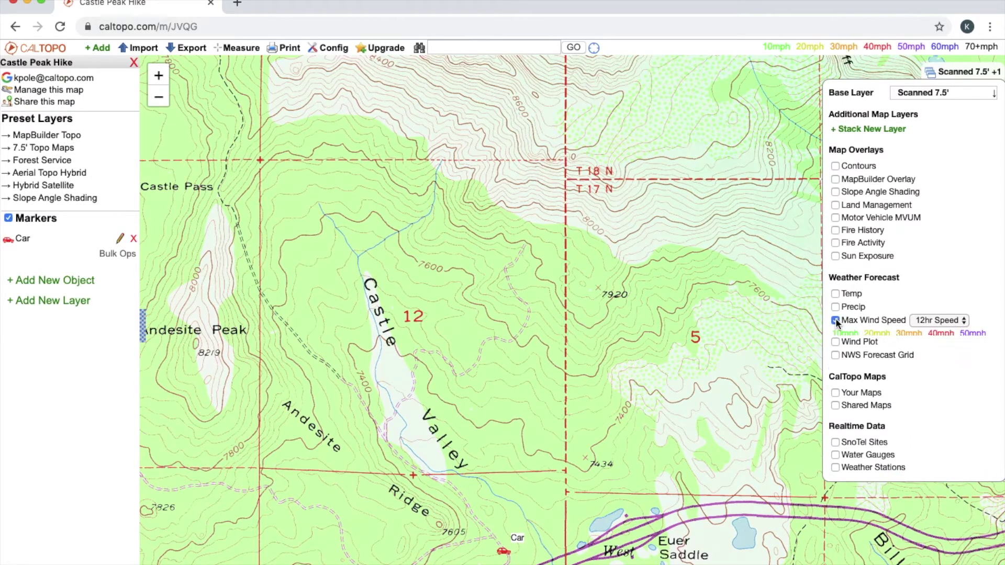
pyautogui.click(936, 319)
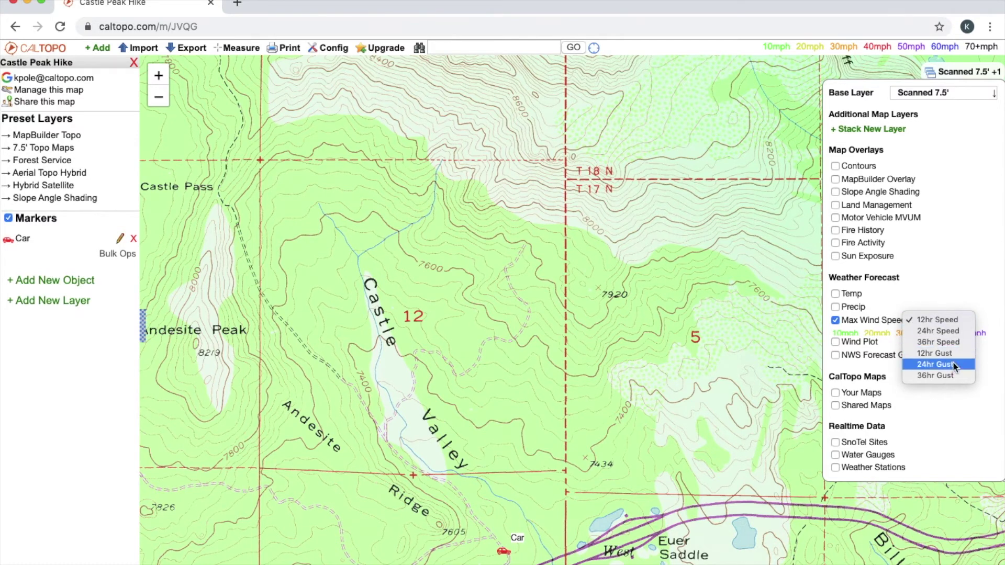
pyautogui.click(979, 359)
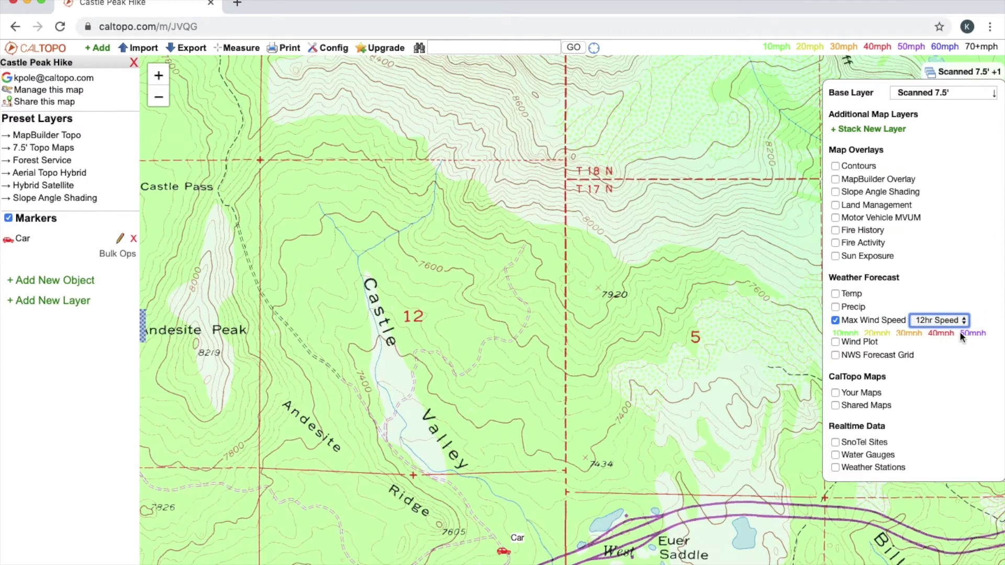
# Turn off Max Wind Speed and preview the Wind Plot showing speed, then hide it
pyautogui.click(836, 320)
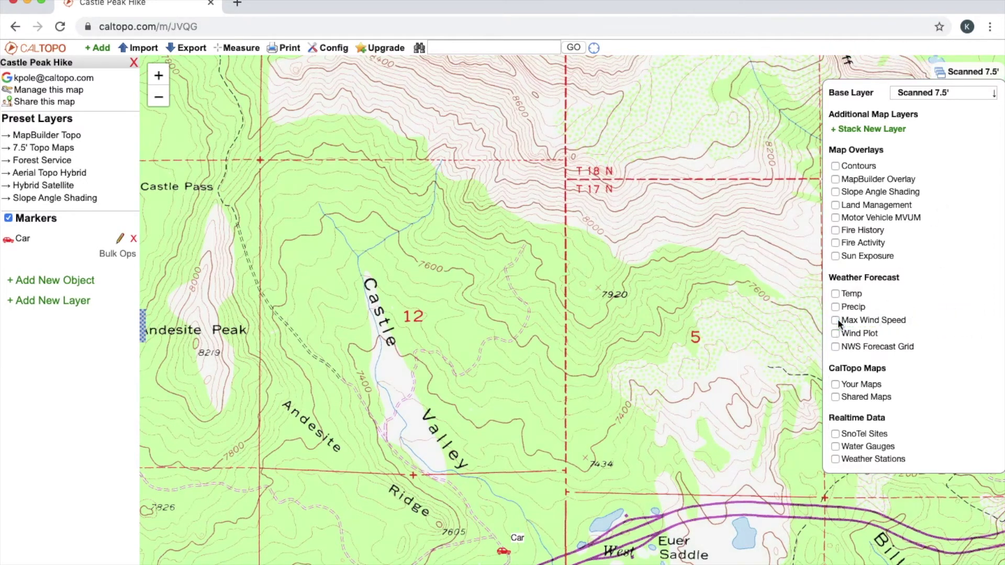
pyautogui.click(835, 320)
pyautogui.click(836, 320)
pyautogui.click(835, 333)
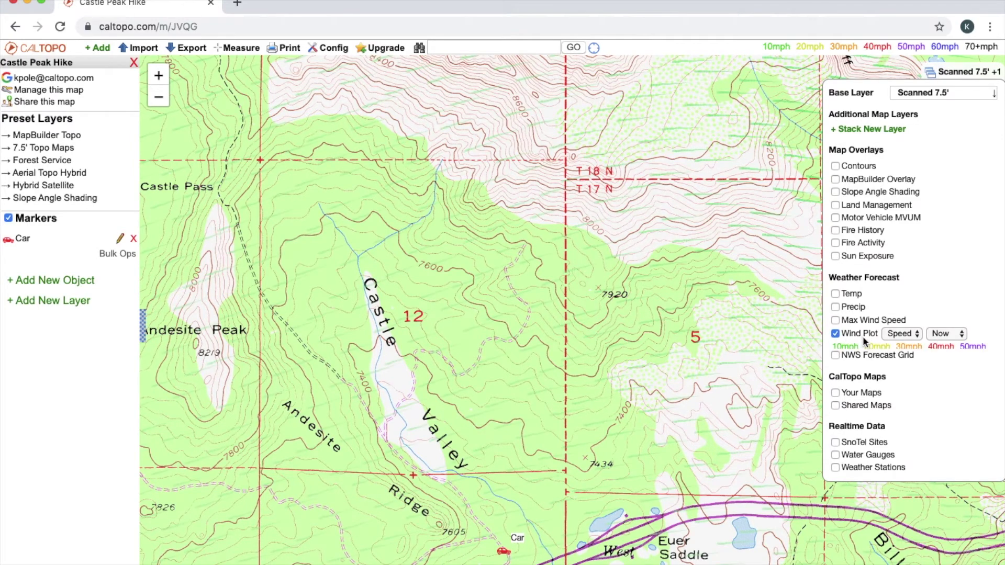
pyautogui.click(901, 337)
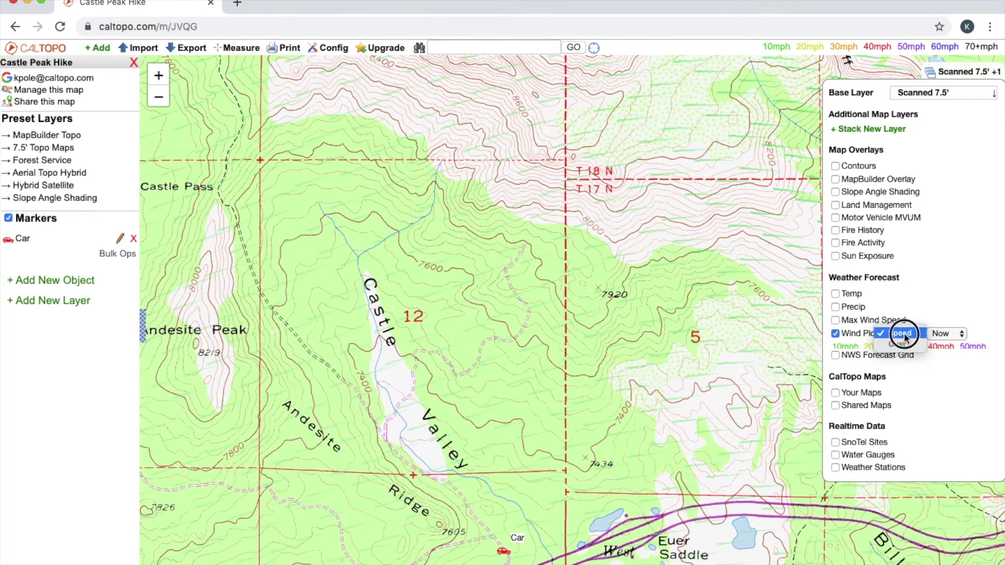
pyautogui.click(903, 333)
pyautogui.click(944, 335)
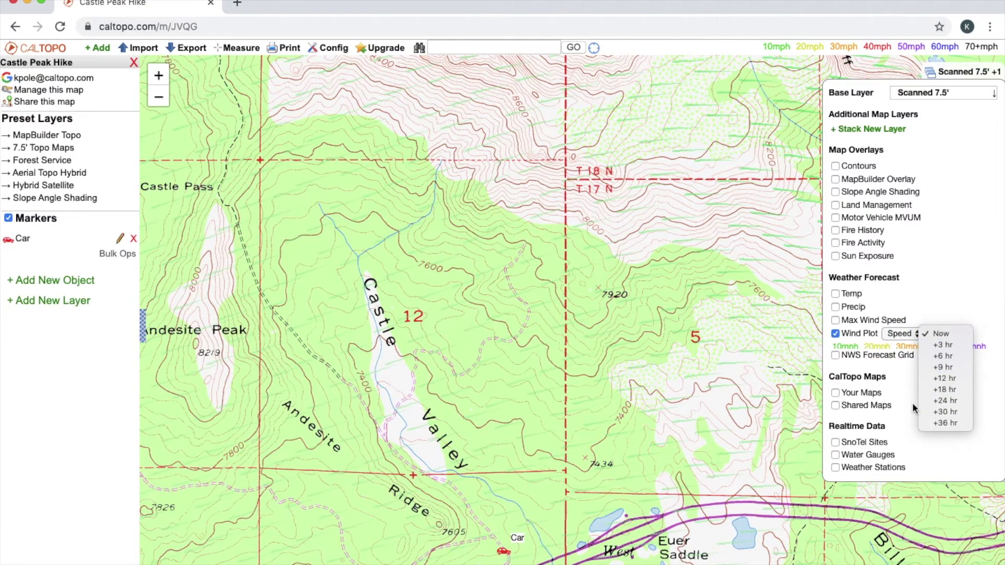
pyautogui.click(902, 378)
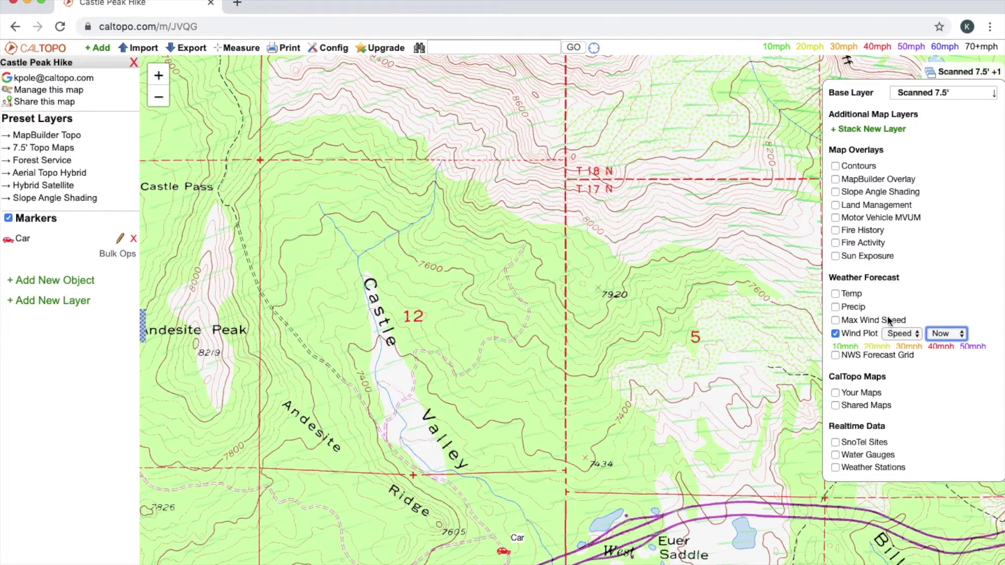
pyautogui.click(835, 333)
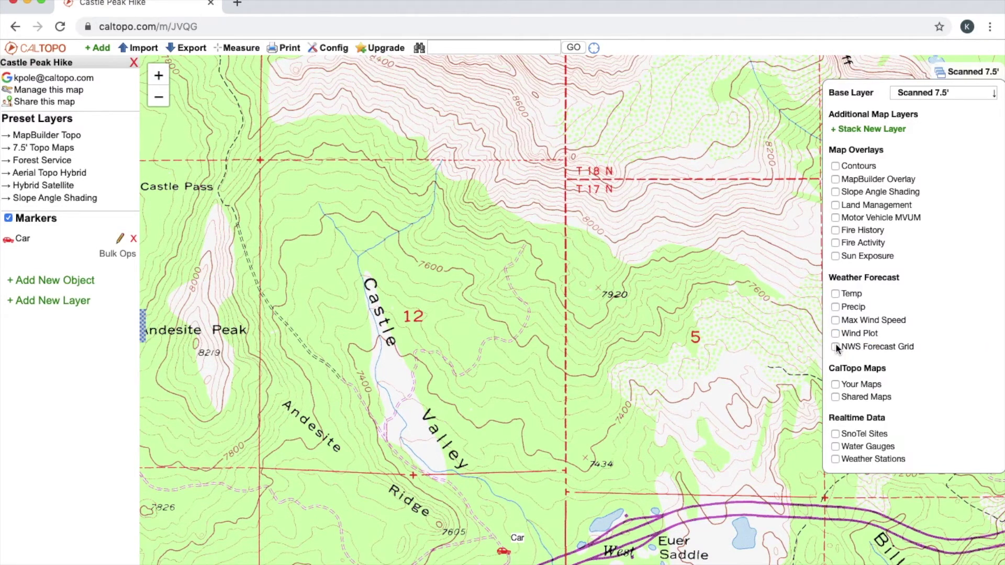
# Preview the NWS Forecast Grid and its variable list, then turn it off
pyautogui.click(835, 347)
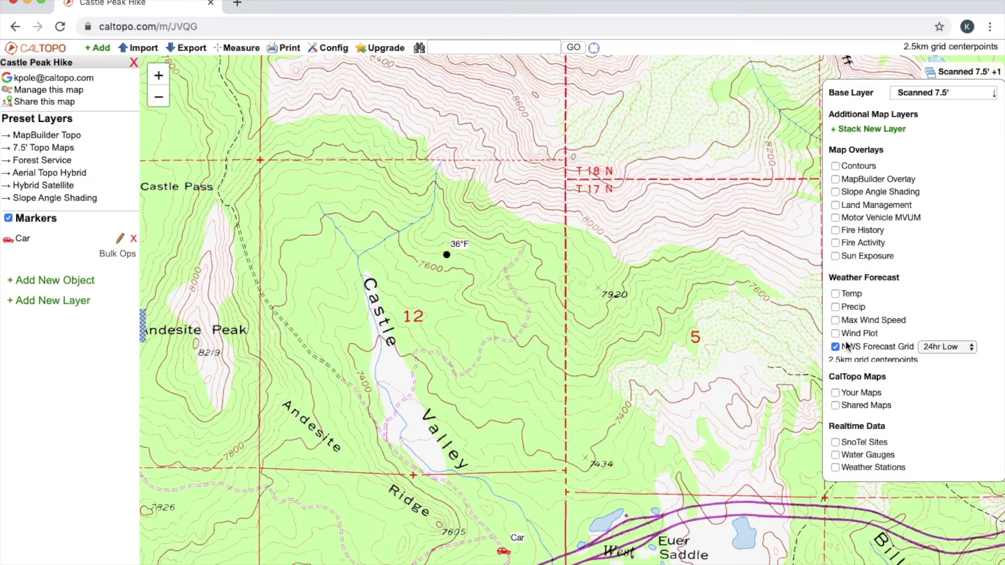
pyautogui.click(955, 348)
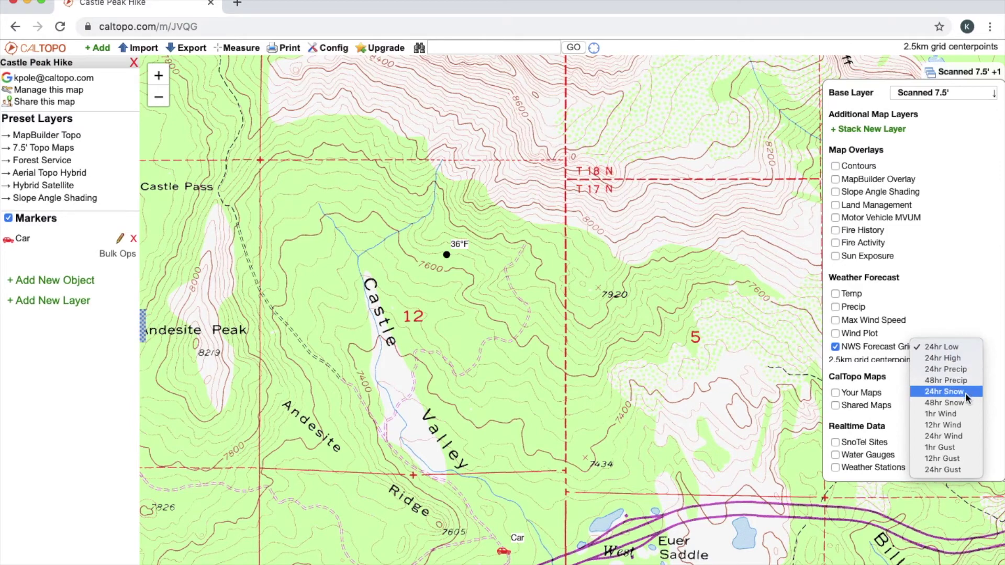
pyautogui.click(957, 320)
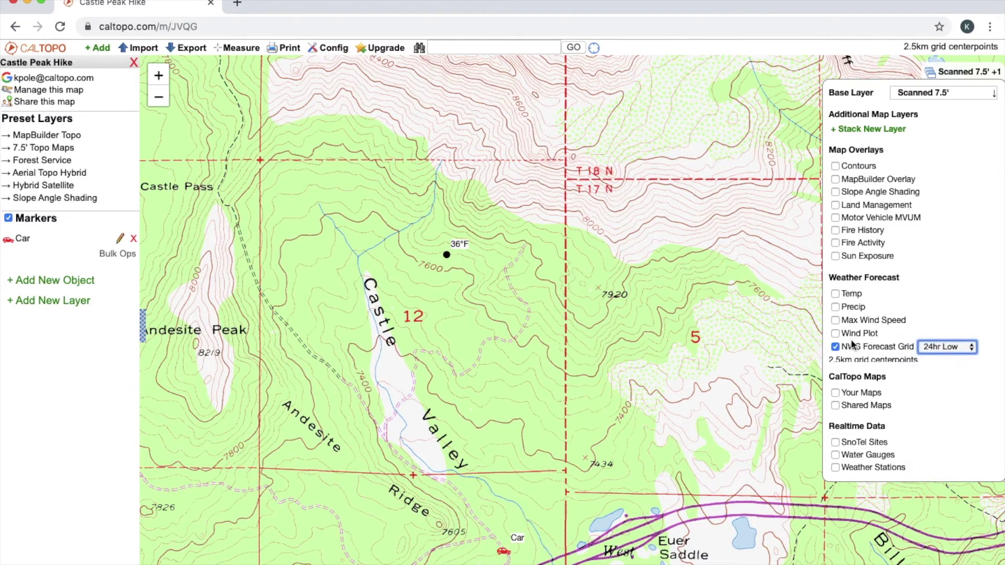
pyautogui.click(835, 347)
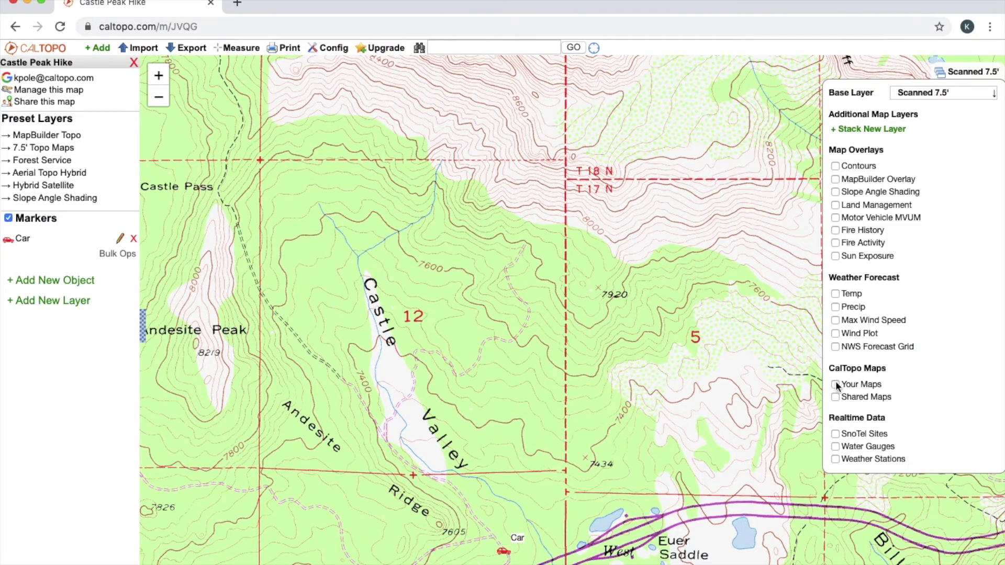
# Toggle the Your Maps and Shared Maps overlays on and off
pyautogui.click(835, 384)
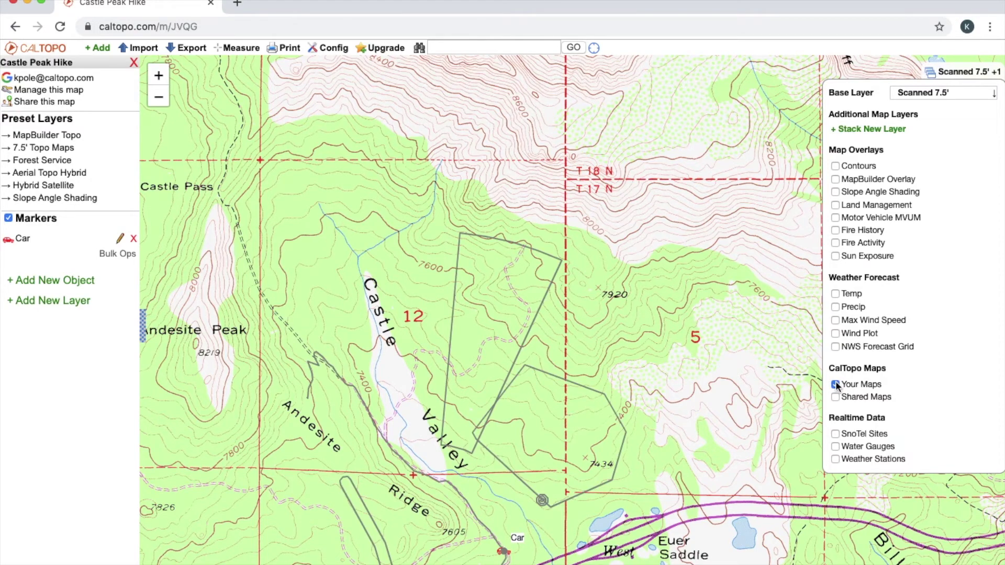
pyautogui.click(835, 384)
pyautogui.click(836, 396)
pyautogui.click(836, 397)
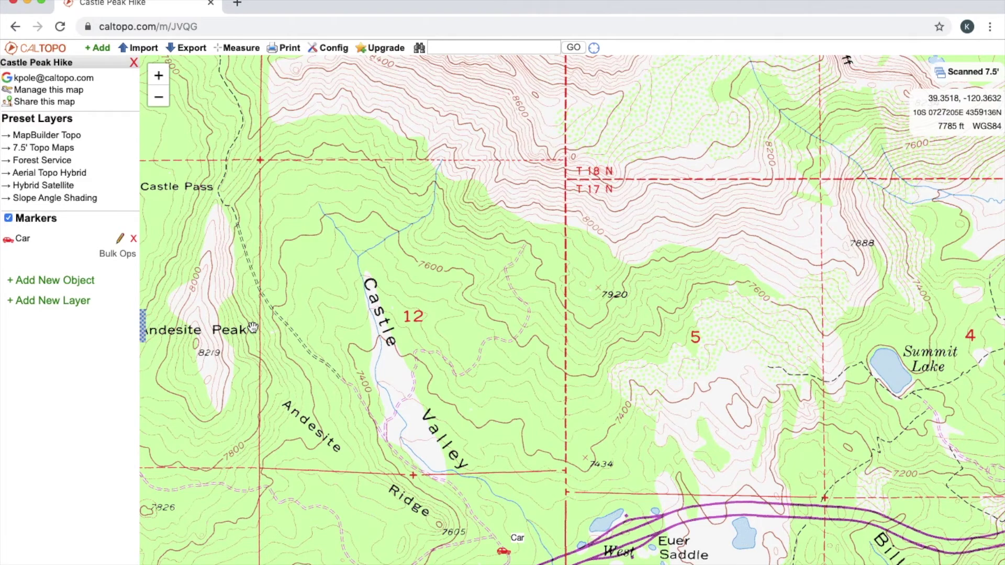
# Add a viewshed layer named 'test' with eye altitude 2 at a placed eye point
pyautogui.click(72, 301)
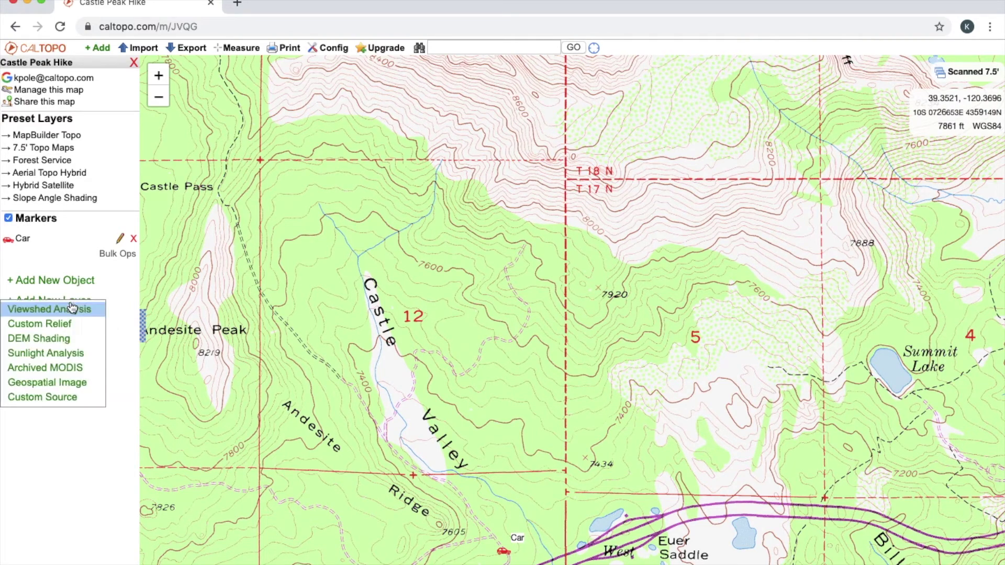
pyautogui.click(74, 310)
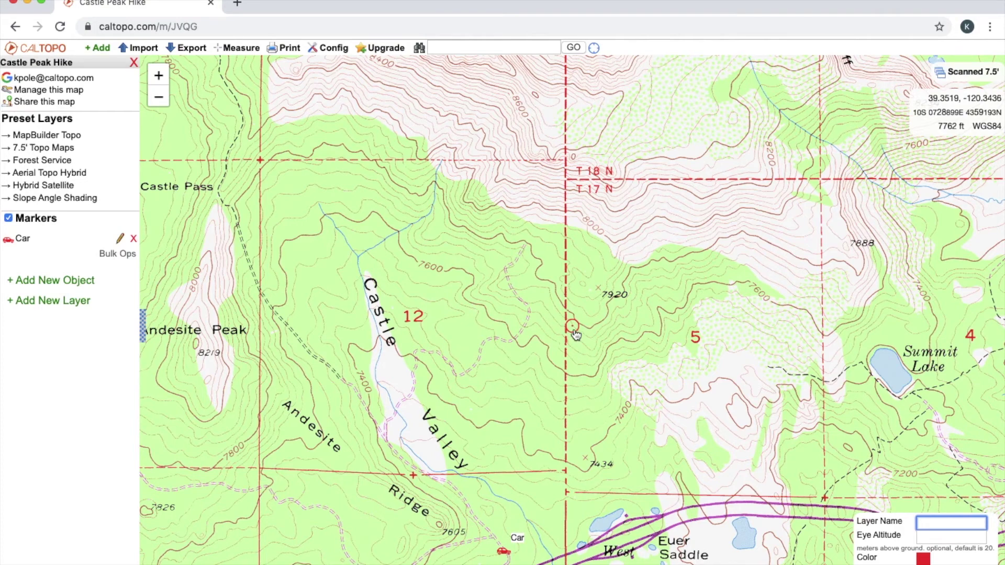
pyautogui.moveTo(575, 331)
pyautogui.mouseDown()
pyautogui.moveTo(644, 383)
pyautogui.moveTo(512, 356)
pyautogui.moveTo(475, 284)
pyautogui.moveTo(473, 248)
pyautogui.mouseUp()
pyautogui.click(925, 521)
pyautogui.write('test')
pyautogui.click(933, 537)
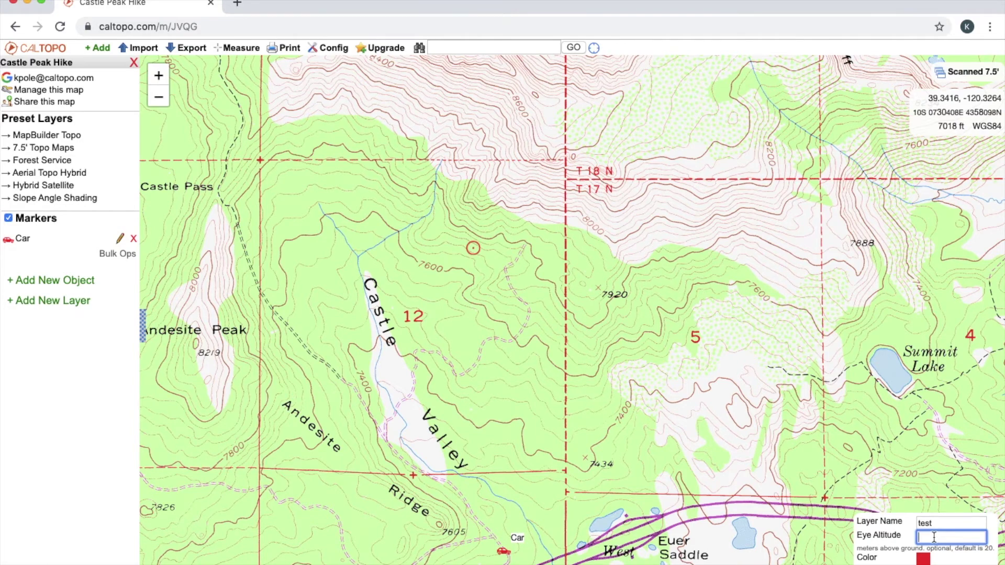
pyautogui.write('2')
pyautogui.press('Return')
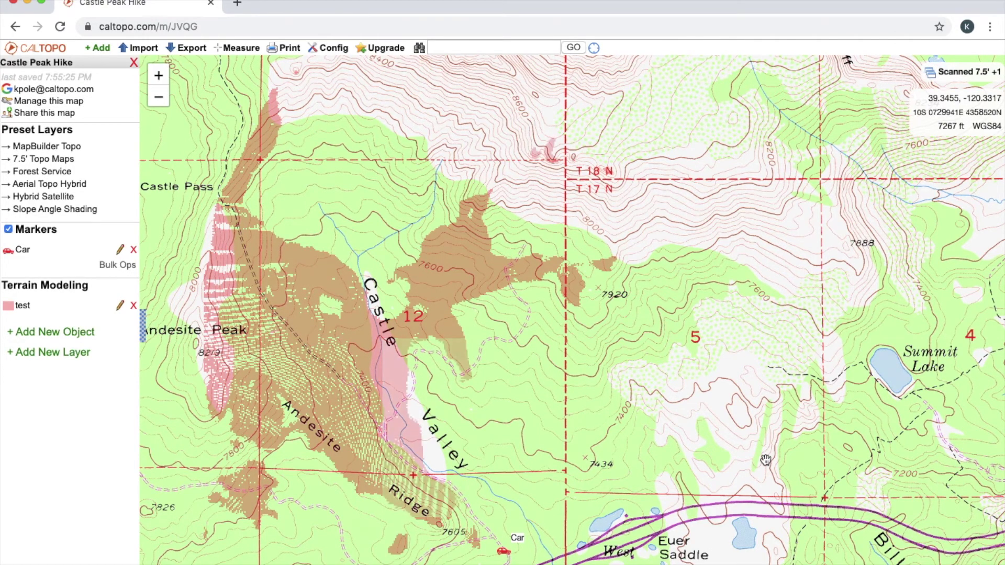
# Move the eye point north with altitude 3, then delete the test viewshed
pyautogui.click(120, 306)
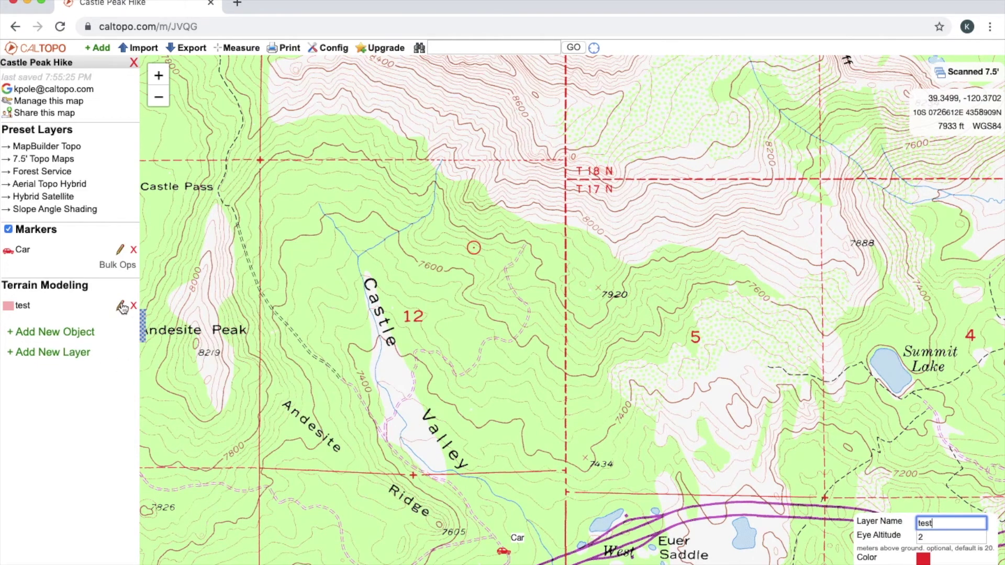
pyautogui.moveTo(477, 253); pyautogui.dragTo(464, 193)
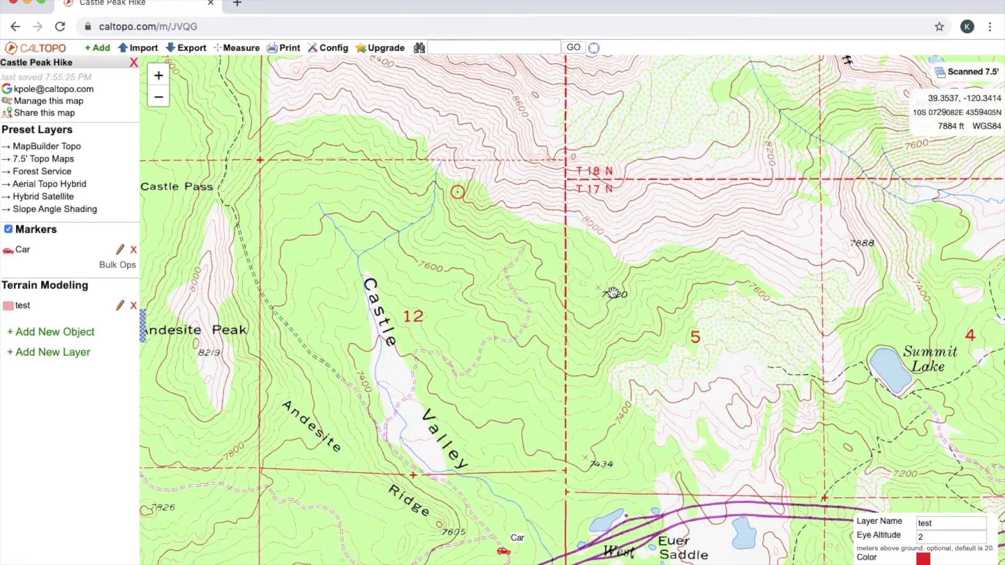
pyautogui.click(935, 537)
pyautogui.write('2')
pyautogui.press('BackSpace')
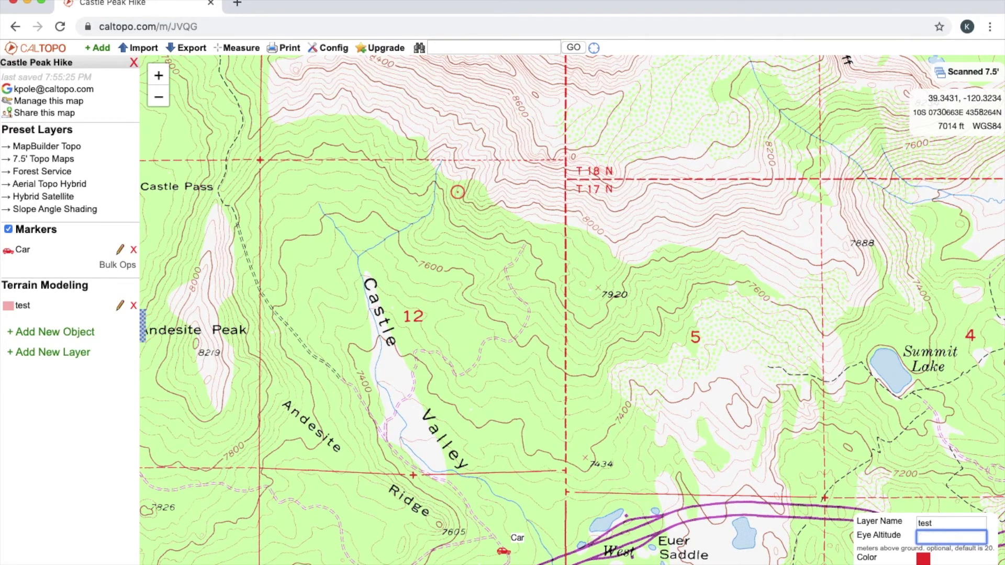
pyautogui.write('3')
pyautogui.press('Return')
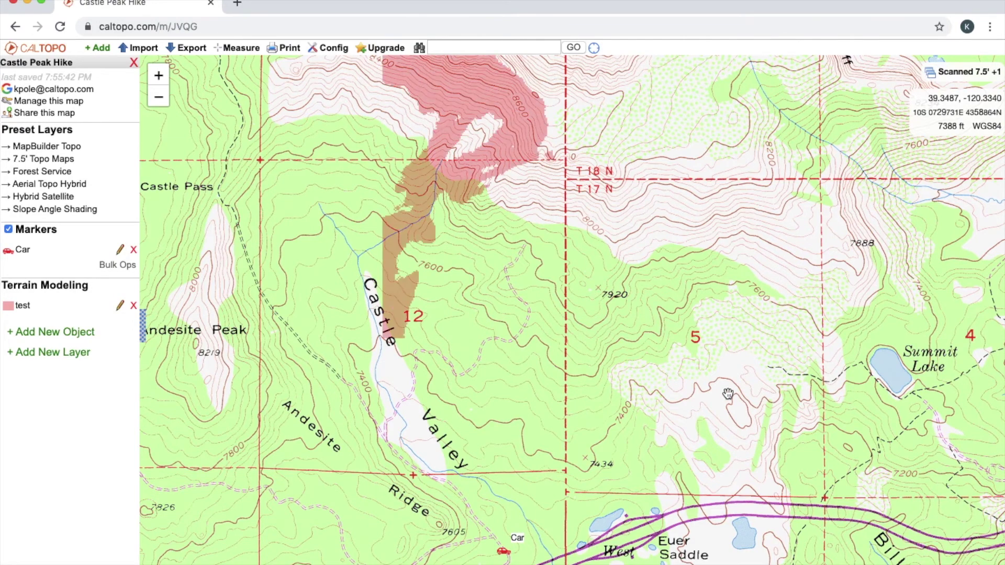
pyautogui.click(133, 306)
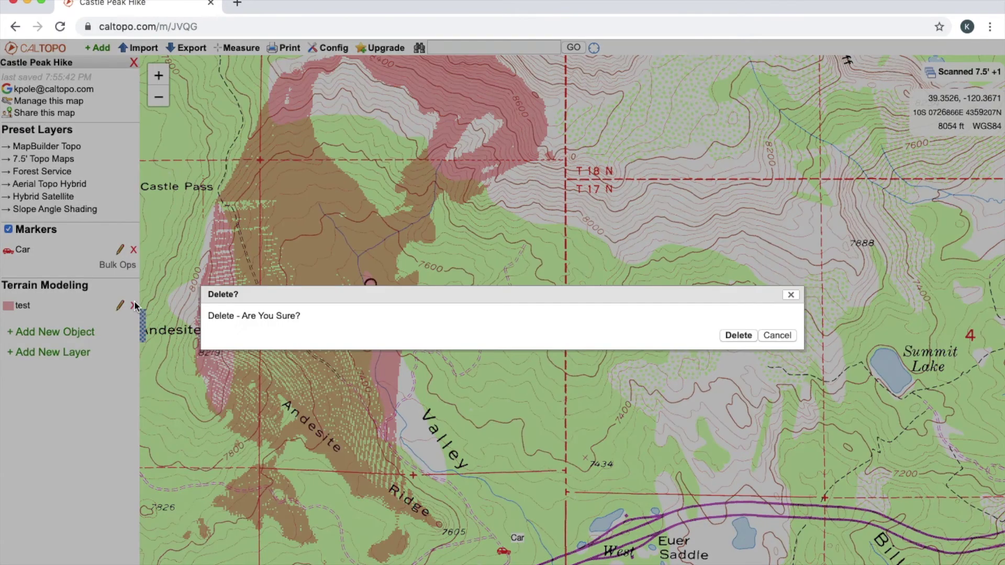
pyautogui.click(722, 337)
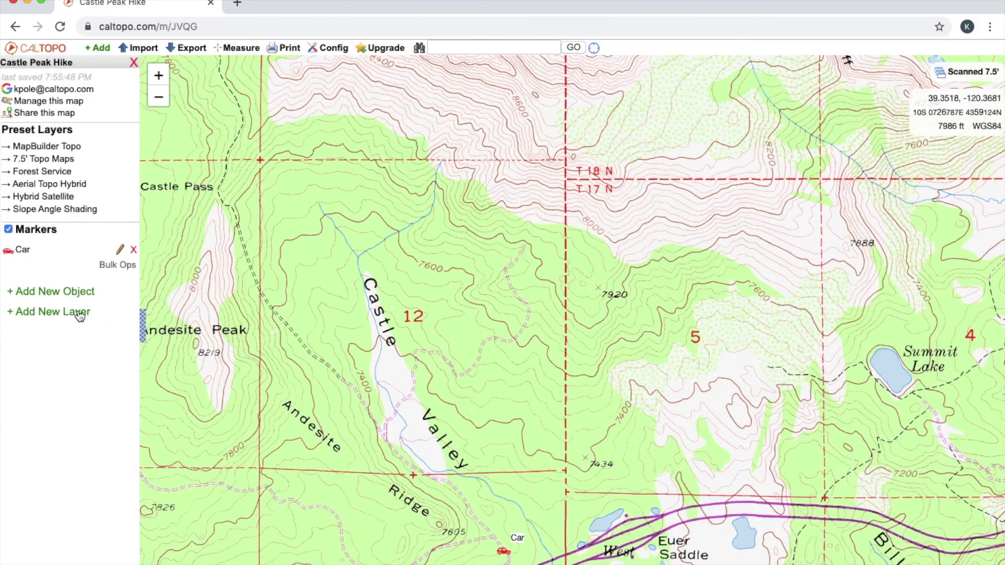
# Start a custom relief shading layer and discard it without saving
pyautogui.click(79, 314)
pyautogui.click(81, 335)
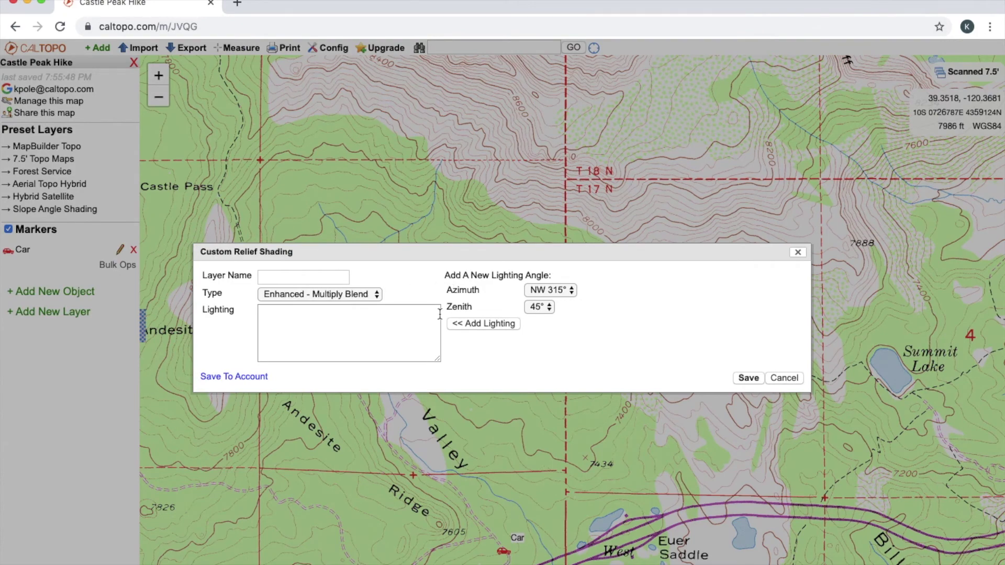
pyautogui.click(791, 253)
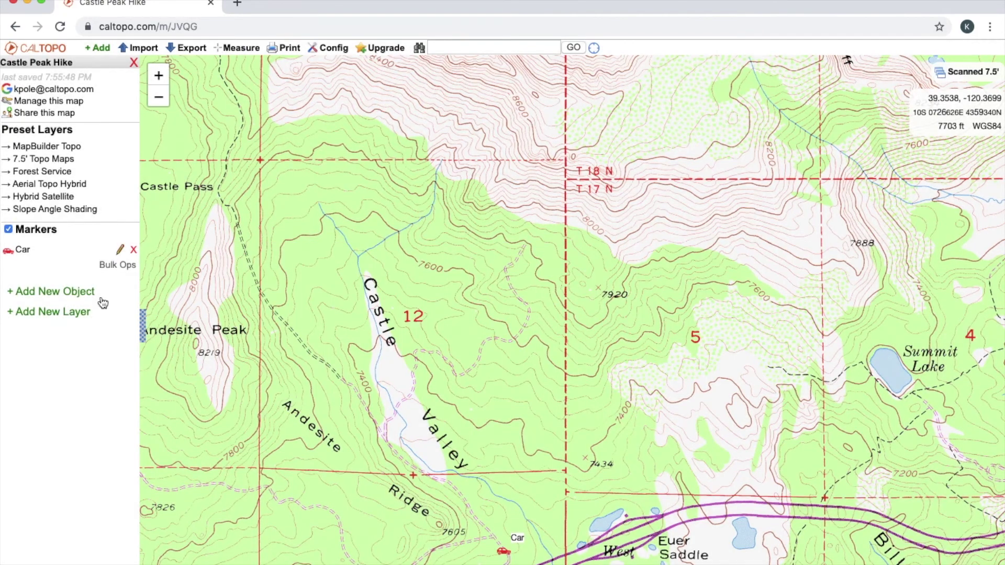
# Add a DEM shading layer with a 15°–45° slope rule
pyautogui.click(87, 312)
pyautogui.click(84, 348)
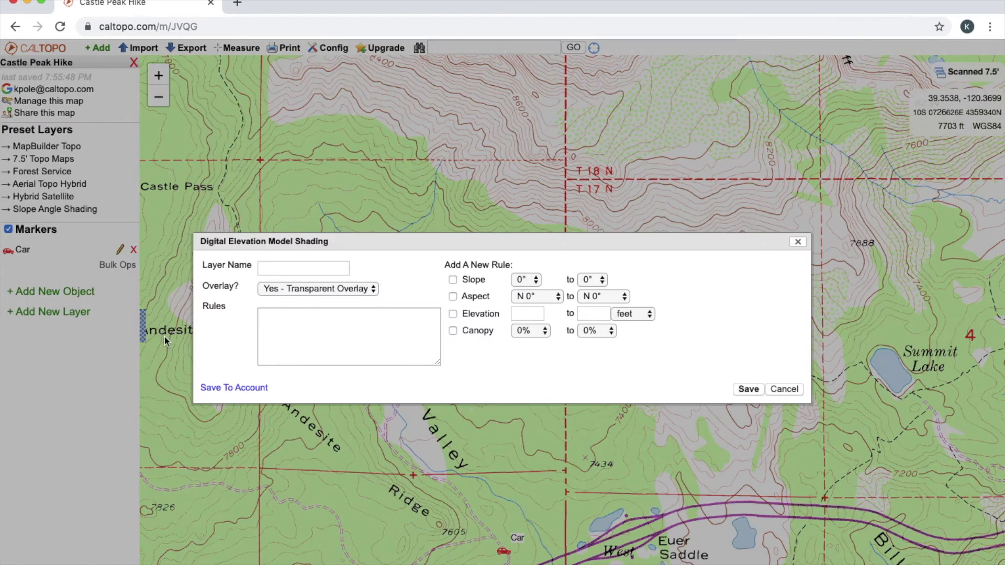
pyautogui.click(453, 279)
pyautogui.click(522, 280)
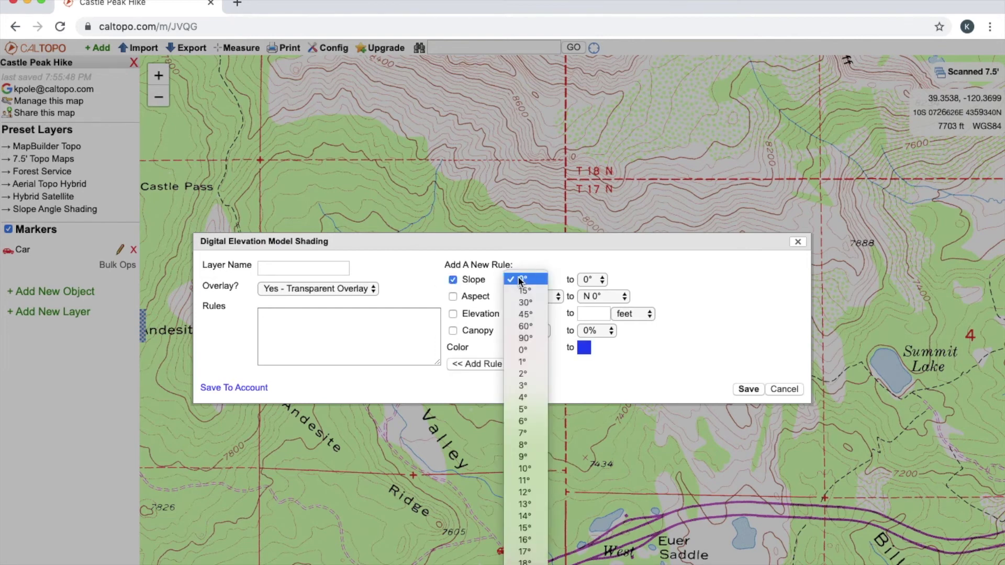
pyautogui.click(526, 290)
pyautogui.click(591, 279)
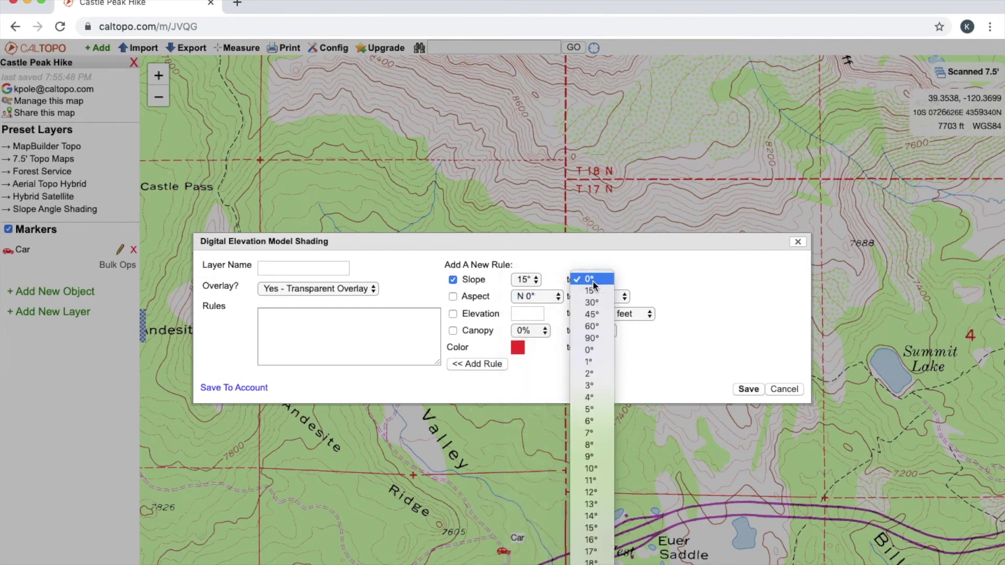
pyautogui.click(591, 314)
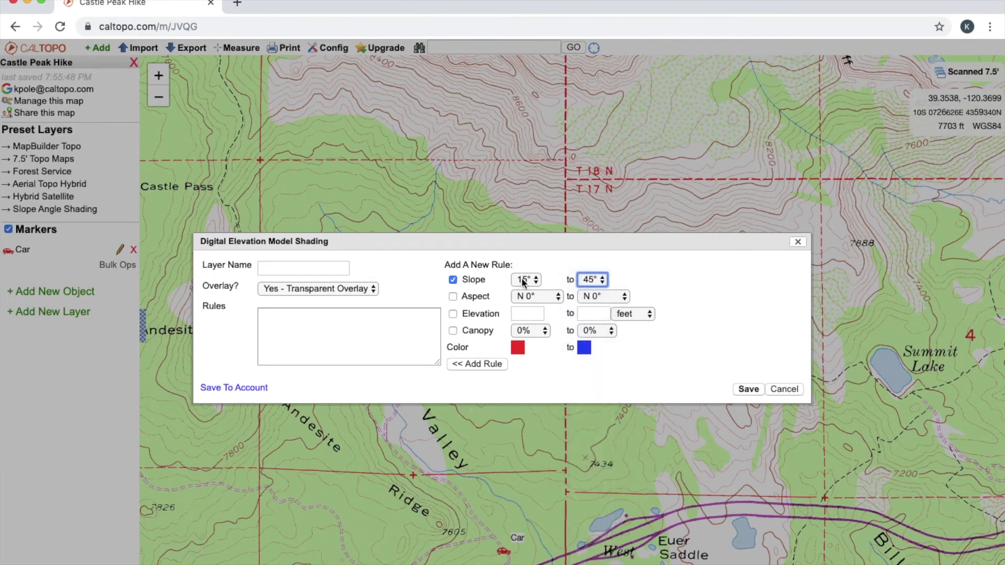
pyautogui.click(475, 364)
pyautogui.click(748, 389)
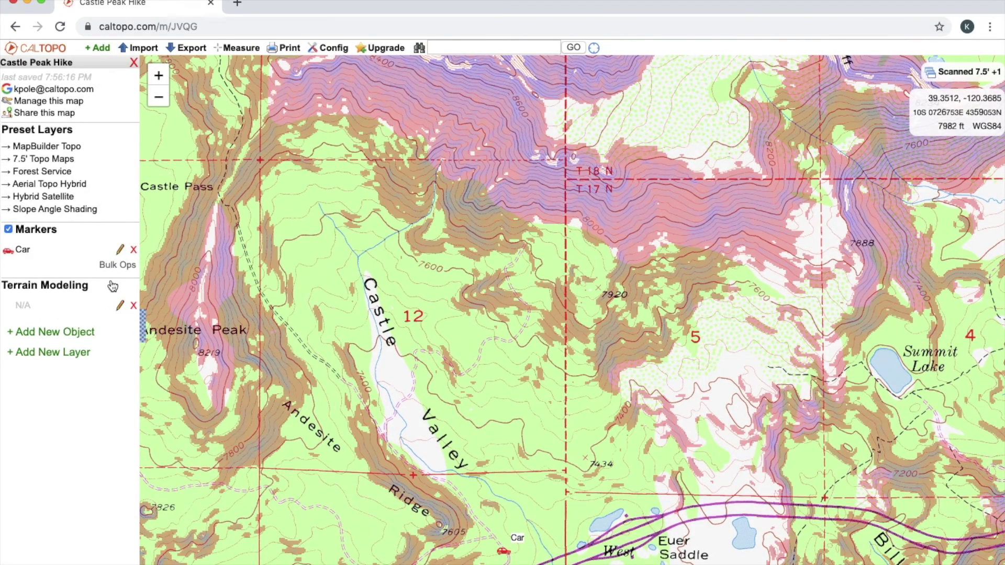
# Delete the unnamed terrain modeling layer
pyautogui.click(120, 307)
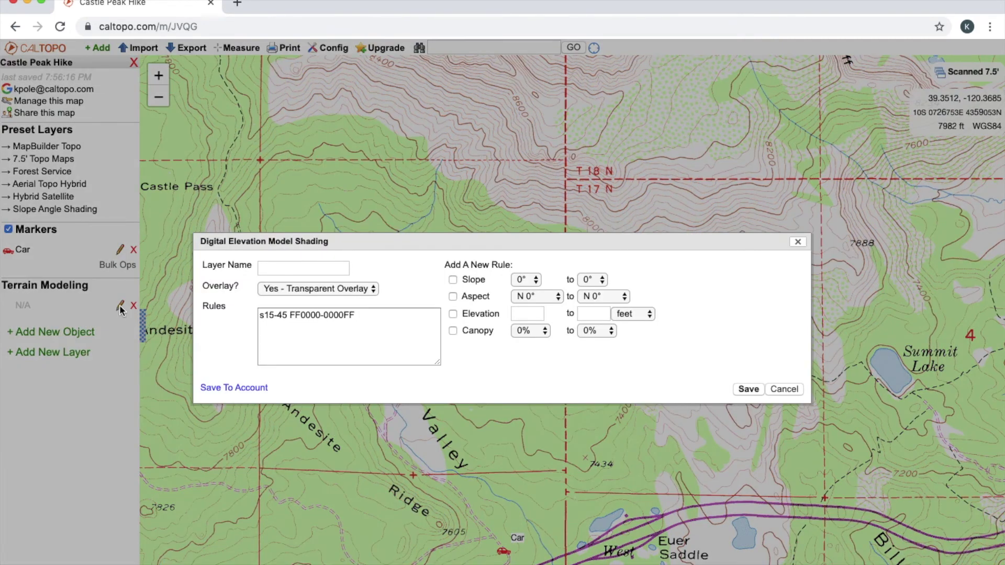
pyautogui.click(797, 242)
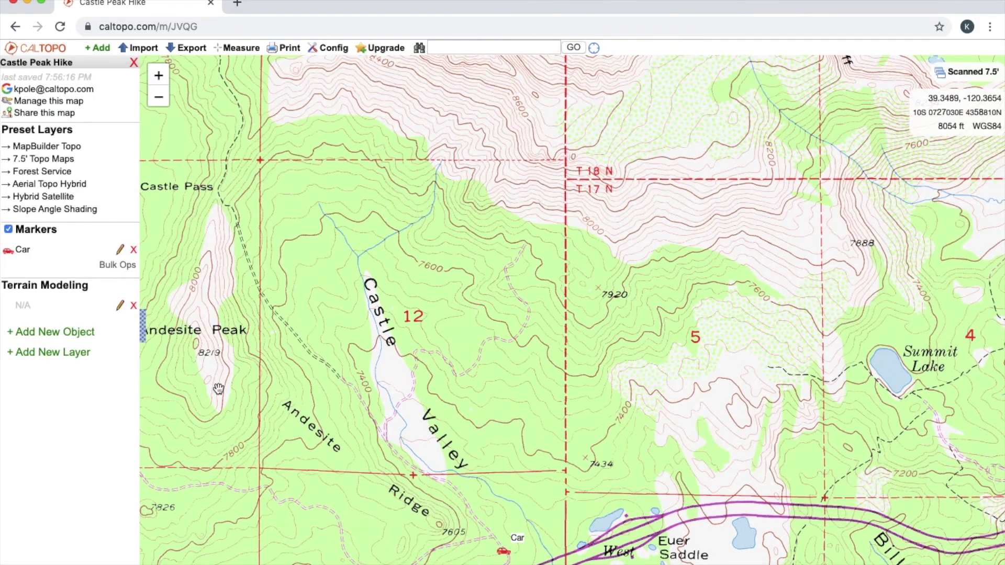
pyautogui.click(133, 305)
pyautogui.click(726, 334)
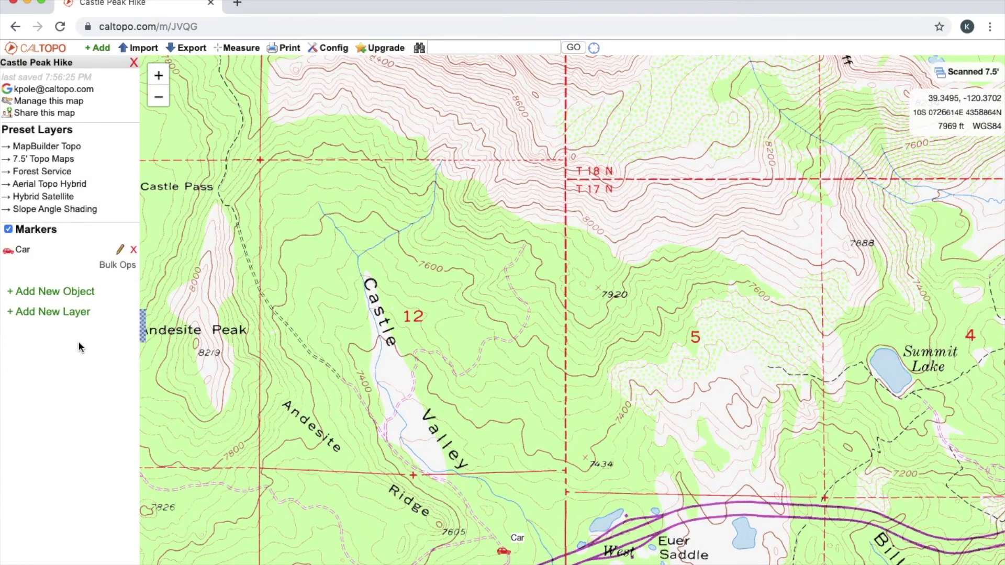
# Add a sunlight analysis layer named 'sun' for January 15th at 9:30 AM
pyautogui.click(65, 311)
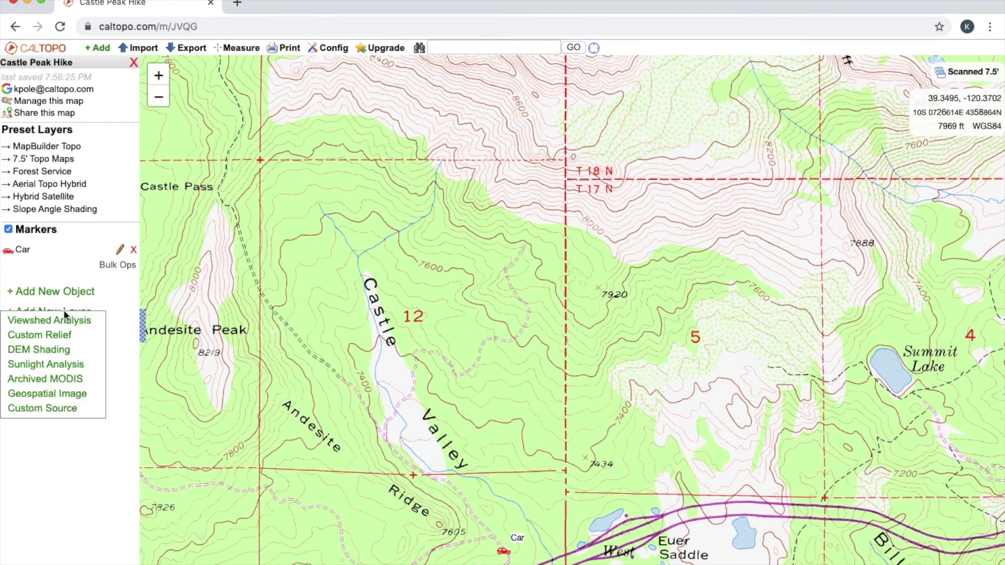
pyautogui.click(72, 366)
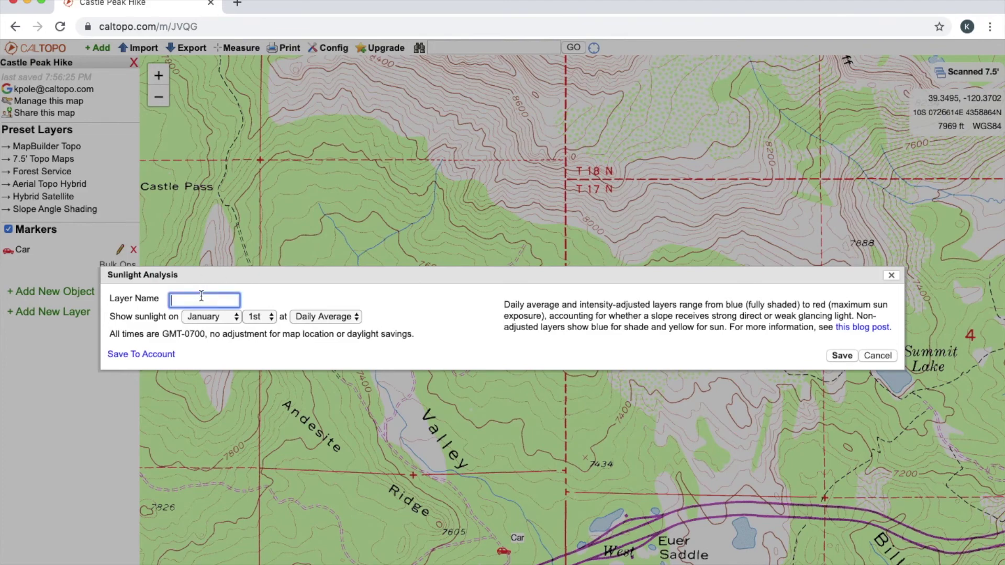
pyautogui.write('sun')
pyautogui.click(216, 320)
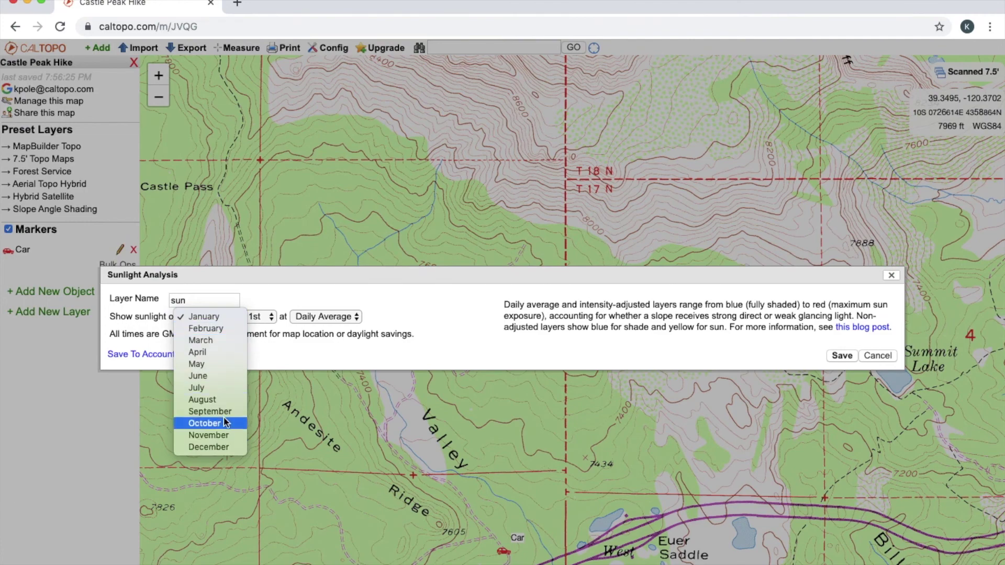
pyautogui.click(257, 316)
pyautogui.click(258, 317)
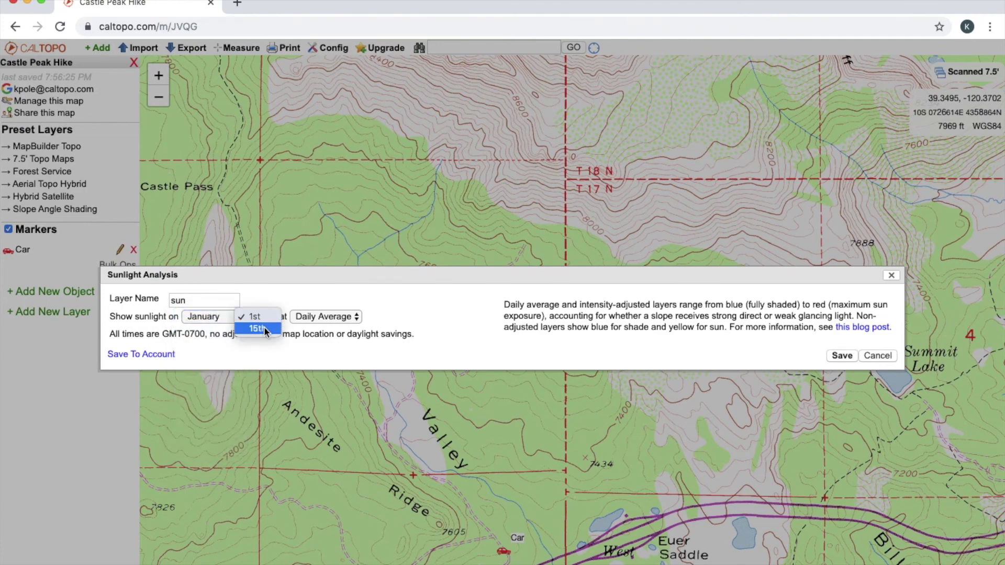
pyautogui.click(265, 327)
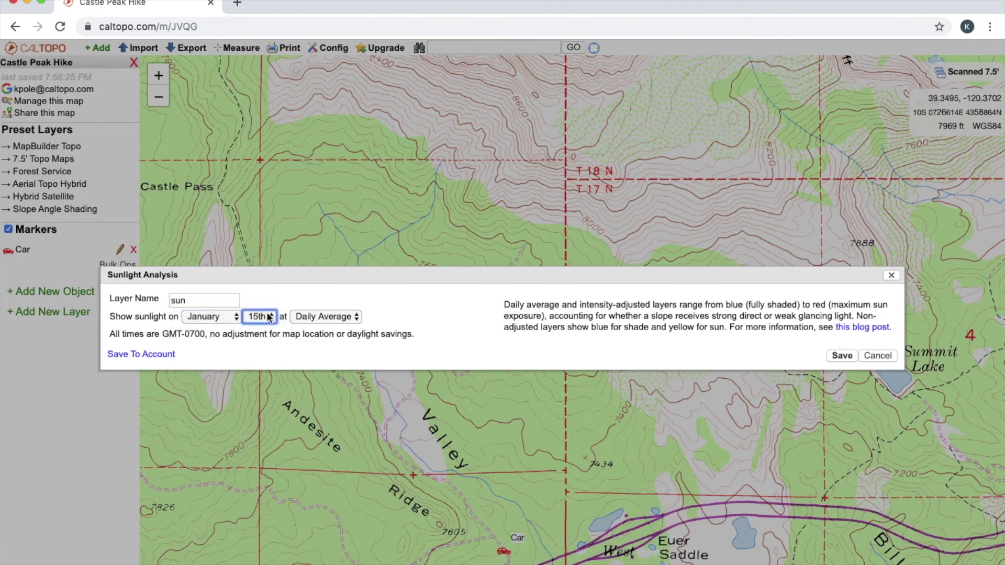
pyautogui.click(325, 316)
pyautogui.scroll(-4, 316, 441)
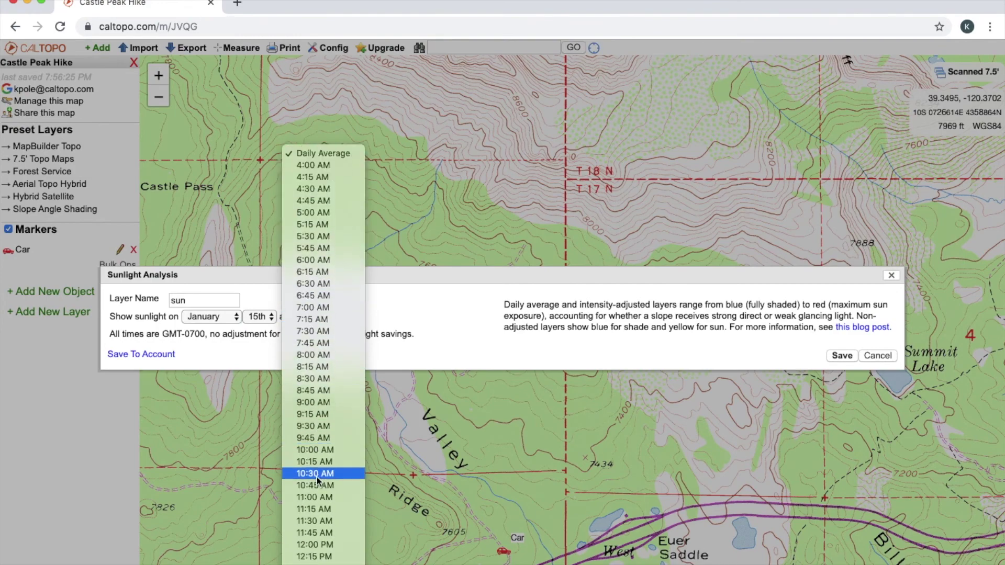
pyautogui.click(324, 428)
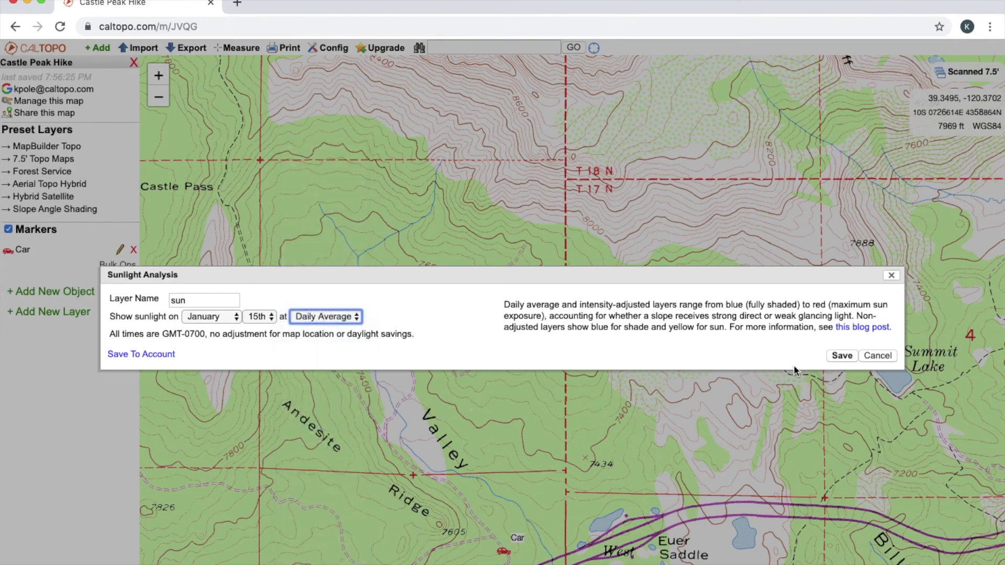
pyautogui.click(844, 355)
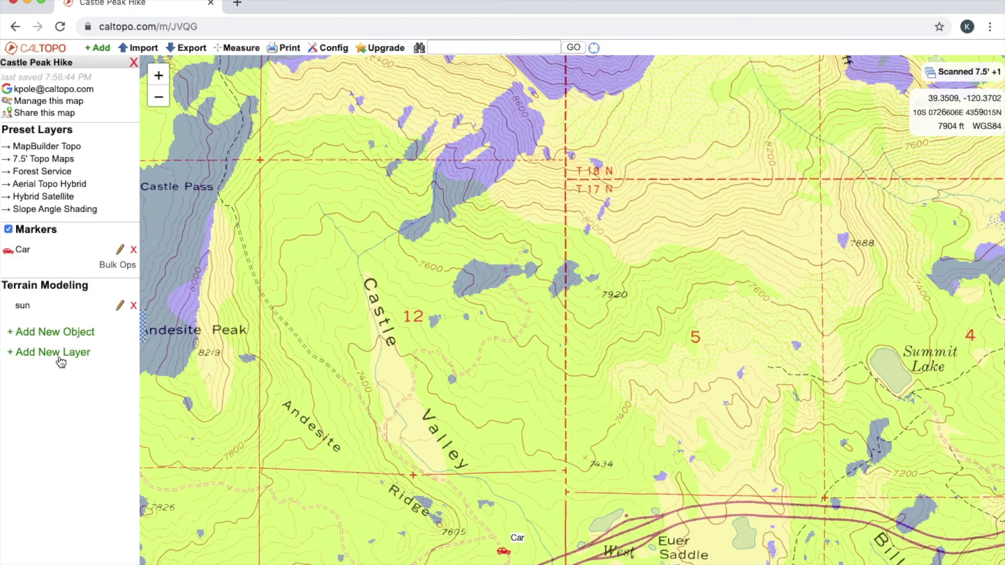
# Delete the sun sunlight layer from the map
pyautogui.click(120, 307)
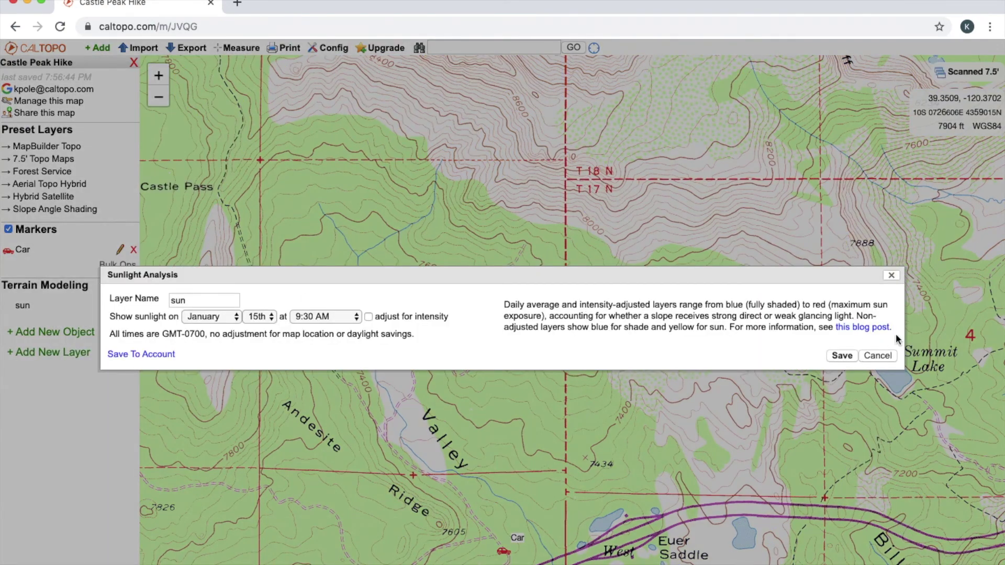
pyautogui.click(891, 276)
pyautogui.click(134, 307)
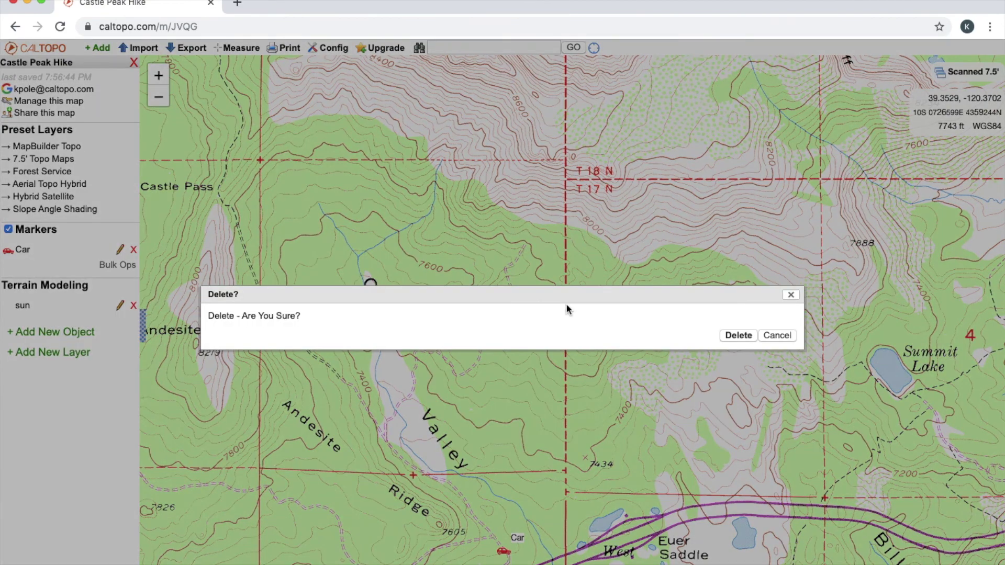
pyautogui.click(745, 329)
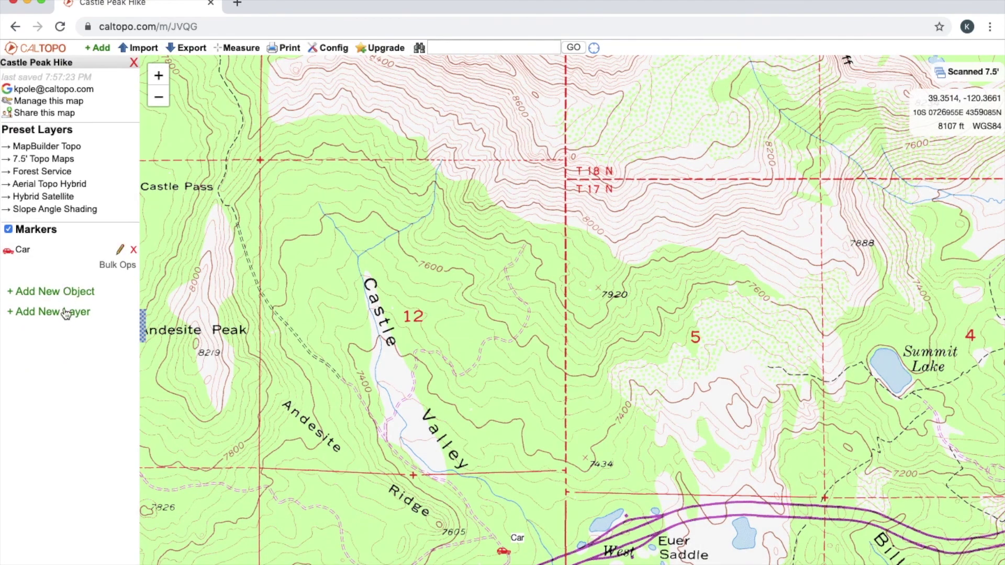
pyautogui.click(63, 312)
# Browse archived MODIS Terra imagery back to September 2019, then cancel
pyautogui.click(72, 379)
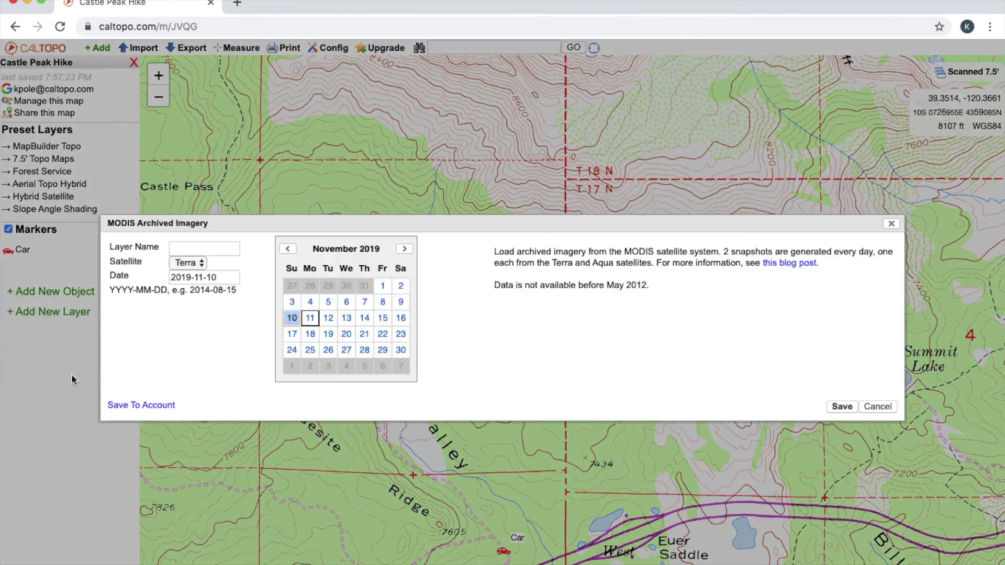
pyautogui.click(197, 262)
pyautogui.click(197, 263)
pyautogui.click(287, 248)
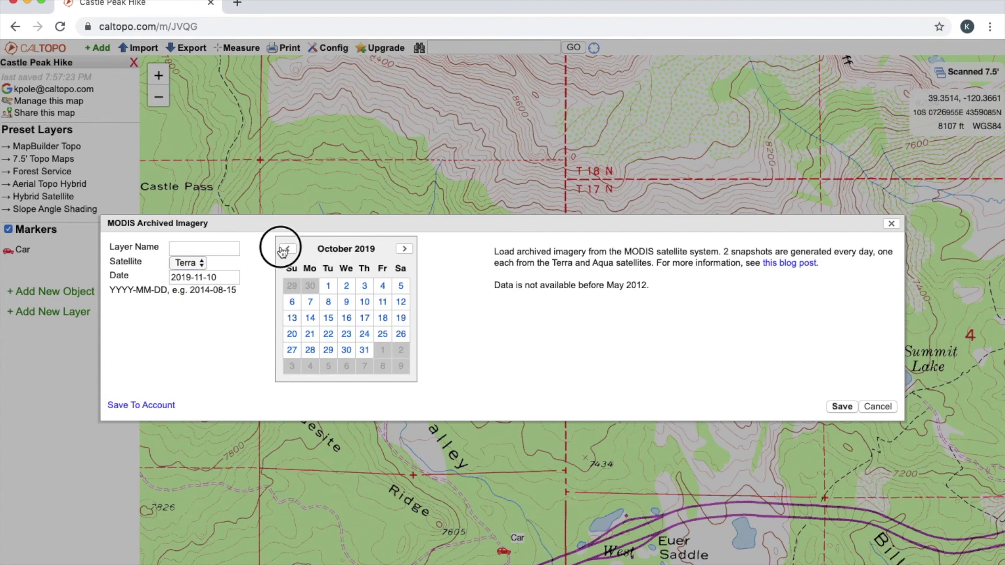
pyautogui.click(287, 249)
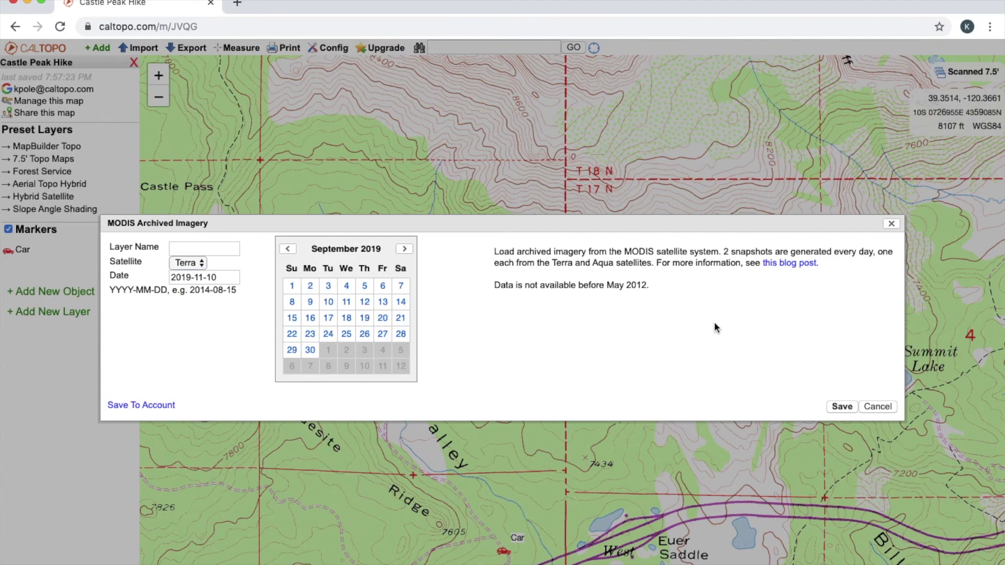
pyautogui.click(870, 404)
# Open and close the Geospatial Image and Custom Map Source dialogs without saving
pyautogui.click(86, 306)
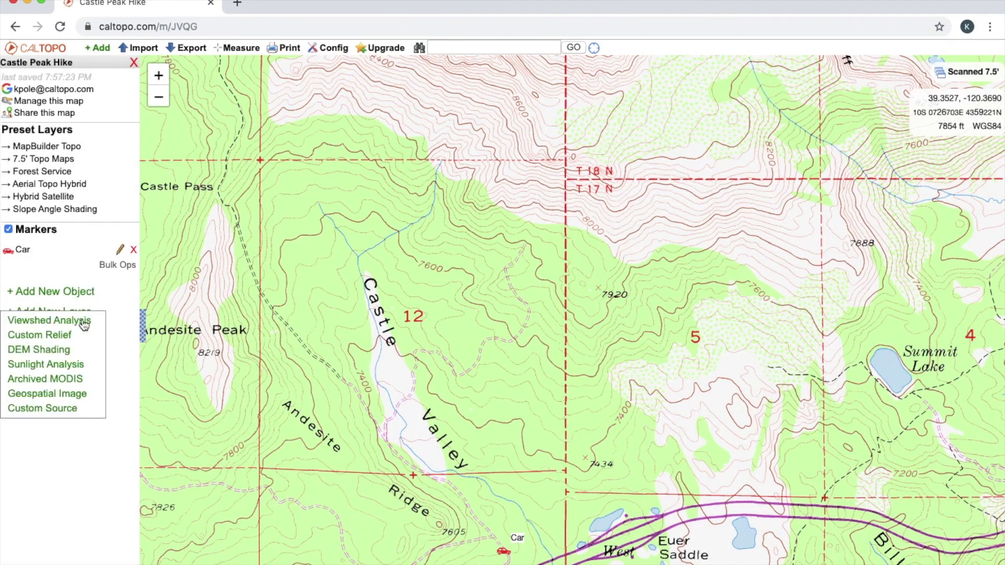
pyautogui.click(77, 396)
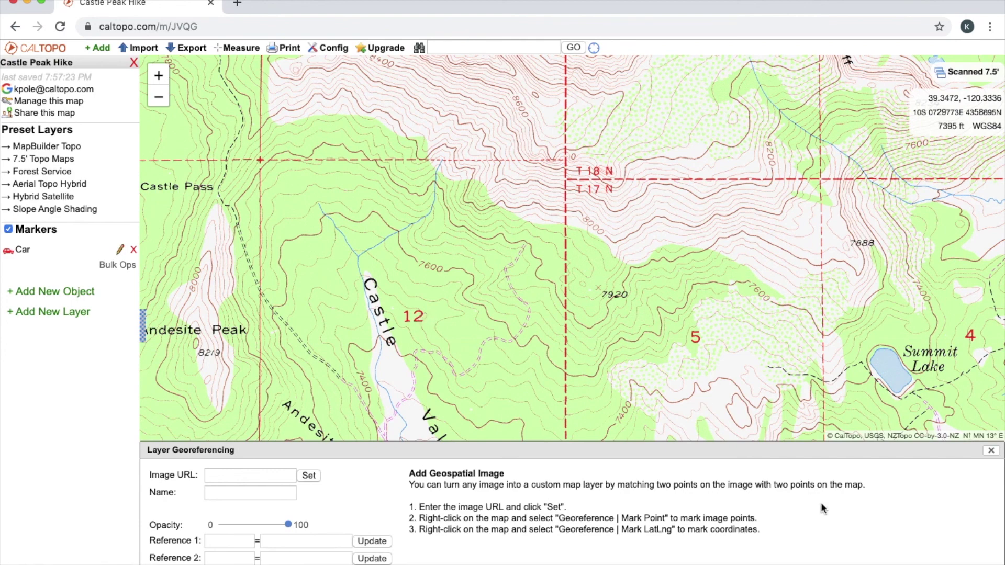
pyautogui.press('Escape')
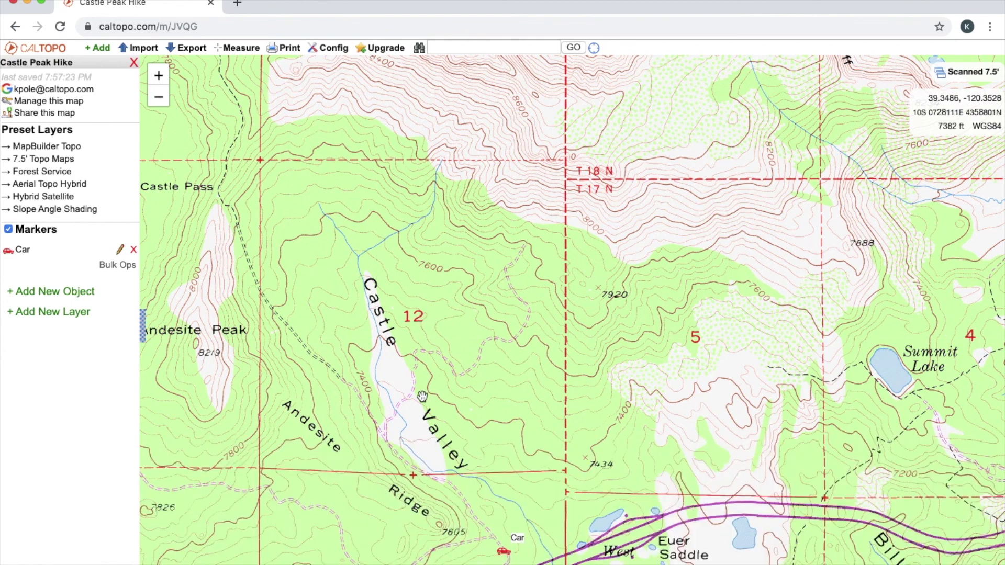
pyautogui.click(79, 313)
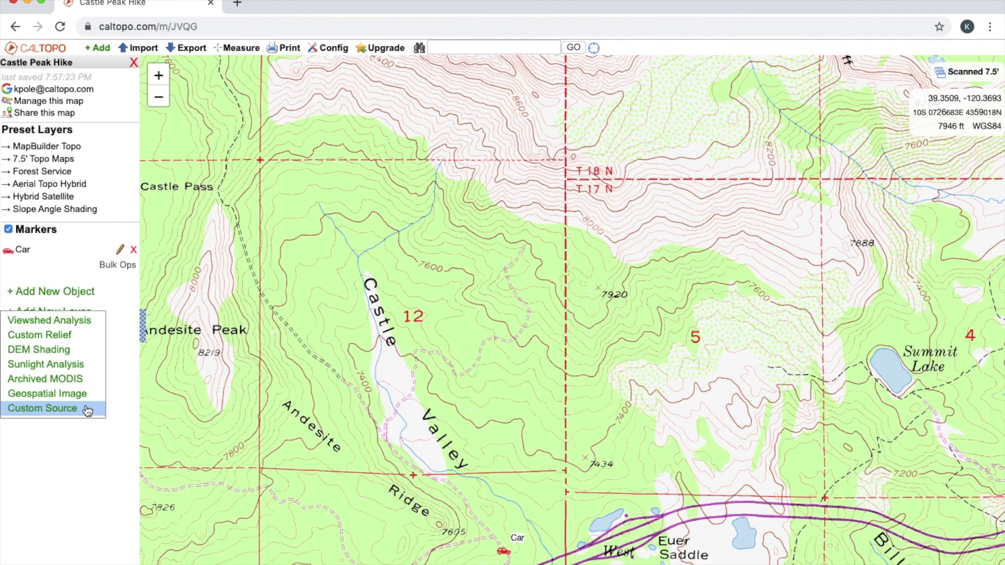
pyautogui.click(86, 411)
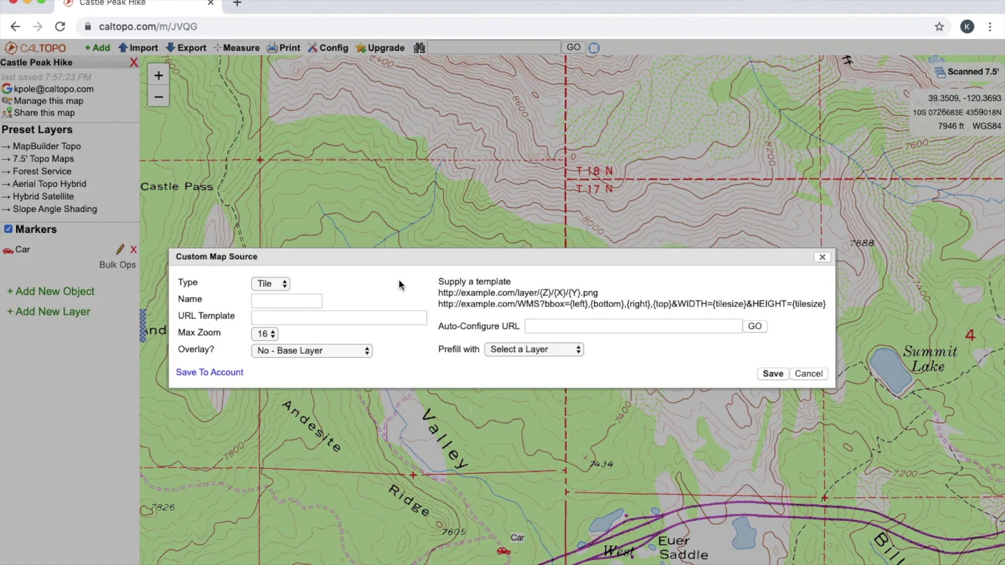
pyautogui.click(822, 257)
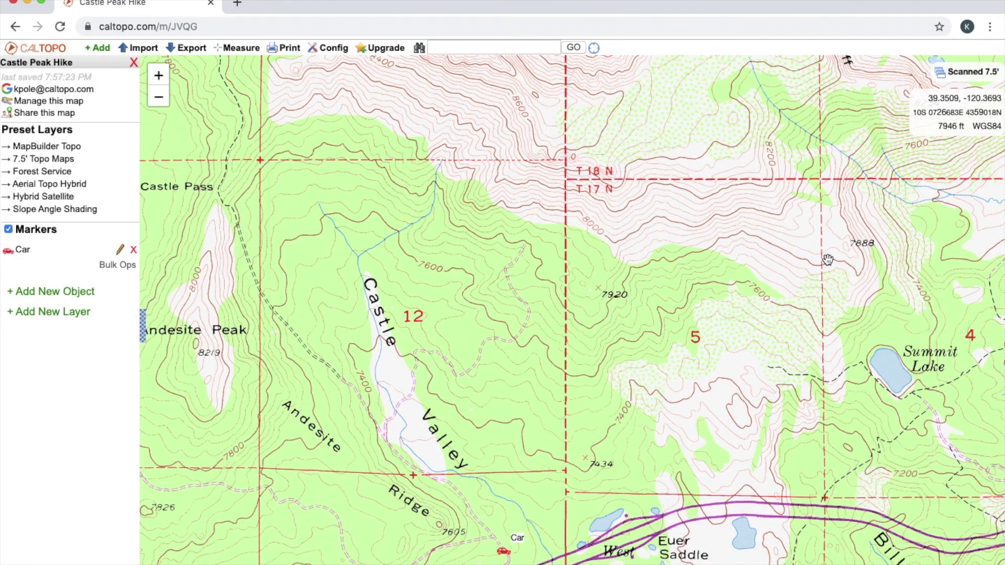